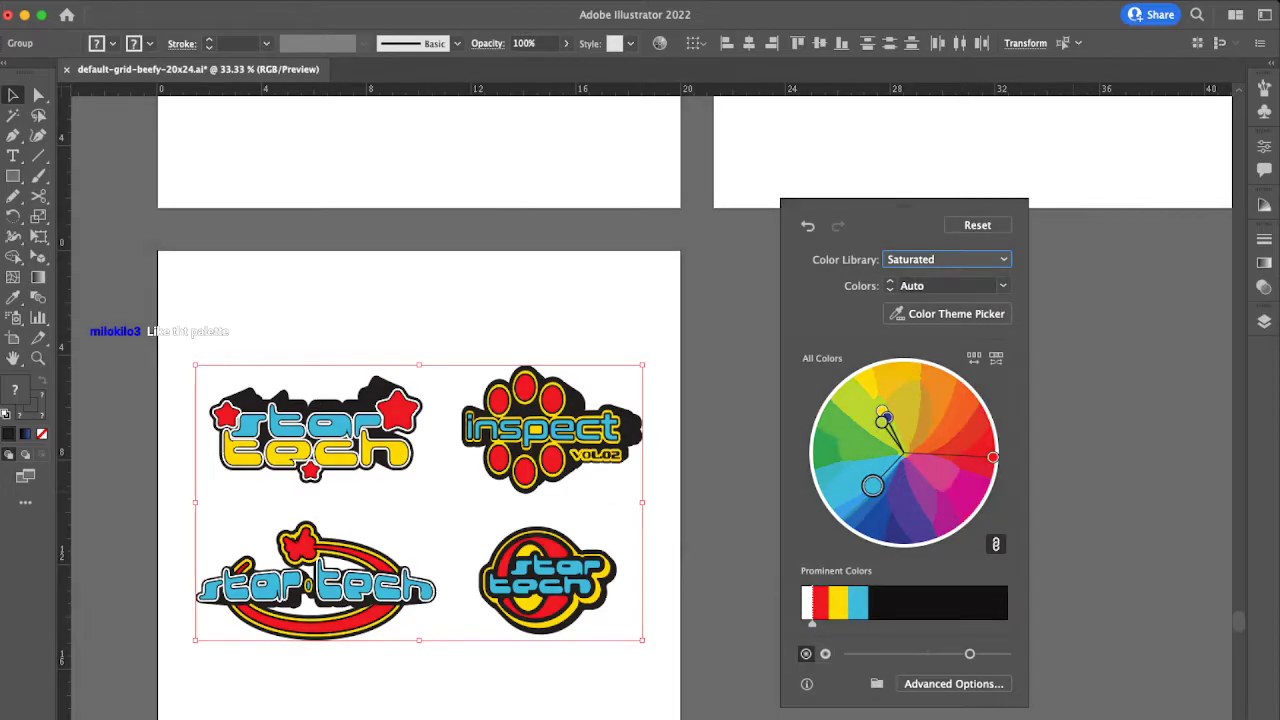
Step: Recolor the four-logo group using the Web color library, shifting the linked hues to blue, bright green and pale pink
{"action": "left_click_drag", "start_coordinate": [882, 422], "coordinate": [919, 410]}
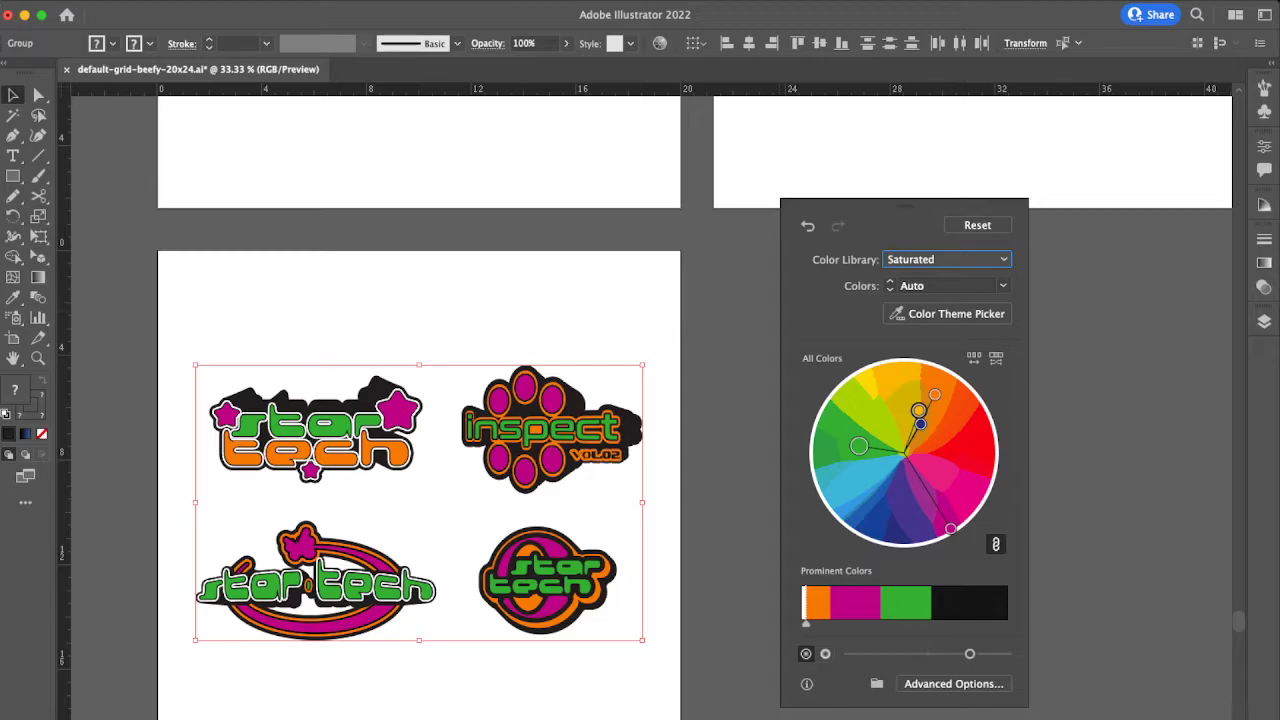
{"action": "key", "text": "Down"}
{"action": "key", "text": "Down"}
{"action": "key", "text": "Down"}
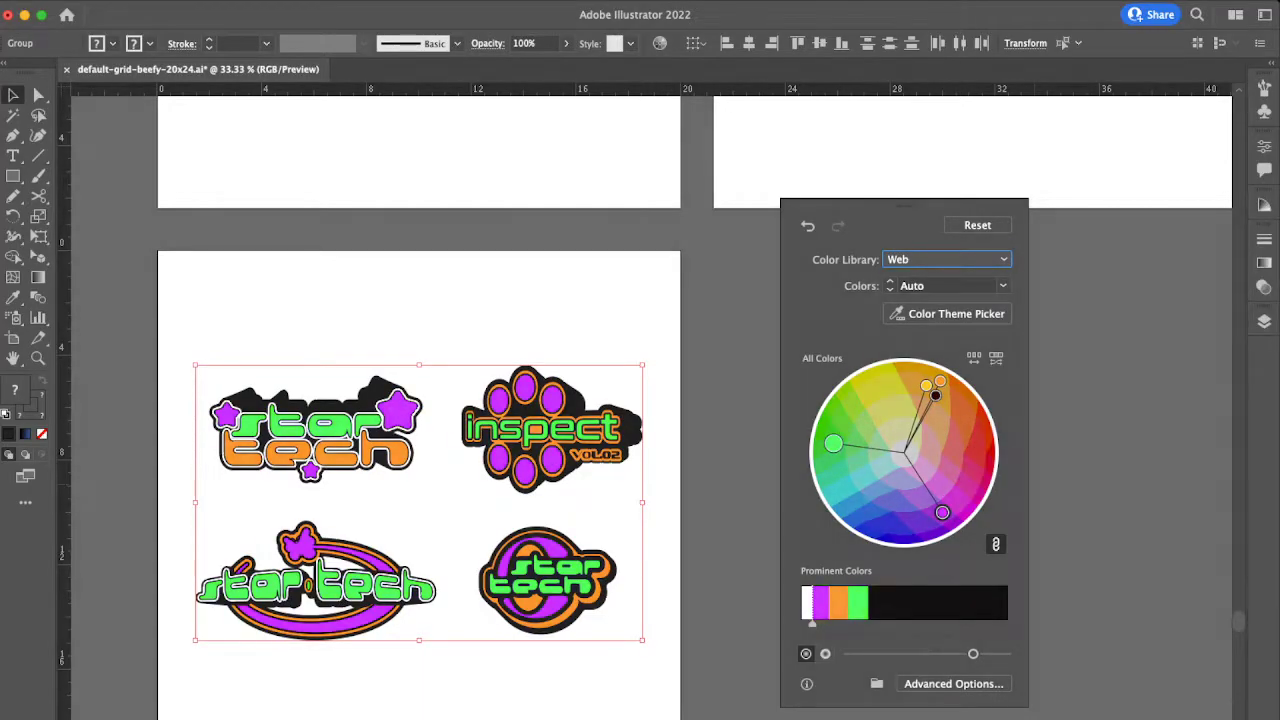
{"action": "mouse_move", "coordinate": [942, 512]}
{"action": "left_mouse_down"}
{"action": "mouse_move", "coordinate": [929, 481]}
{"action": "mouse_move", "coordinate": [962, 476]}
{"action": "left_mouse_up"}
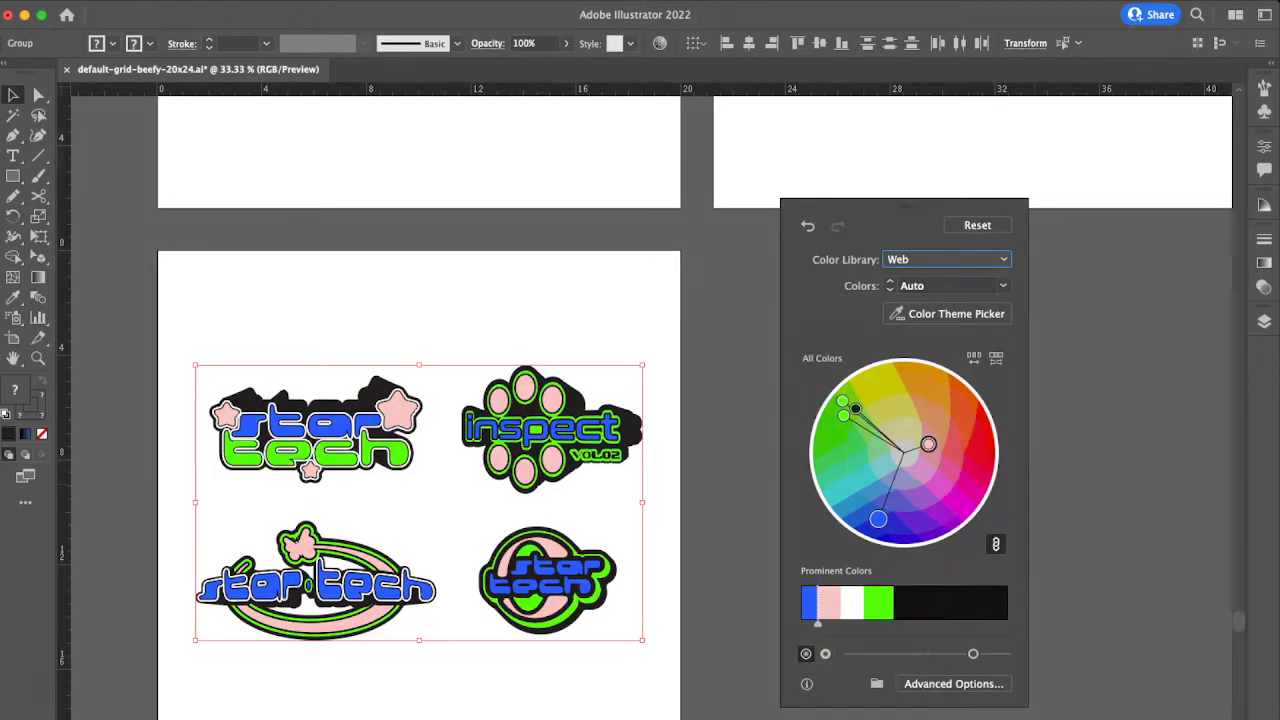
{"action": "key", "text": "super+shift+a"}
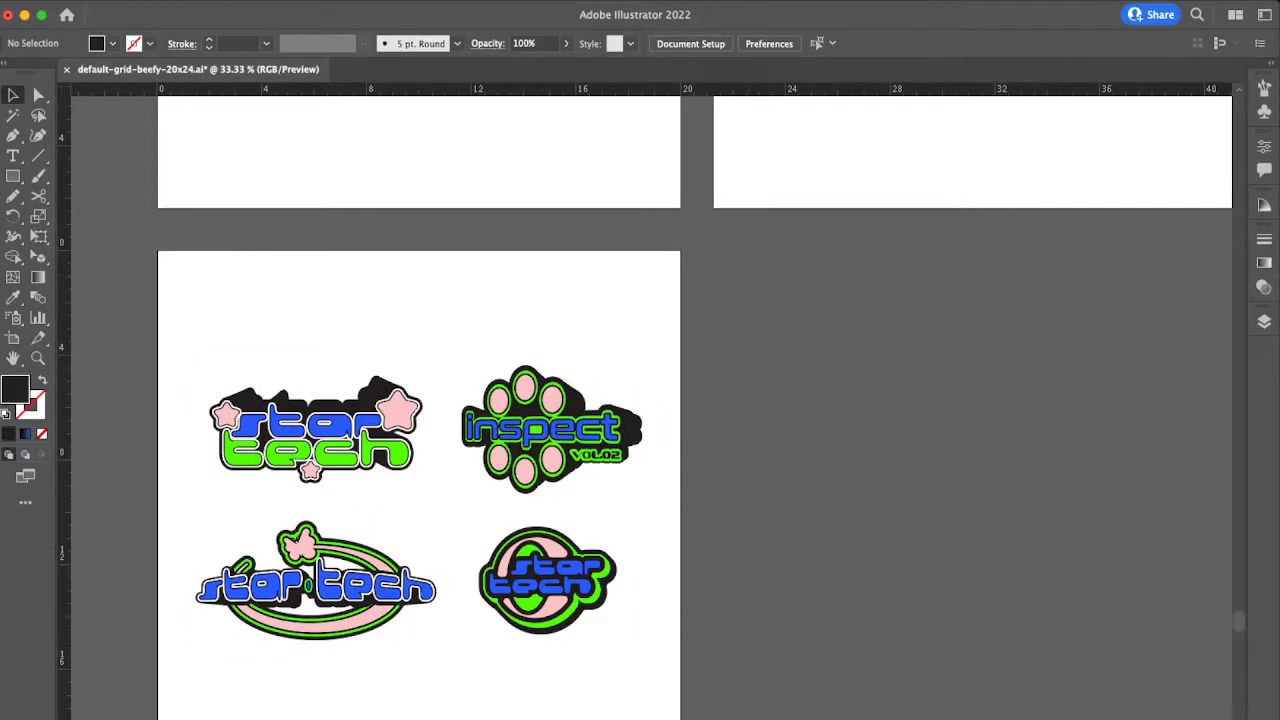
Step: Compare the logo colorways across the artboards and examine the yellow-green and purple set closely
{"action": "key", "text": "super+minus"}
{"action": "scroll", "coordinate": [650, 408], "scroll_direction": "up", "scroll_amount": 4}
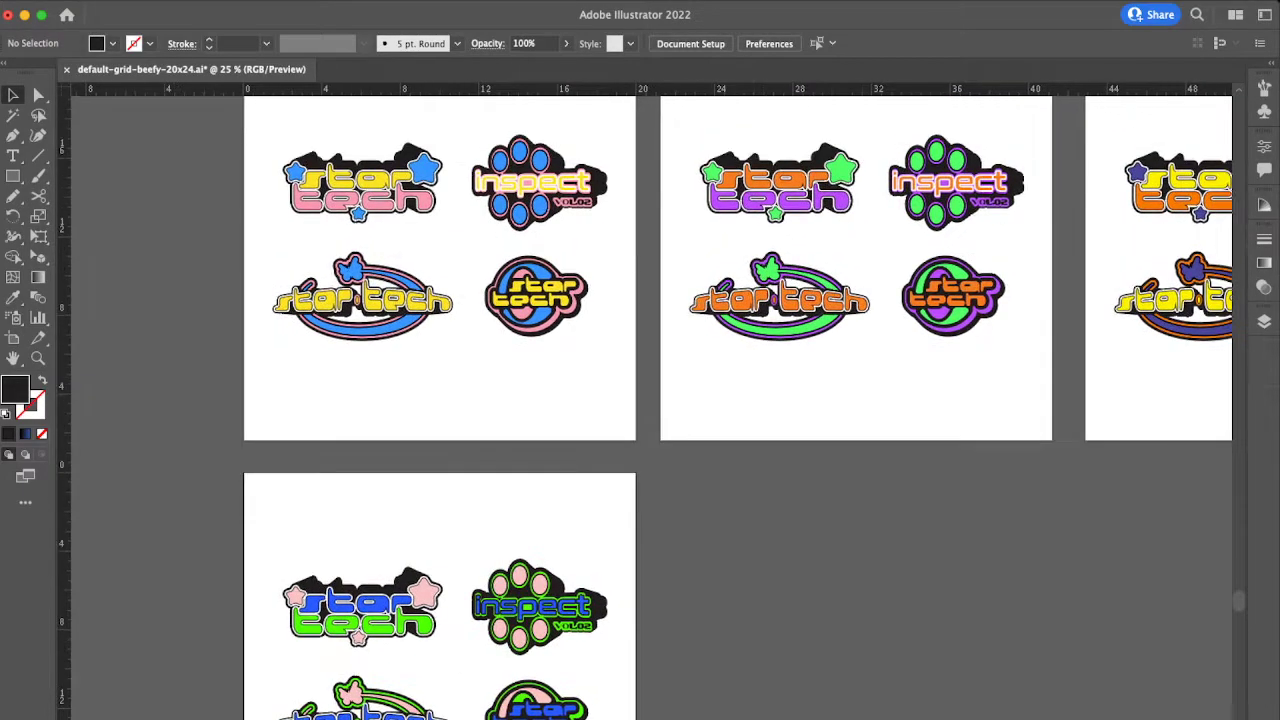
{"action": "scroll", "coordinate": [650, 408], "scroll_direction": "up", "scroll_amount": 5}
{"action": "scroll", "coordinate": [650, 408], "scroll_direction": "right", "scroll_amount": 2}
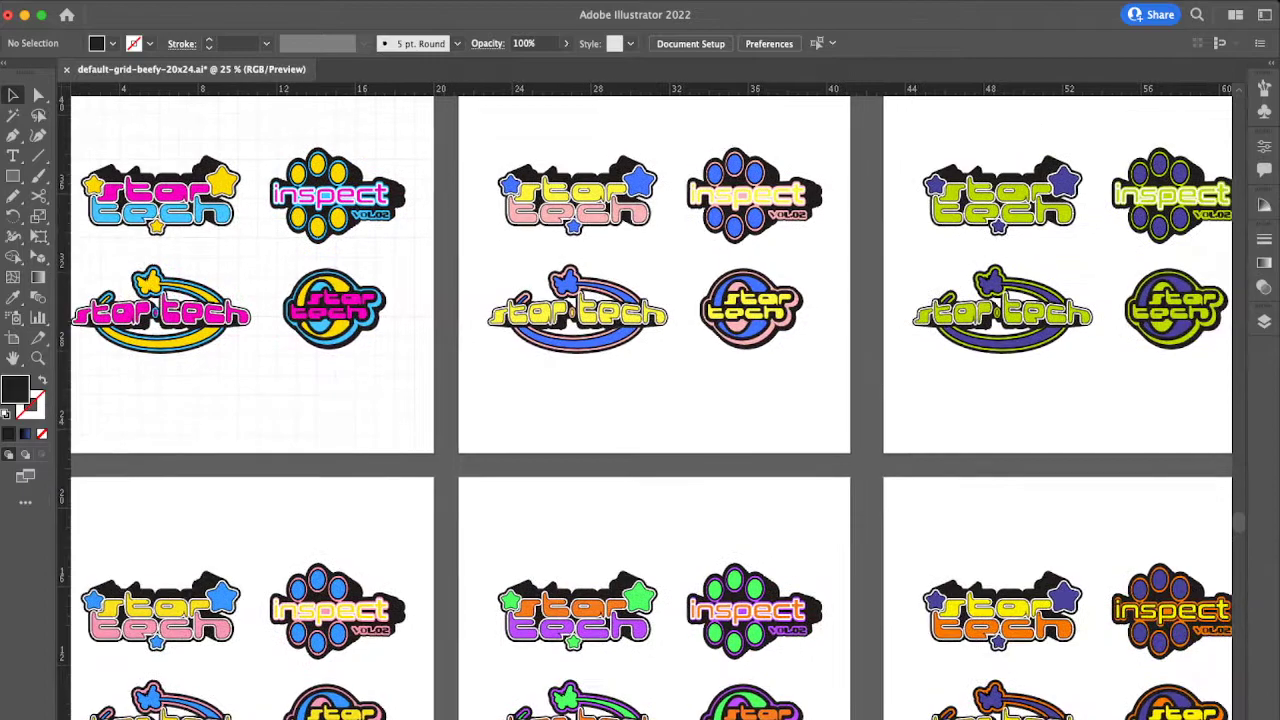
{"action": "scroll", "coordinate": [650, 400], "scroll_direction": "left", "scroll_amount": 2}
{"action": "scroll", "coordinate": [650, 400], "scroll_direction": "down", "scroll_amount": 1}
{"action": "scroll", "coordinate": [650, 400], "scroll_direction": "right", "scroll_amount": 3}
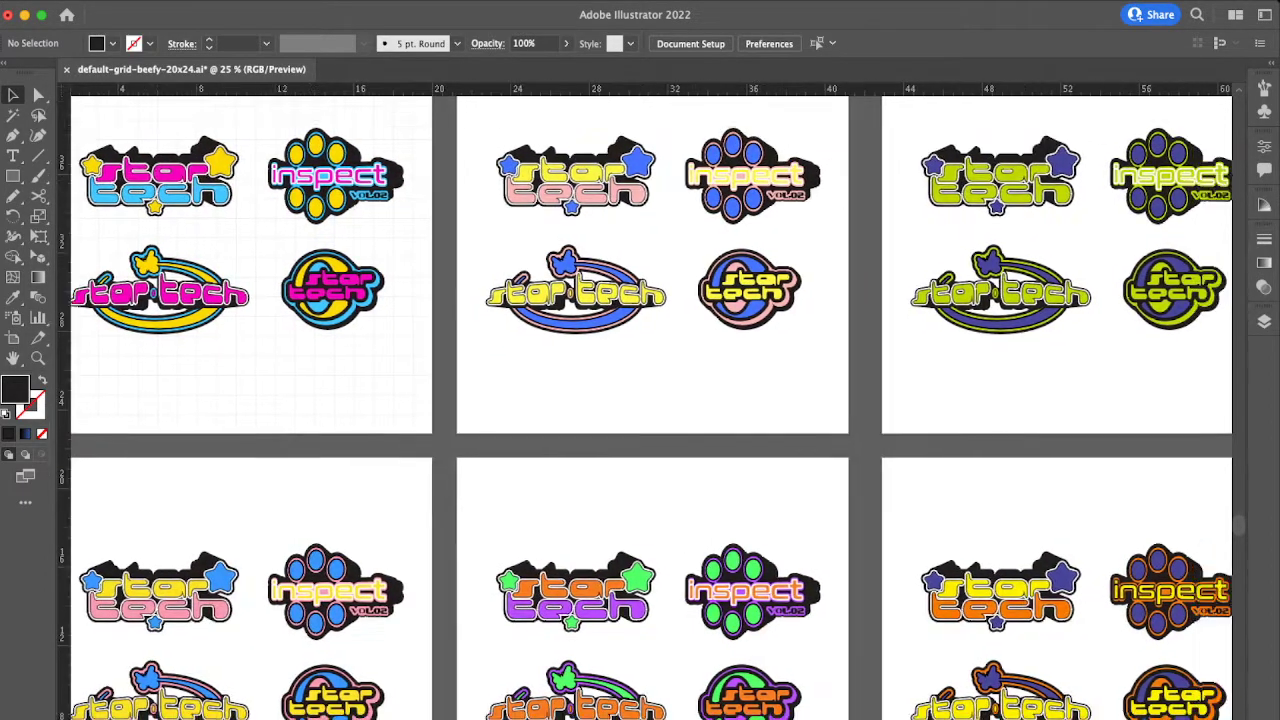
{"action": "key", "text": "super+minus"}
{"action": "scroll", "coordinate": [650, 400], "scroll_direction": "up", "scroll_amount": 3}
{"action": "scroll", "coordinate": [650, 400], "scroll_direction": "left", "scroll_amount": 2}
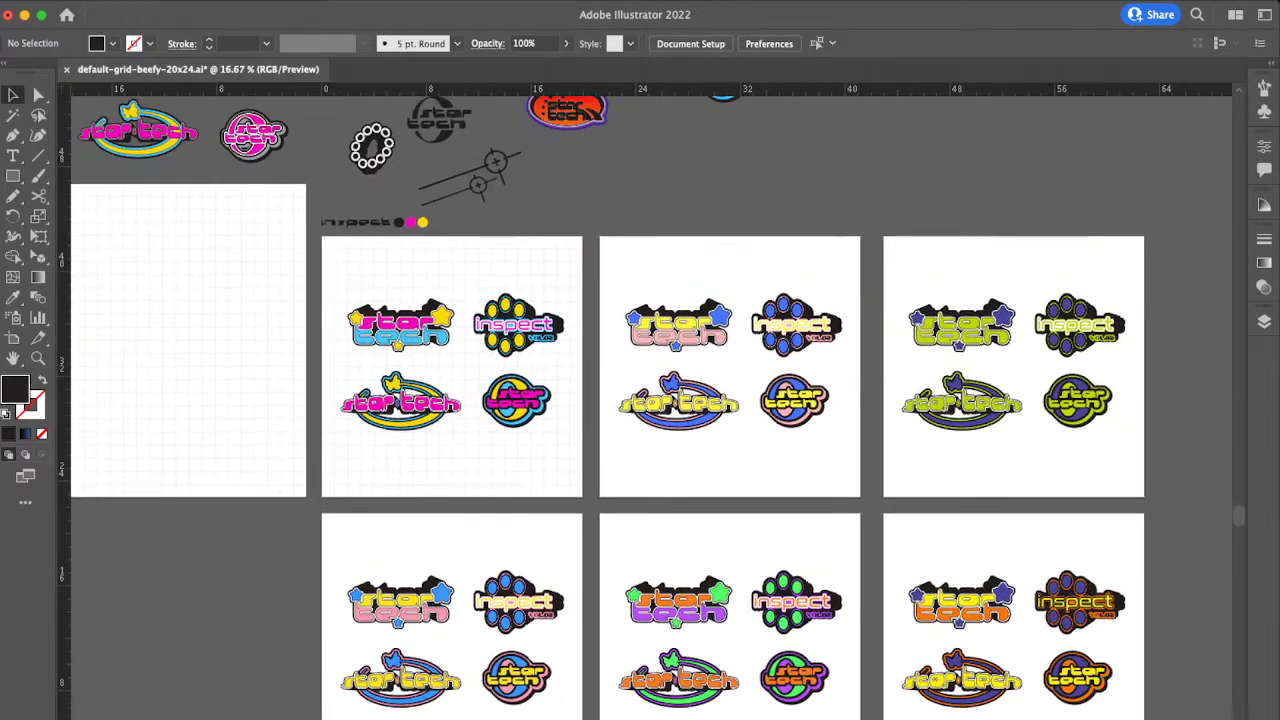
{"action": "scroll", "coordinate": [458, 358], "scroll_direction": "up", "scroll_amount": 2}
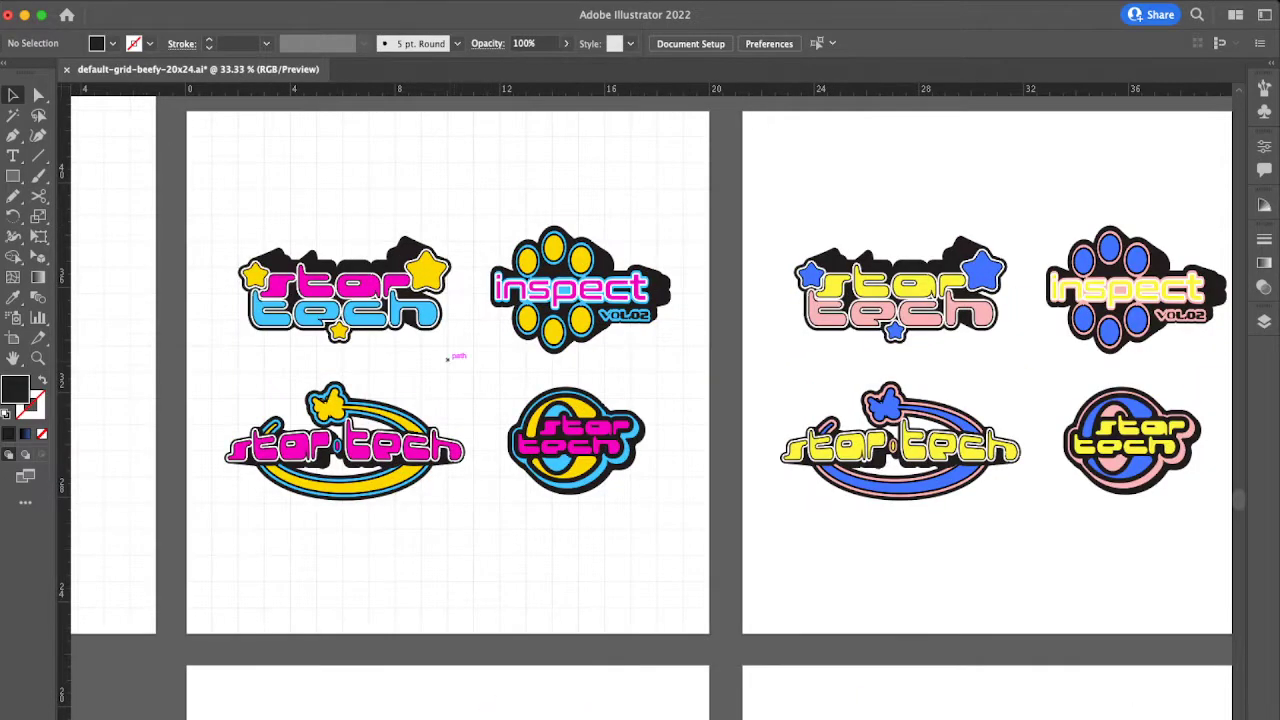
{"action": "scroll", "coordinate": [424, 367], "scroll_direction": "up", "scroll_amount": 3}
{"action": "scroll", "coordinate": [424, 367], "scroll_direction": "left", "scroll_amount": 2}
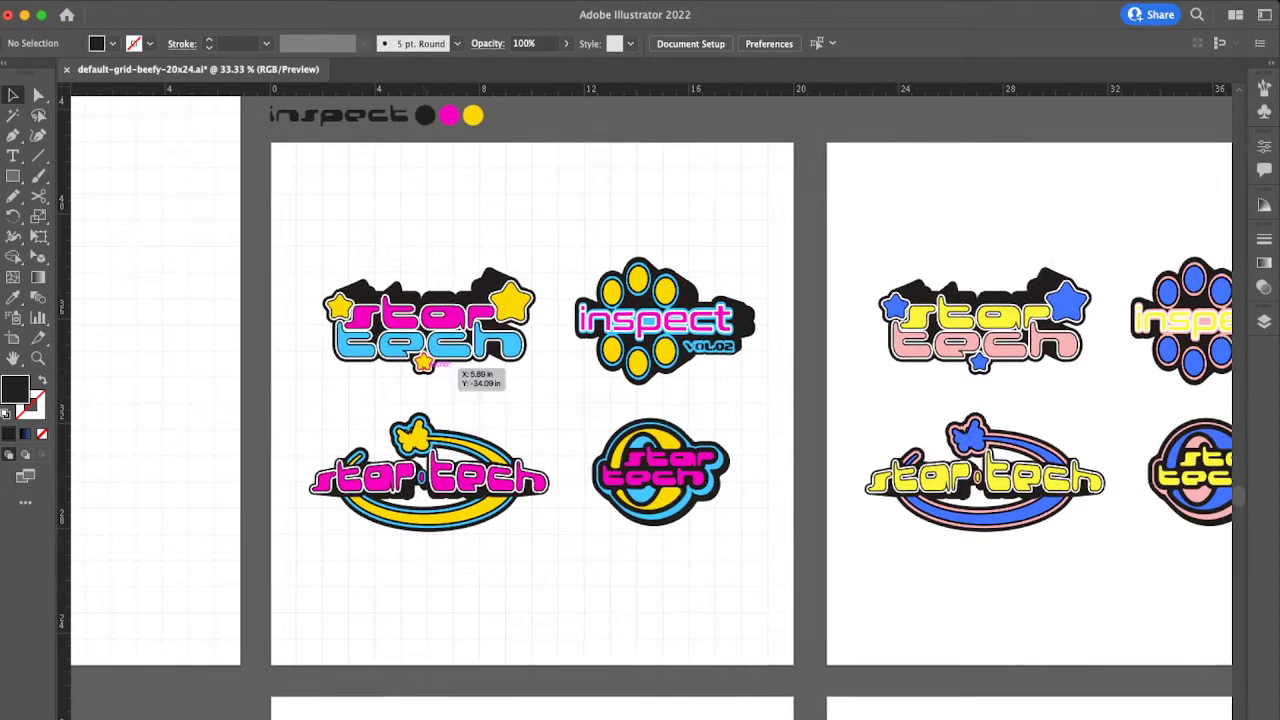
{"action": "scroll", "coordinate": [650, 400], "scroll_direction": "right", "scroll_amount": 2}
{"action": "scroll", "coordinate": [650, 400], "scroll_direction": "up", "scroll_amount": 1}
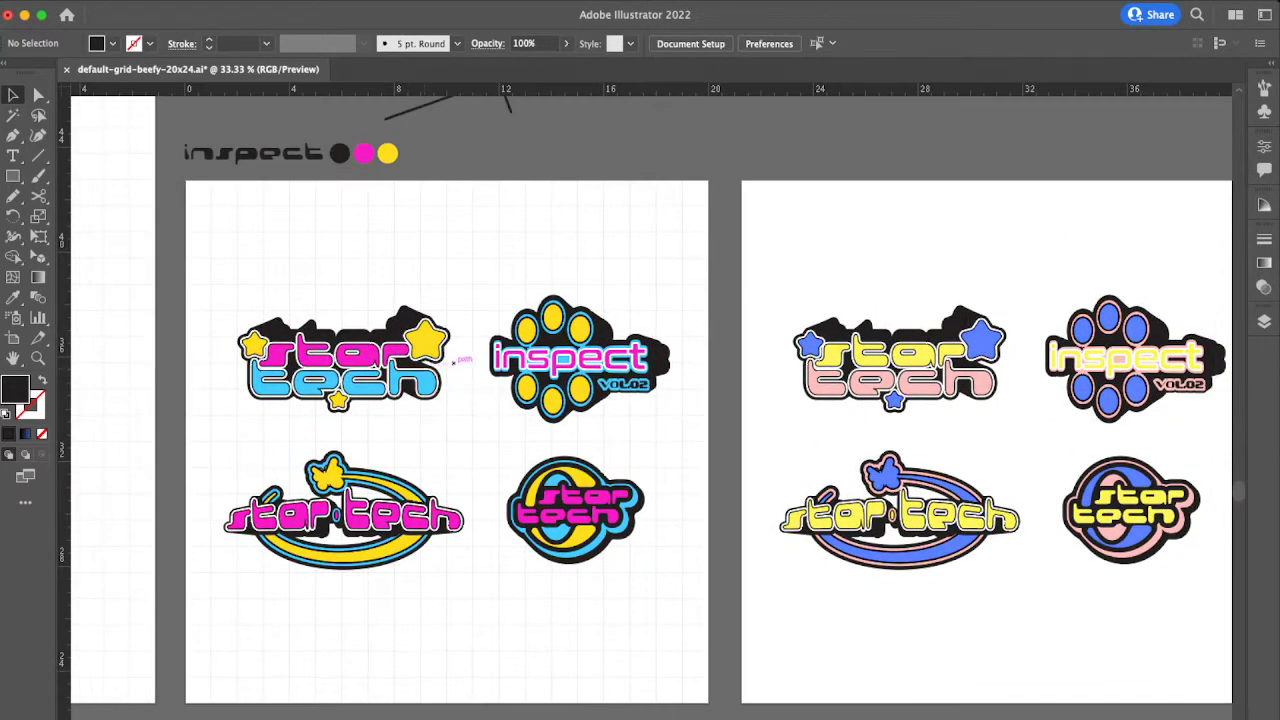
{"action": "scroll", "coordinate": [650, 400], "scroll_direction": "right", "scroll_amount": 1}
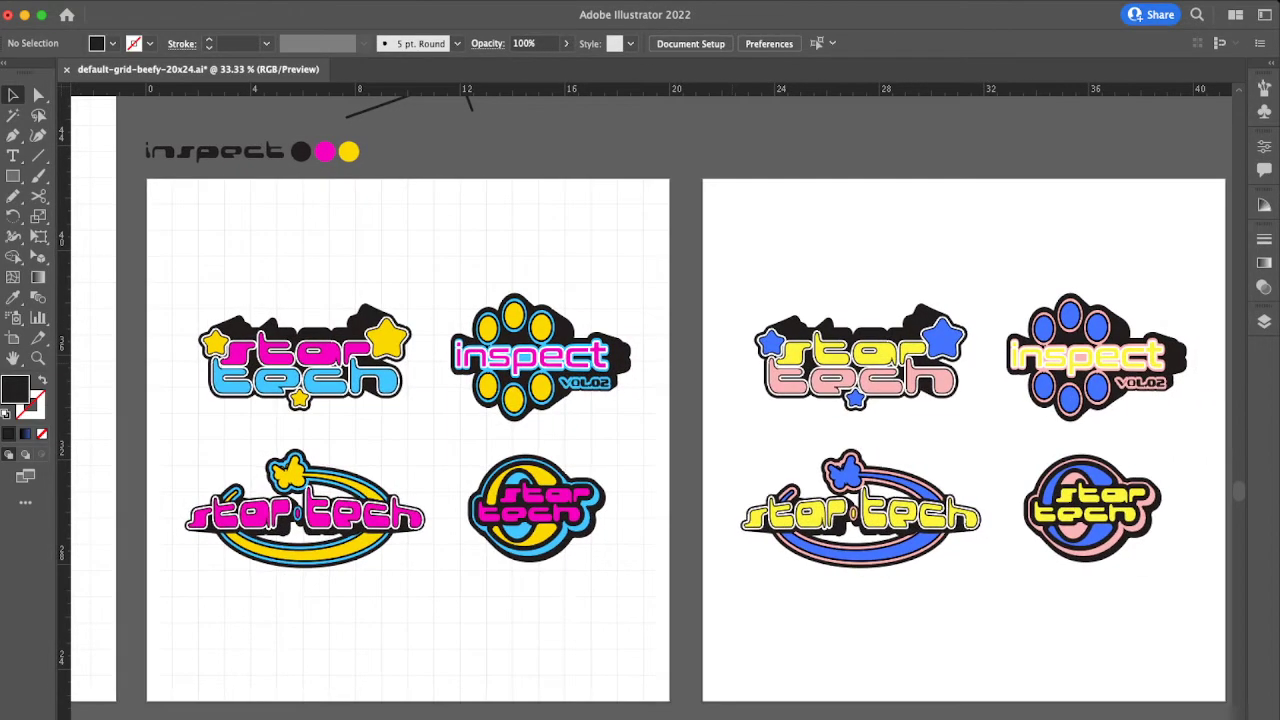
{"action": "scroll", "coordinate": [650, 400], "scroll_direction": "right", "scroll_amount": 20}
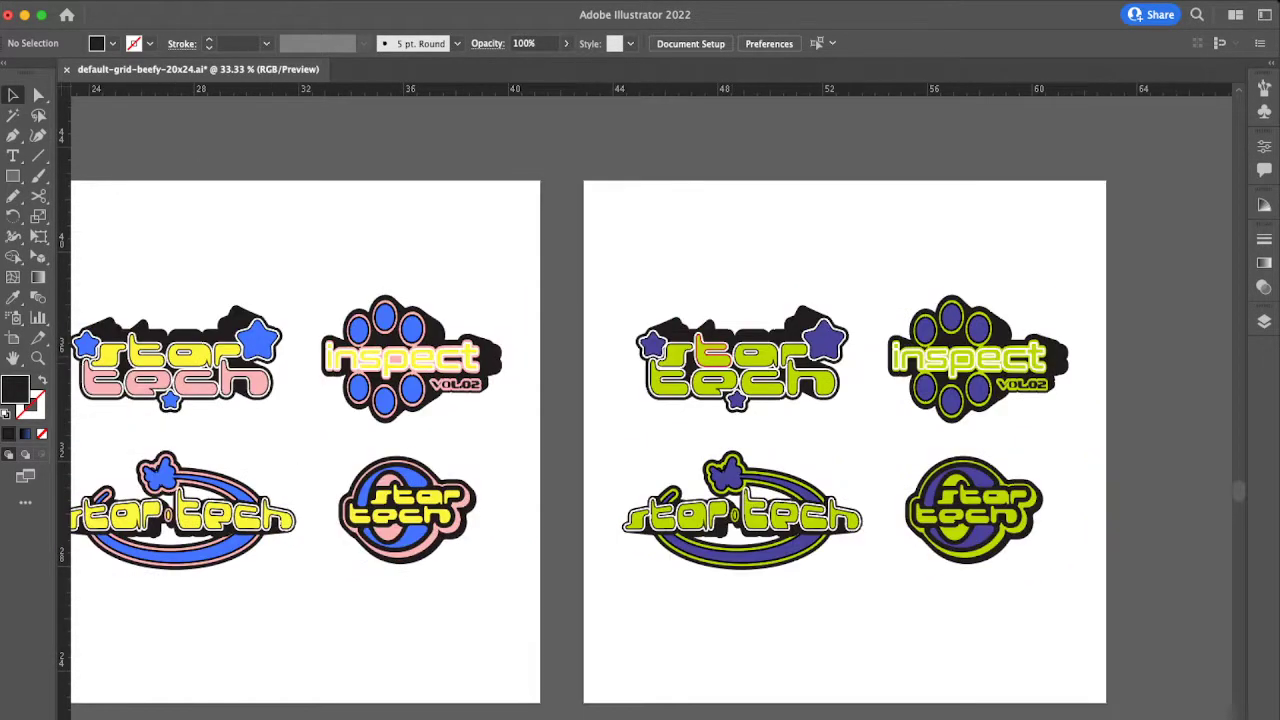
{"action": "scroll", "coordinate": [650, 400], "scroll_direction": "right", "scroll_amount": 2}
{"action": "scroll", "coordinate": [650, 400], "scroll_direction": "down", "scroll_amount": 1}
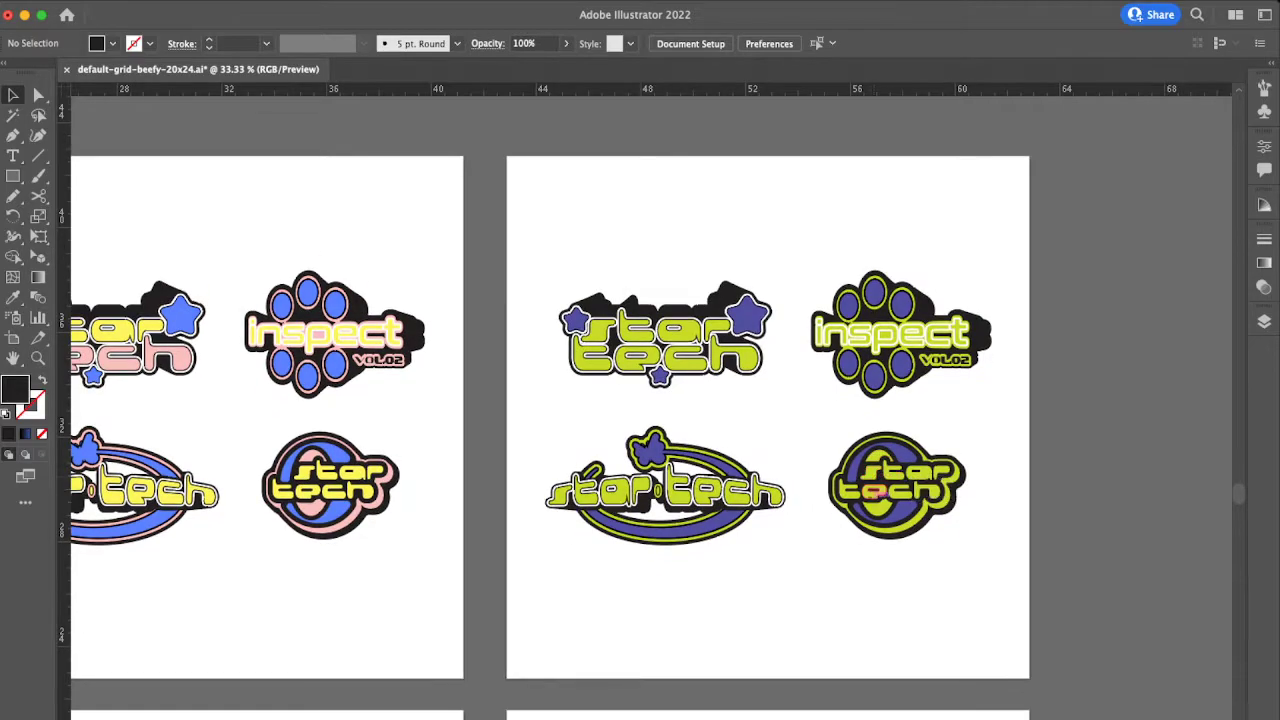
{"action": "scroll", "coordinate": [878, 490], "scroll_direction": "right", "scroll_amount": 1}
{"action": "scroll", "coordinate": [878, 490], "scroll_direction": "up", "scroll_amount": 1}
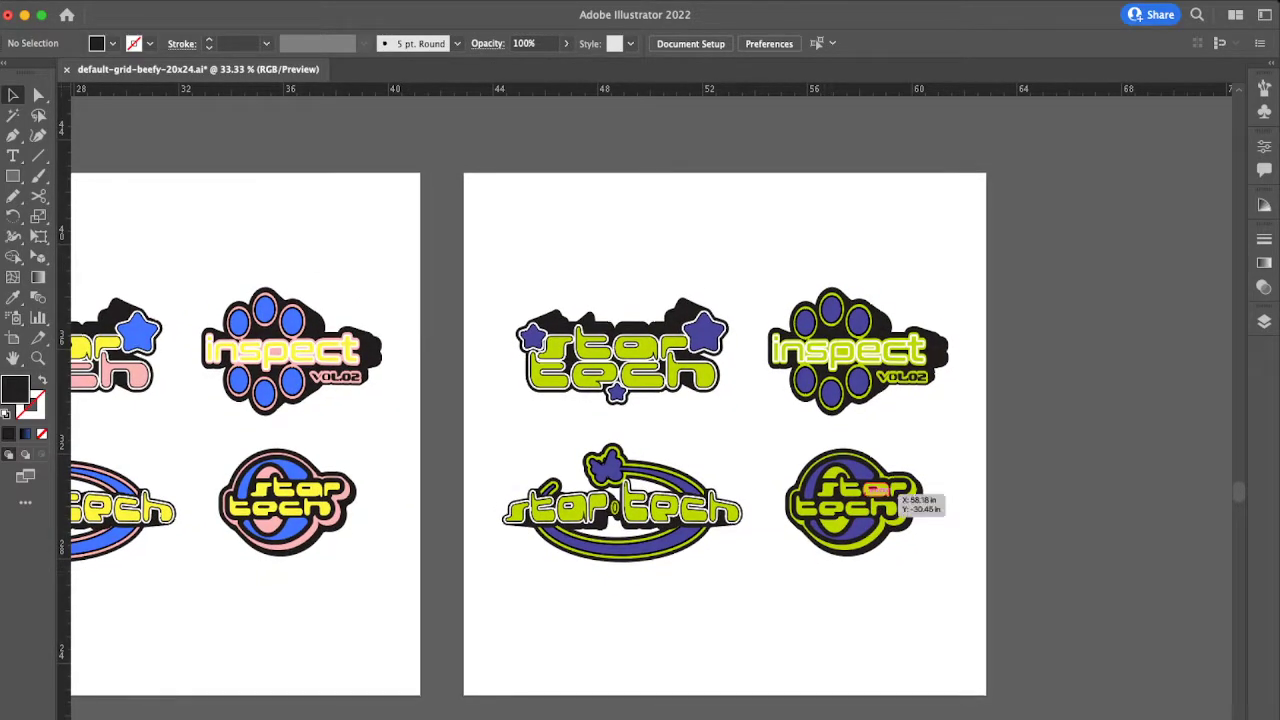
Step: Recolor the white outlines of the yellow-green "inspect" lettering with the charcoal sampled from the logo's dark shadow
{"action": "scroll", "coordinate": [896, 345], "scroll_direction": "up", "scroll_amount": 4}
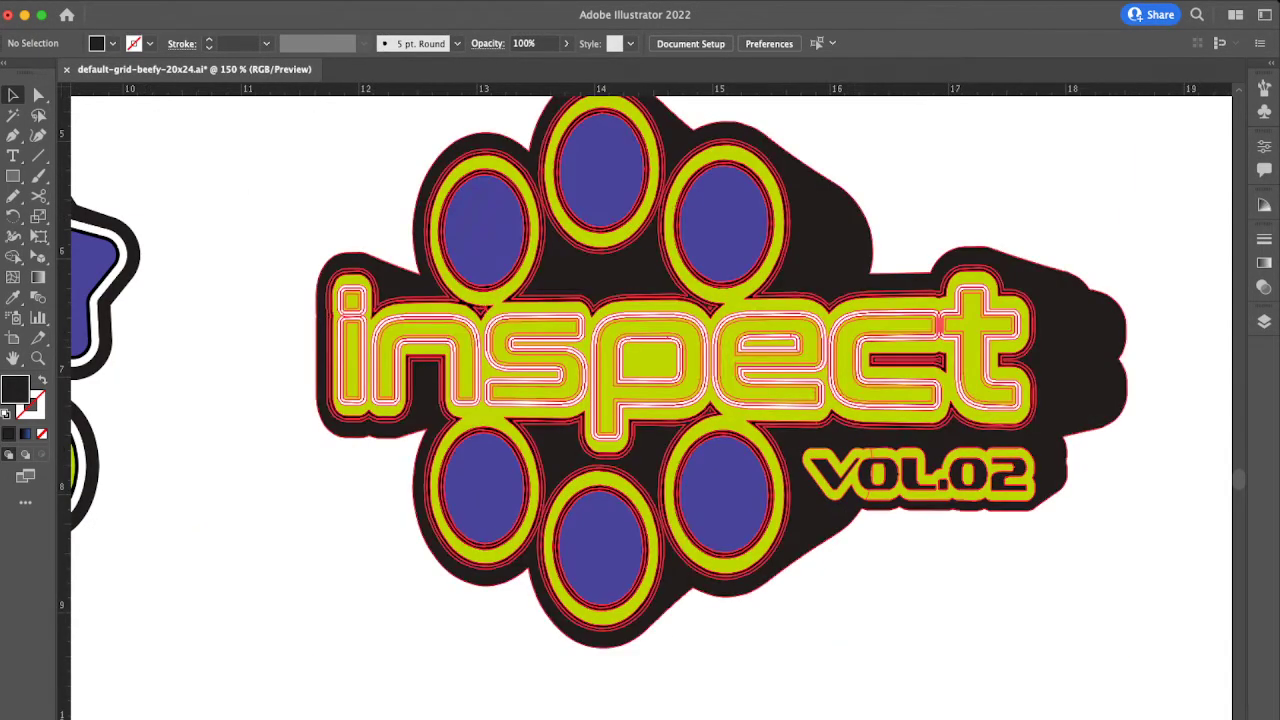
{"action": "left_click", "coordinate": [861, 340]}
{"action": "scroll", "coordinate": [861, 340], "scroll_direction": "up", "scroll_amount": 4}
{"action": "double_click", "coordinate": [861, 340]}
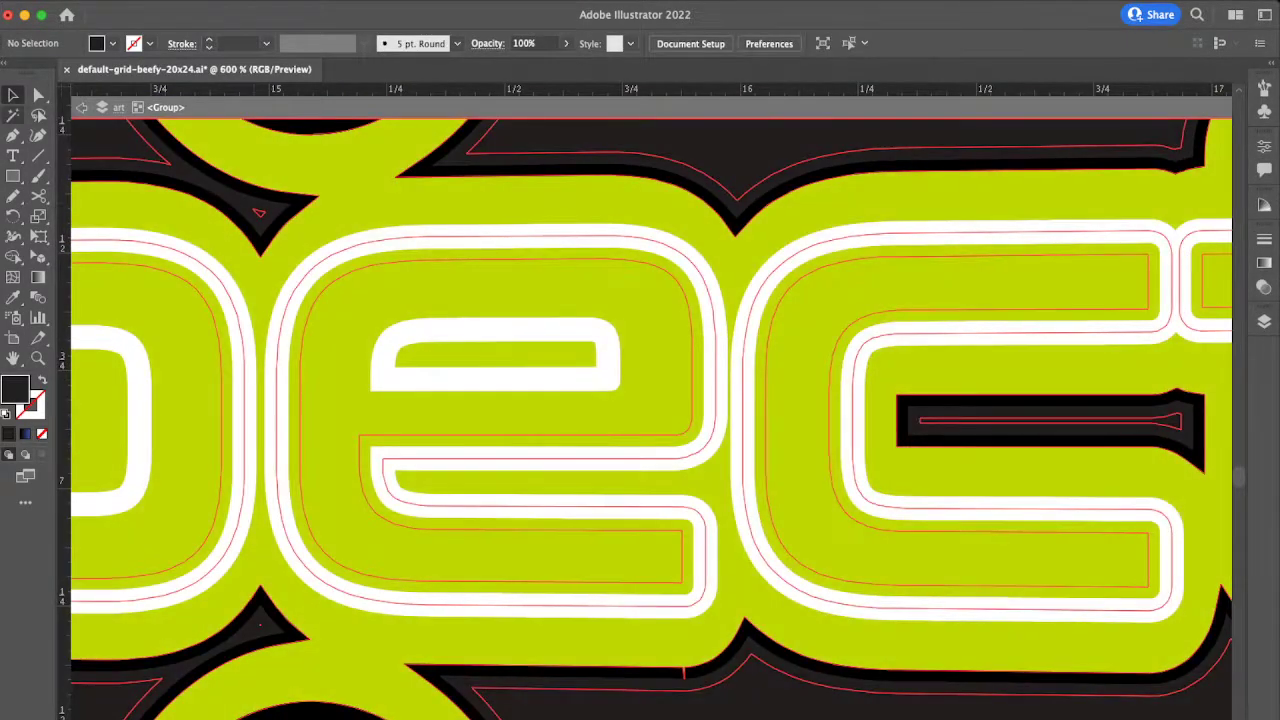
{"action": "left_click", "coordinate": [13, 115]}
{"action": "left_click", "coordinate": [278, 390]}
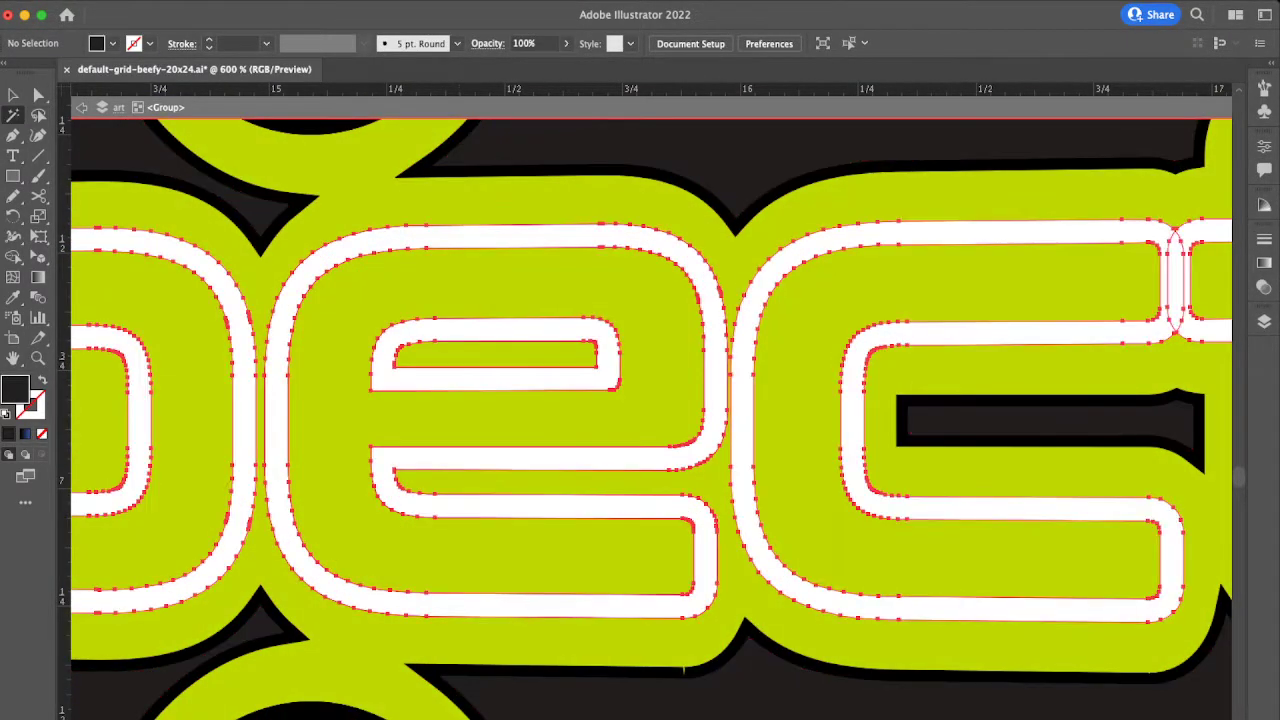
{"action": "key", "text": "super+a"}
{"action": "key", "text": "i"}
{"action": "left_click", "coordinate": [1050, 422]}
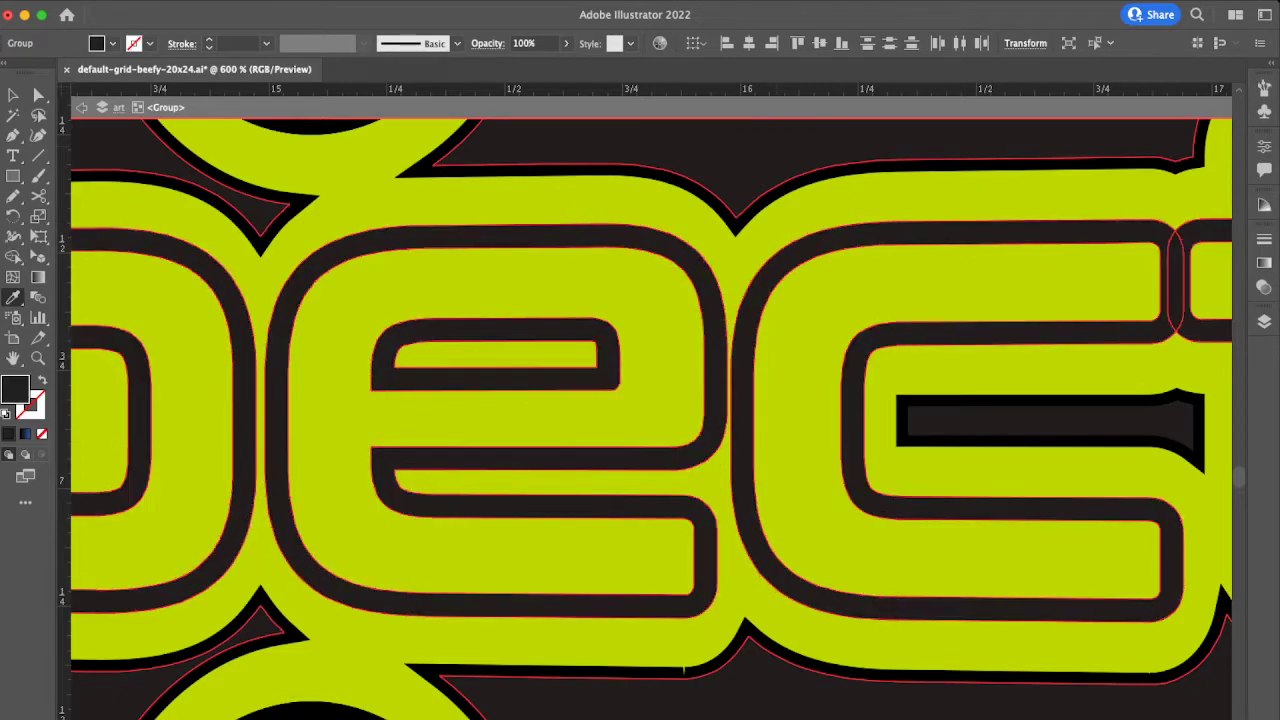
Step: Match the pure black outlines in the "inspect" logo to the sampled charcoal shadow color and leave group isolation
{"action": "key", "text": "v"}
{"action": "left_click", "coordinate": [1050, 422]}
{"action": "scroll", "coordinate": [1050, 422], "scroll_direction": "up", "scroll_amount": 1}
{"action": "scroll", "coordinate": [646, 419], "scroll_direction": "up", "scroll_amount": 5}
{"action": "key", "text": "y"}
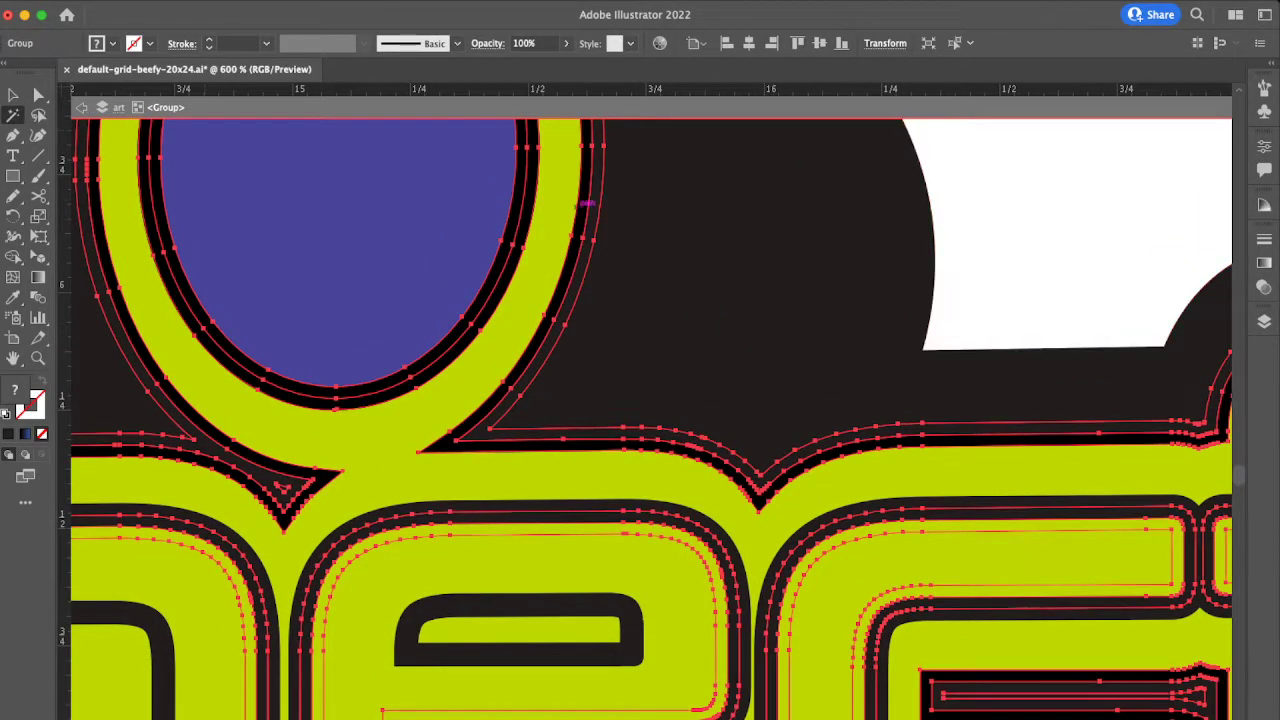
{"action": "left_click", "coordinate": [590, 444]}
{"action": "key", "text": "i"}
{"action": "left_click", "coordinate": [860, 290]}
{"action": "key", "text": "v"}
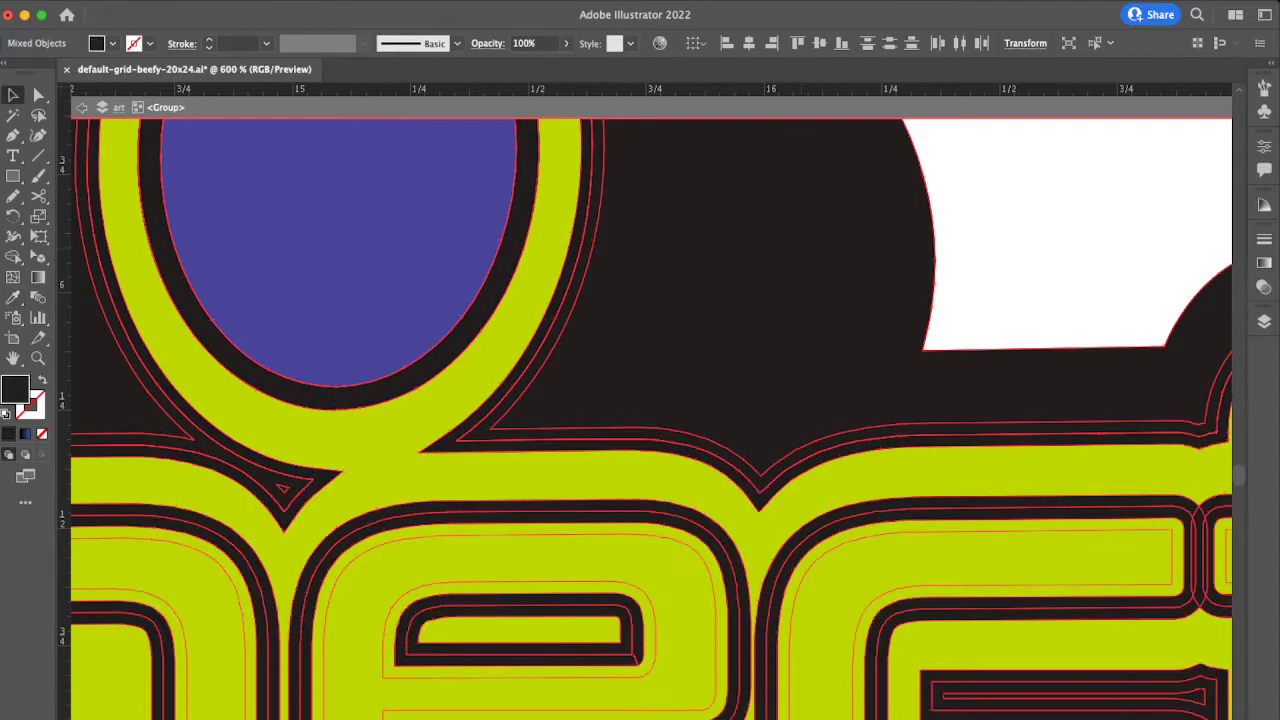
{"action": "left_click", "coordinate": [951, 279]}
{"action": "scroll", "coordinate": [951, 279], "scroll_direction": "down", "scroll_amount": 3}
{"action": "key", "text": "super+minus"}
{"action": "key", "text": "super+minus"}
{"action": "key", "text": "super+minus"}
{"action": "key", "text": "super+minus"}
{"action": "key", "text": "super+minus"}
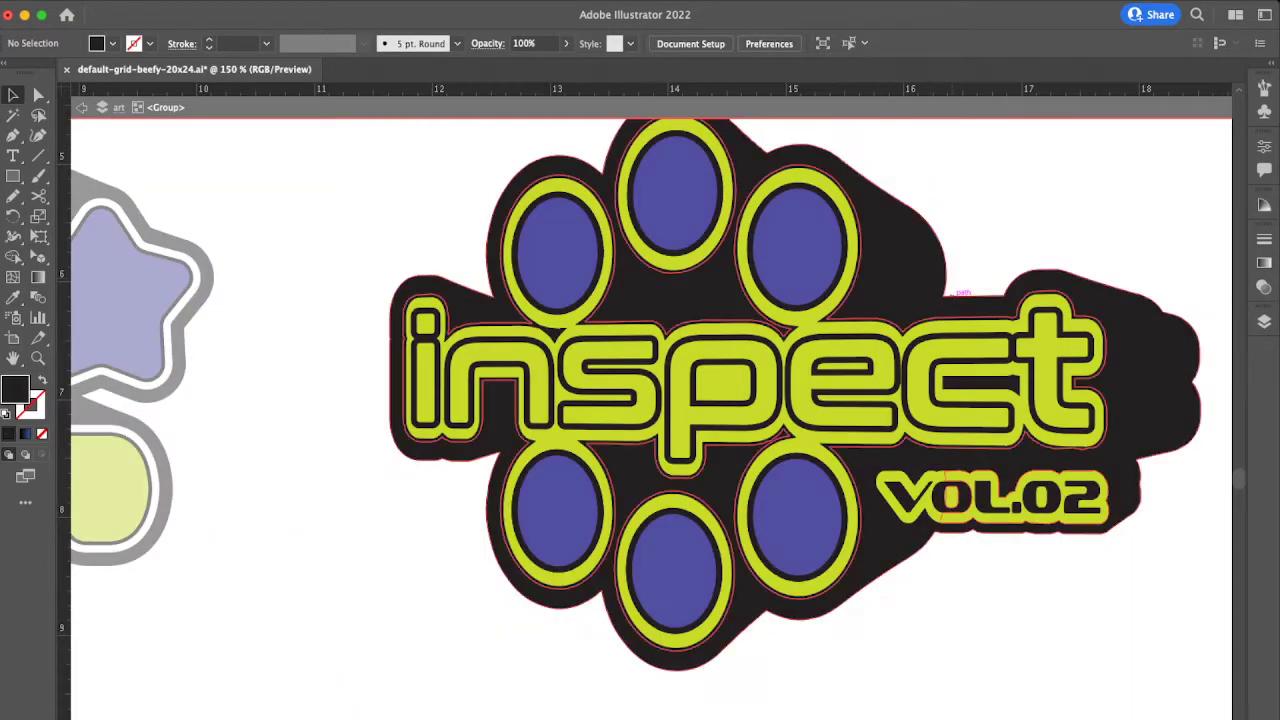
{"action": "scroll", "coordinate": [980, 258], "scroll_direction": "down", "scroll_amount": 2}
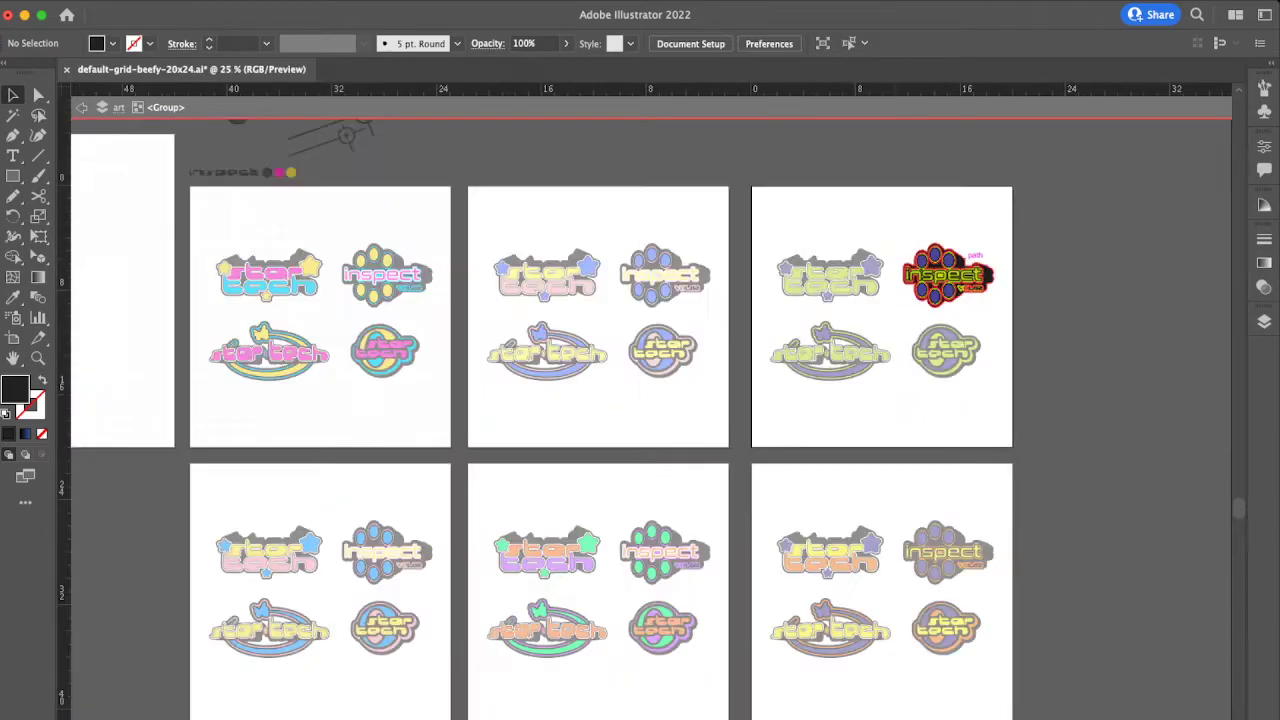
{"action": "double_click", "coordinate": [970, 245]}
{"action": "scroll", "coordinate": [970, 245], "scroll_direction": "up", "scroll_amount": 3}
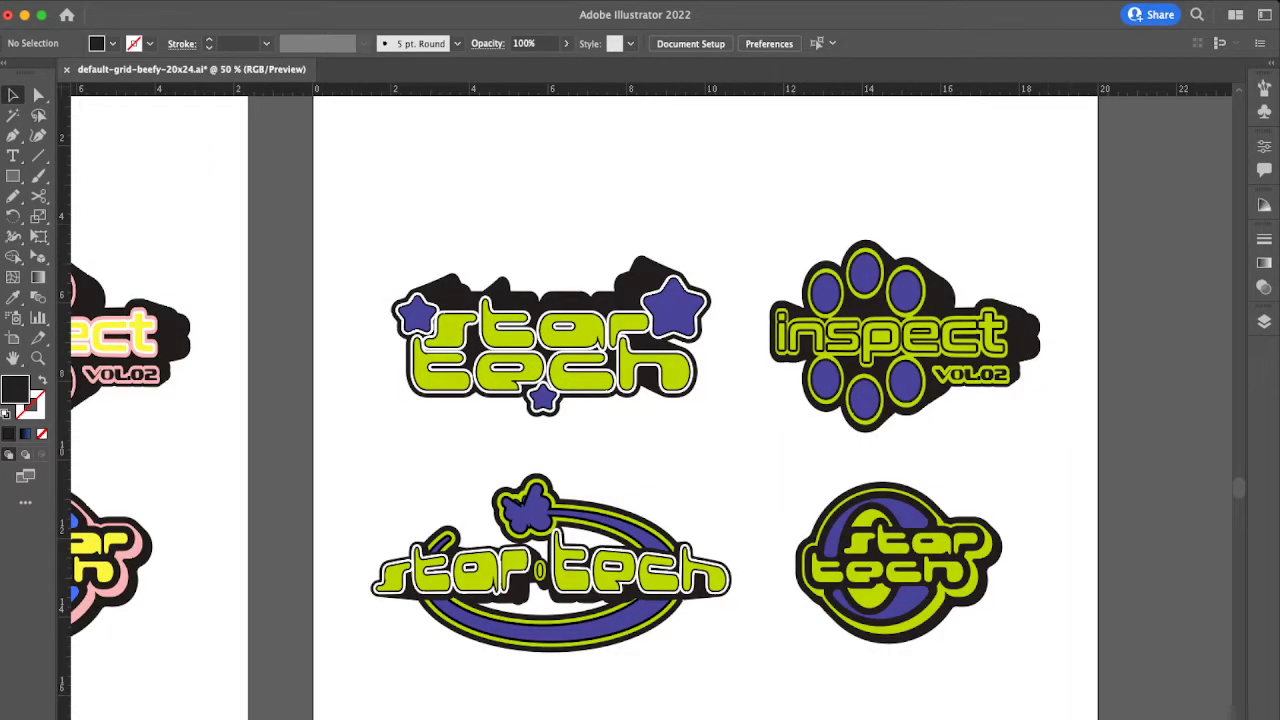
Step: Undo the outline recoloring in the yellow-green "inspect" logo and leave group isolation
{"action": "double_click", "coordinate": [915, 336]}
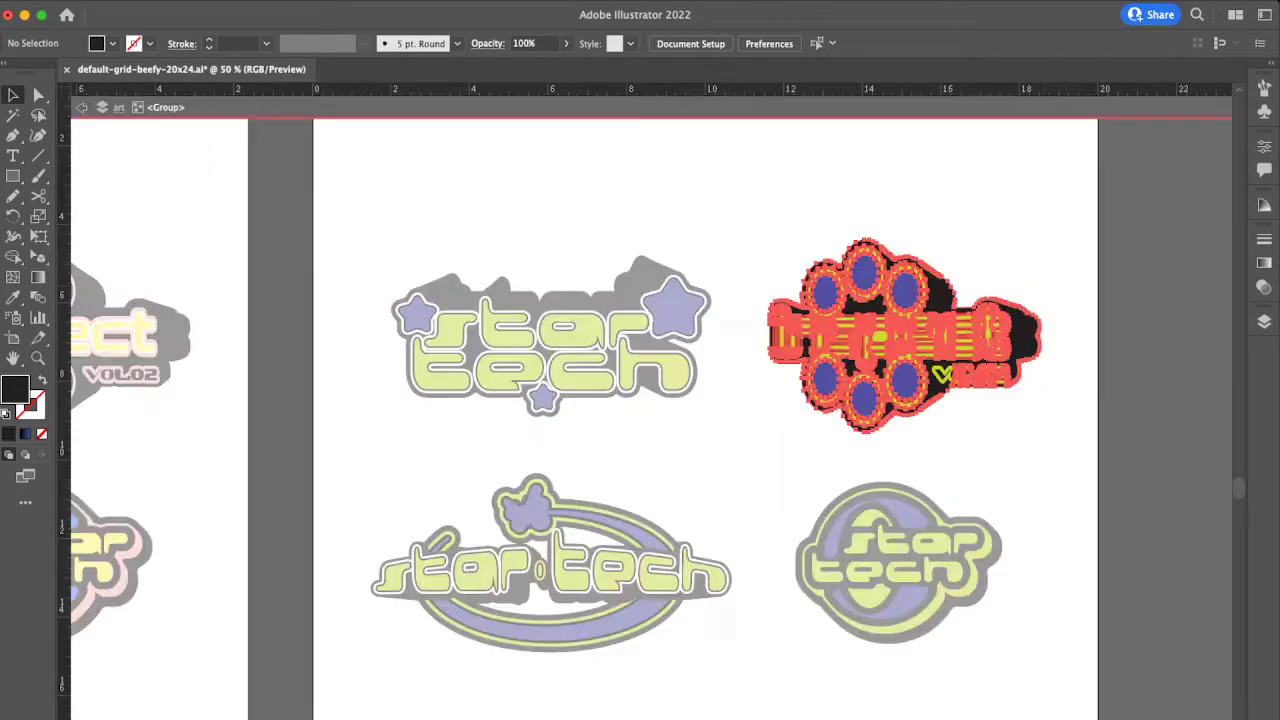
{"action": "left_click", "coordinate": [915, 336]}
{"action": "left_click", "coordinate": [915, 336]}
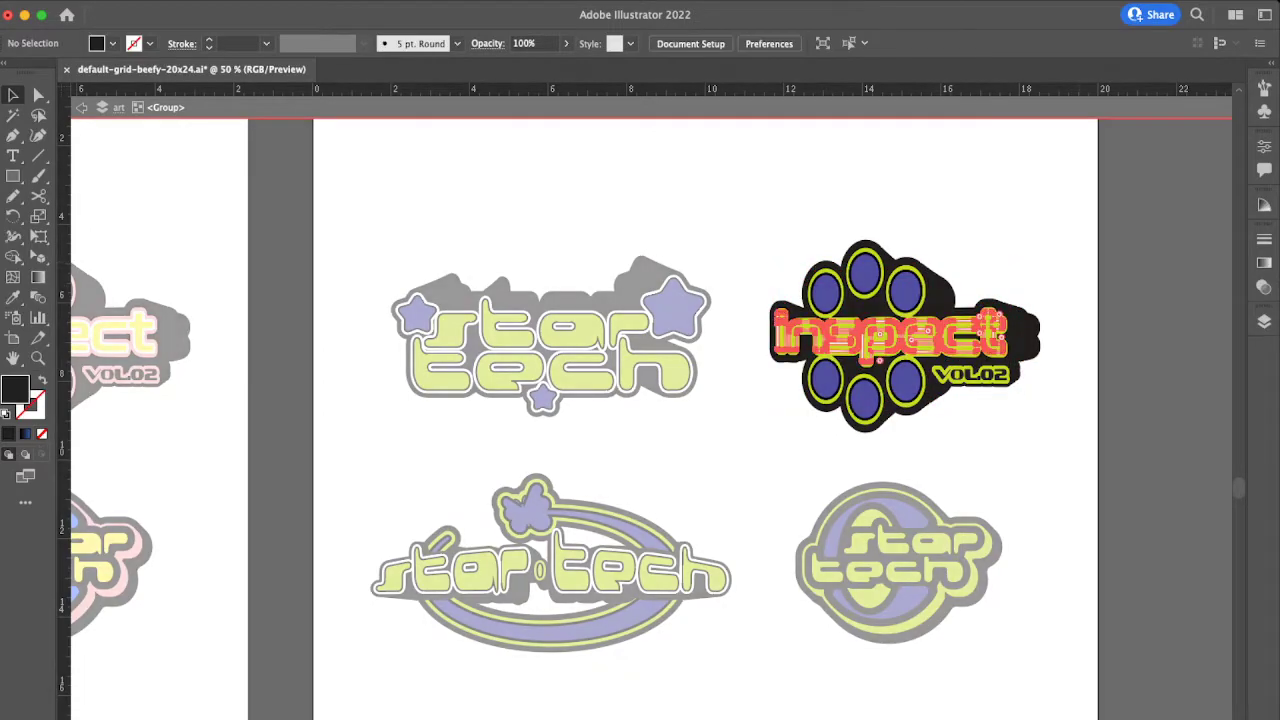
{"action": "key", "text": "super+shift+a"}
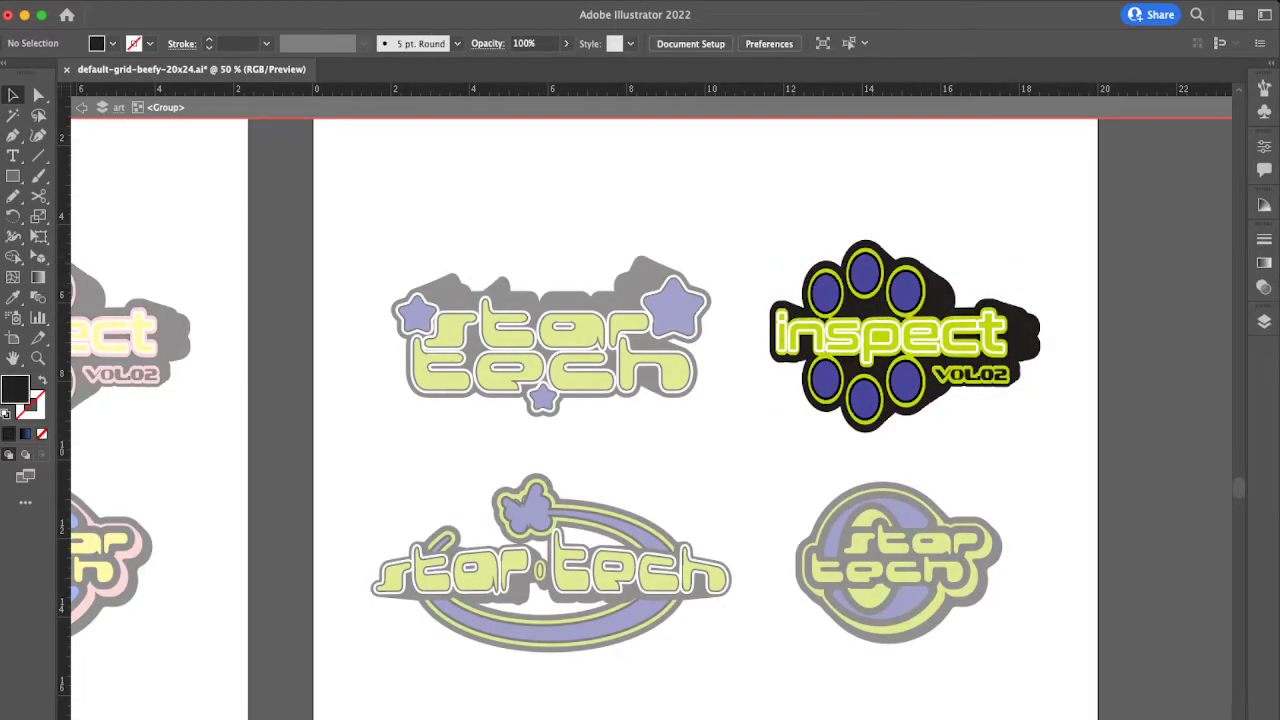
{"action": "double_click", "coordinate": [1068, 322]}
{"action": "scroll", "coordinate": [991, 336], "scroll_direction": "up", "scroll_amount": 5}
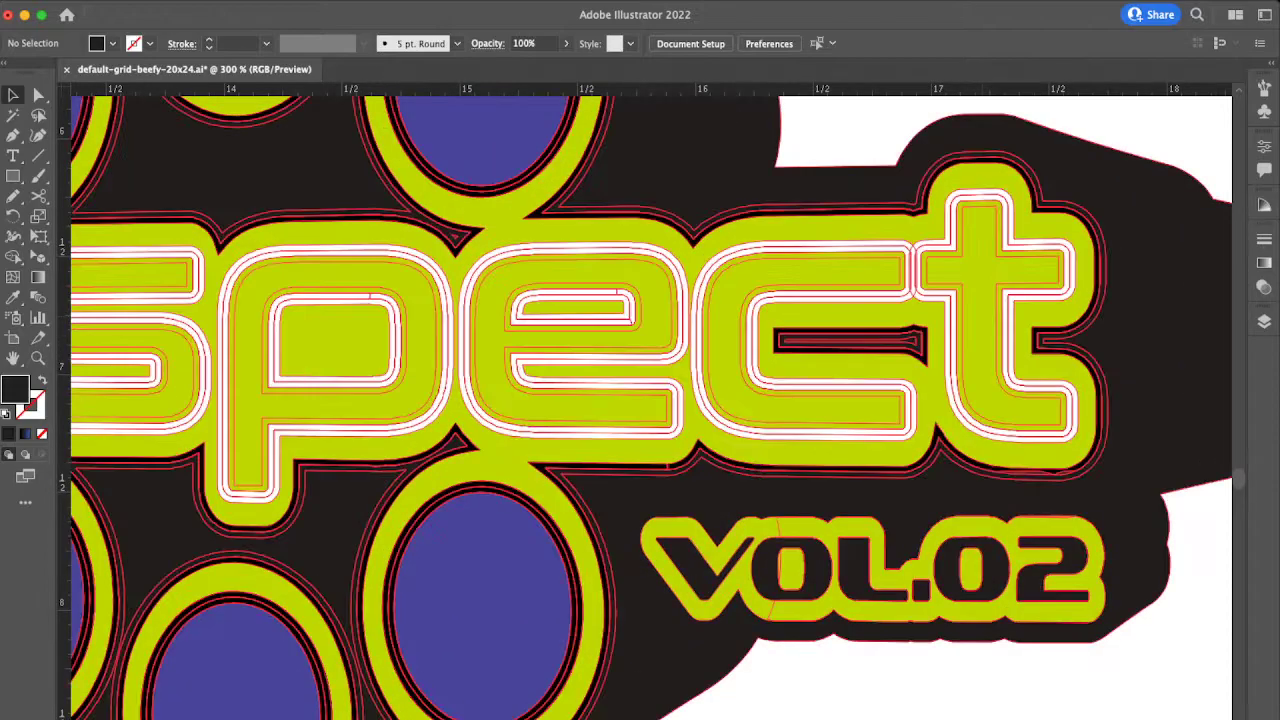
{"action": "double_click", "coordinate": [1008, 336]}
{"action": "left_click", "coordinate": [1008, 336]}
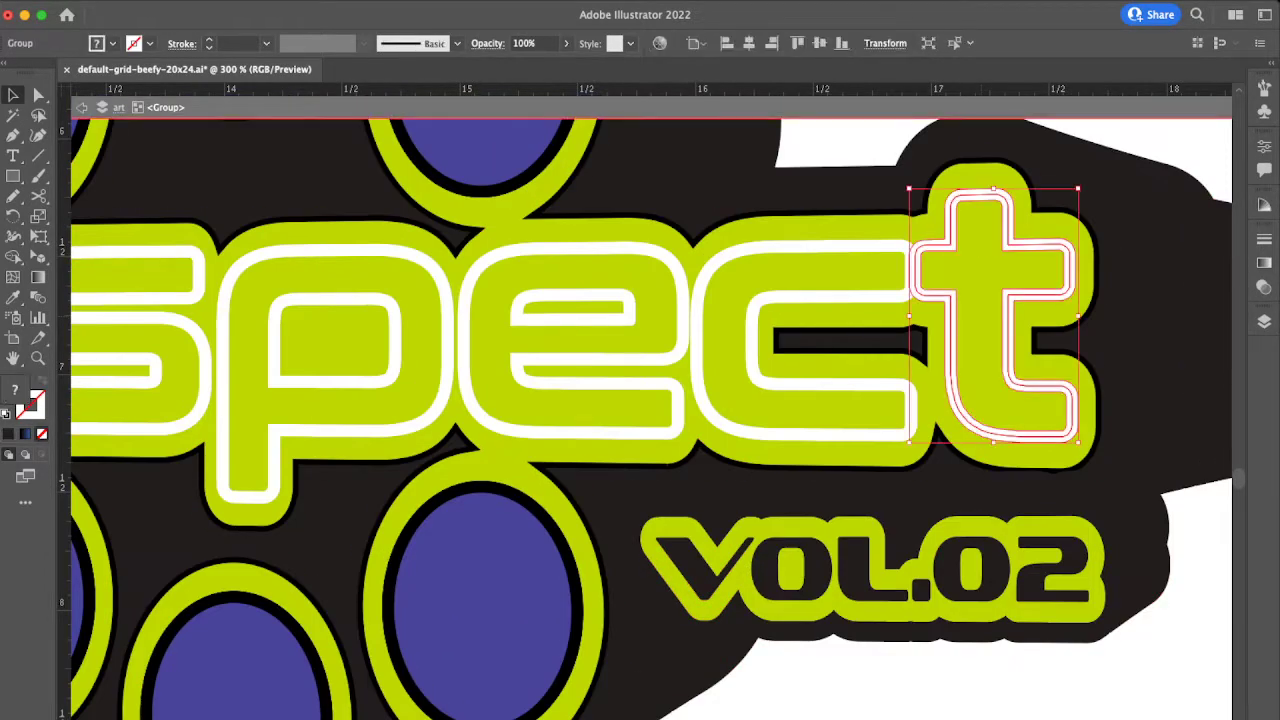
{"action": "double_click", "coordinate": [995, 330]}
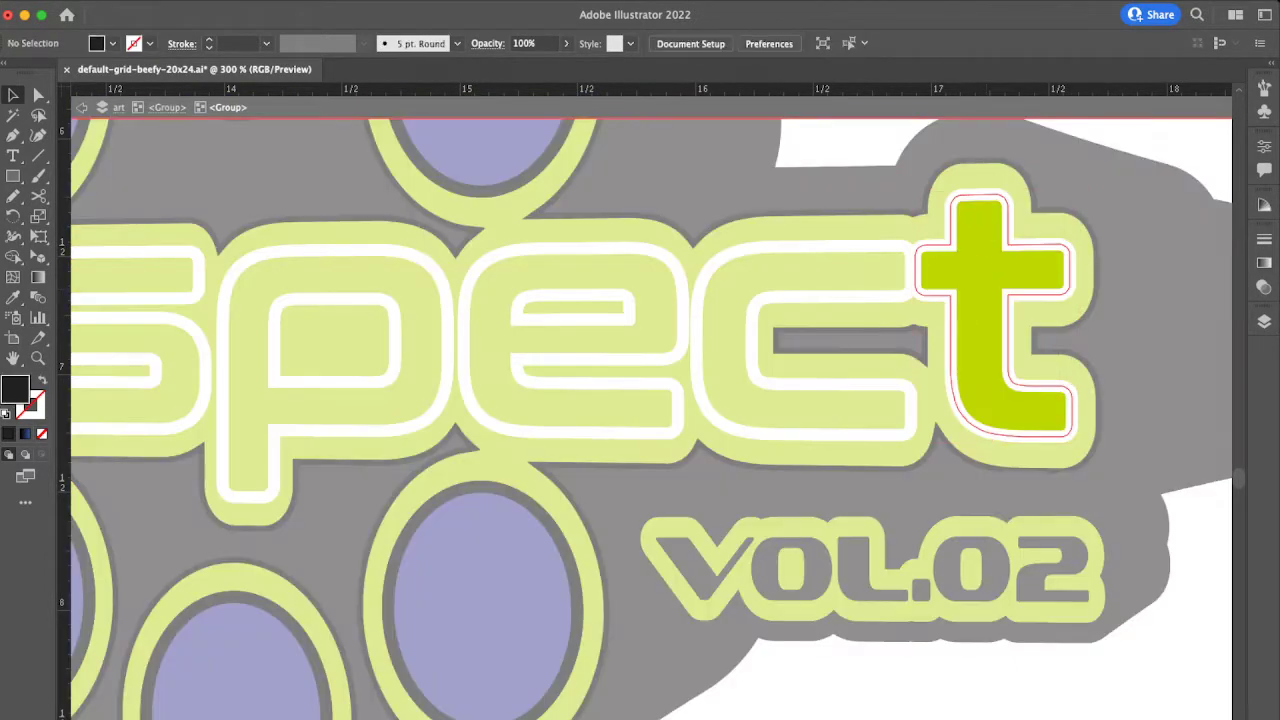
{"action": "key", "text": "Escape"}
{"action": "scroll", "coordinate": [1085, 233], "scroll_direction": "down", "scroll_amount": 3}
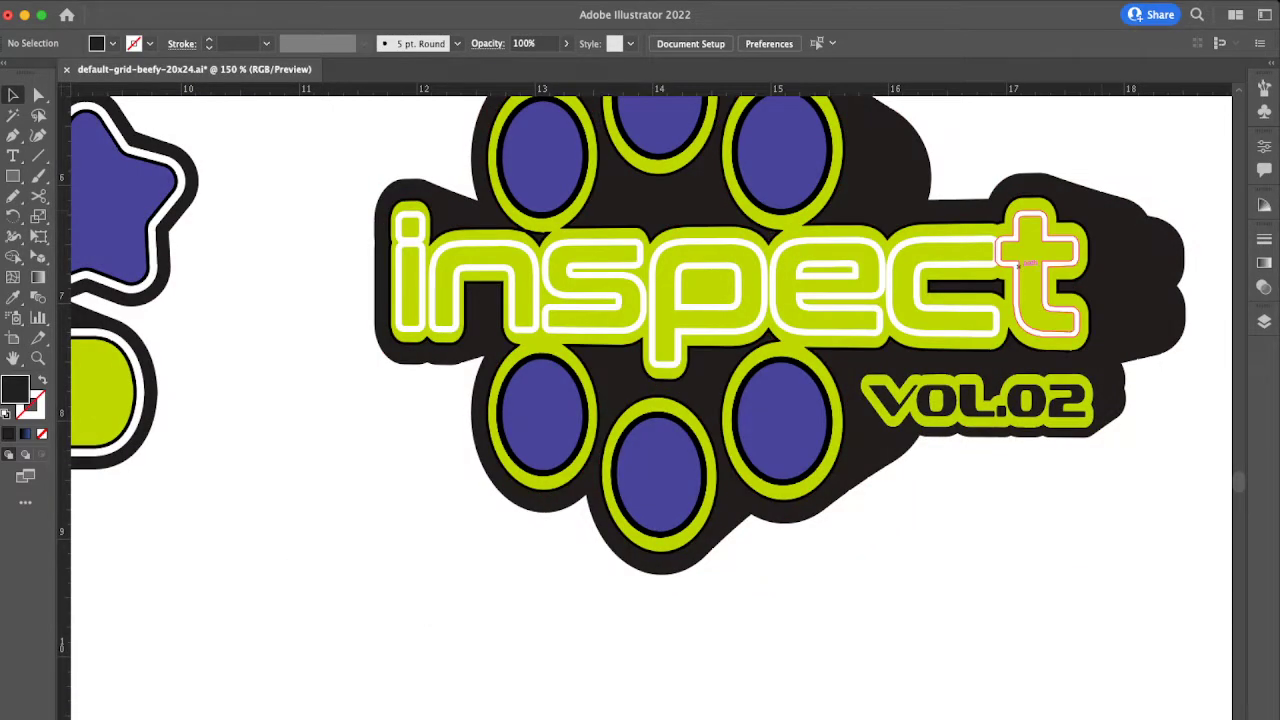
Step: Fill the inner faces of the letters e, c and t in "inspect" with charcoal using the Shape Builder tool
{"action": "left_click", "coordinate": [1013, 267]}
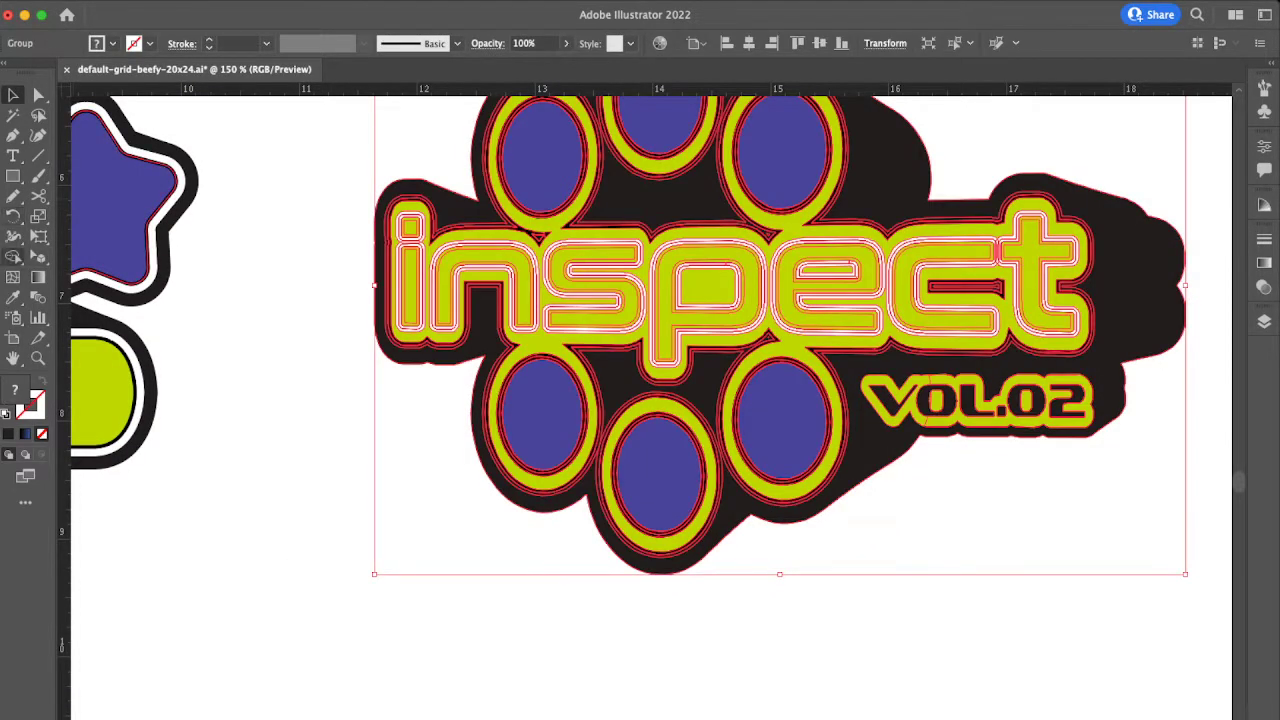
{"action": "left_click", "coordinate": [13, 256]}
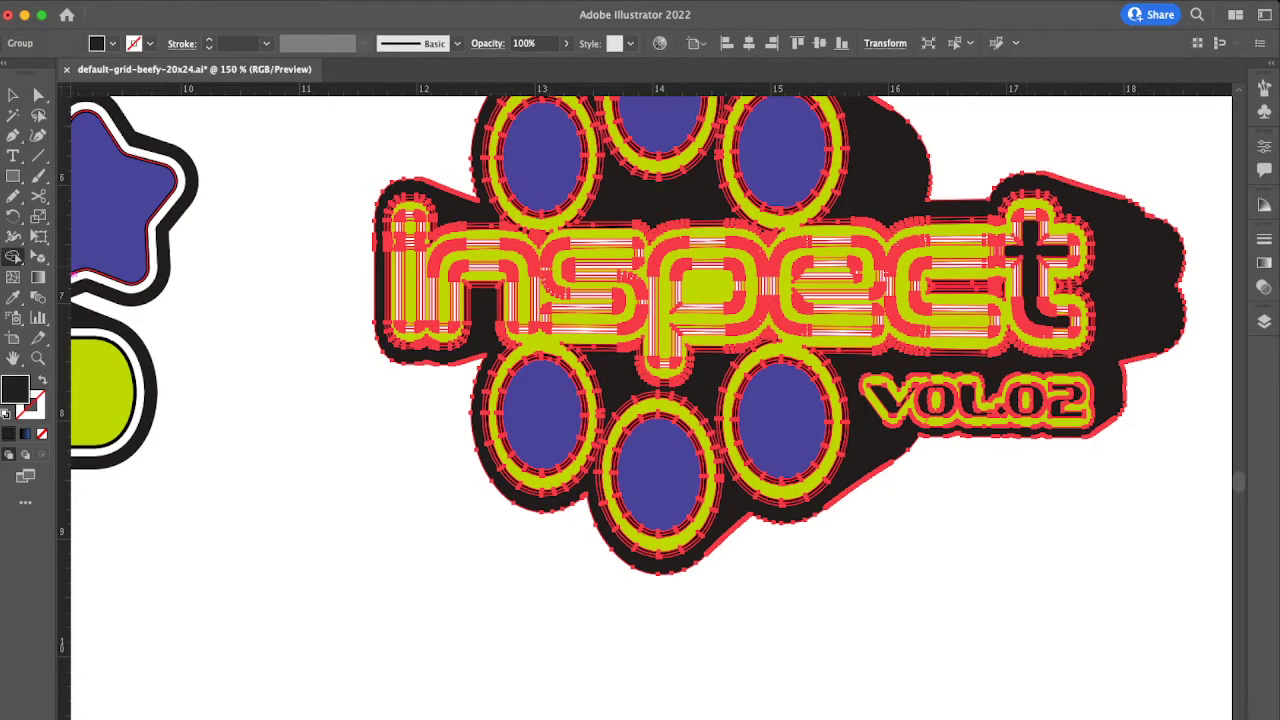
{"action": "key", "text": "super+equal"}
{"action": "key", "text": "super+equal"}
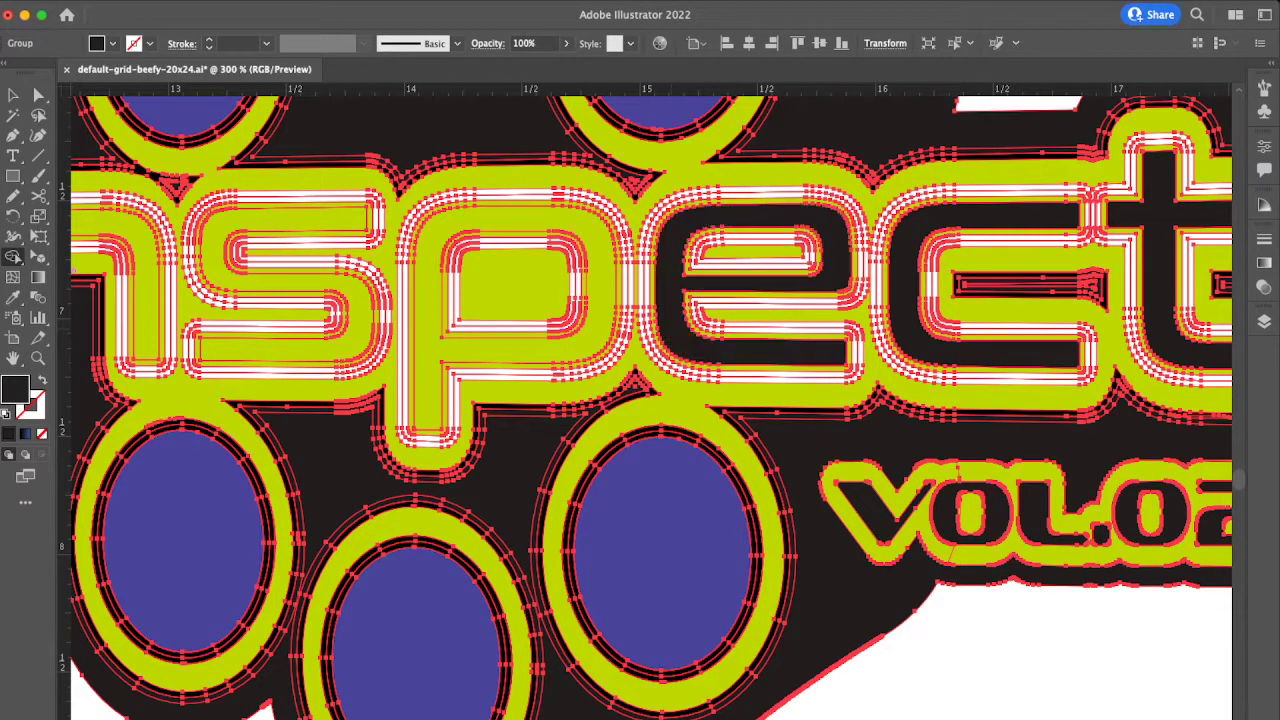
{"action": "key", "text": "v"}
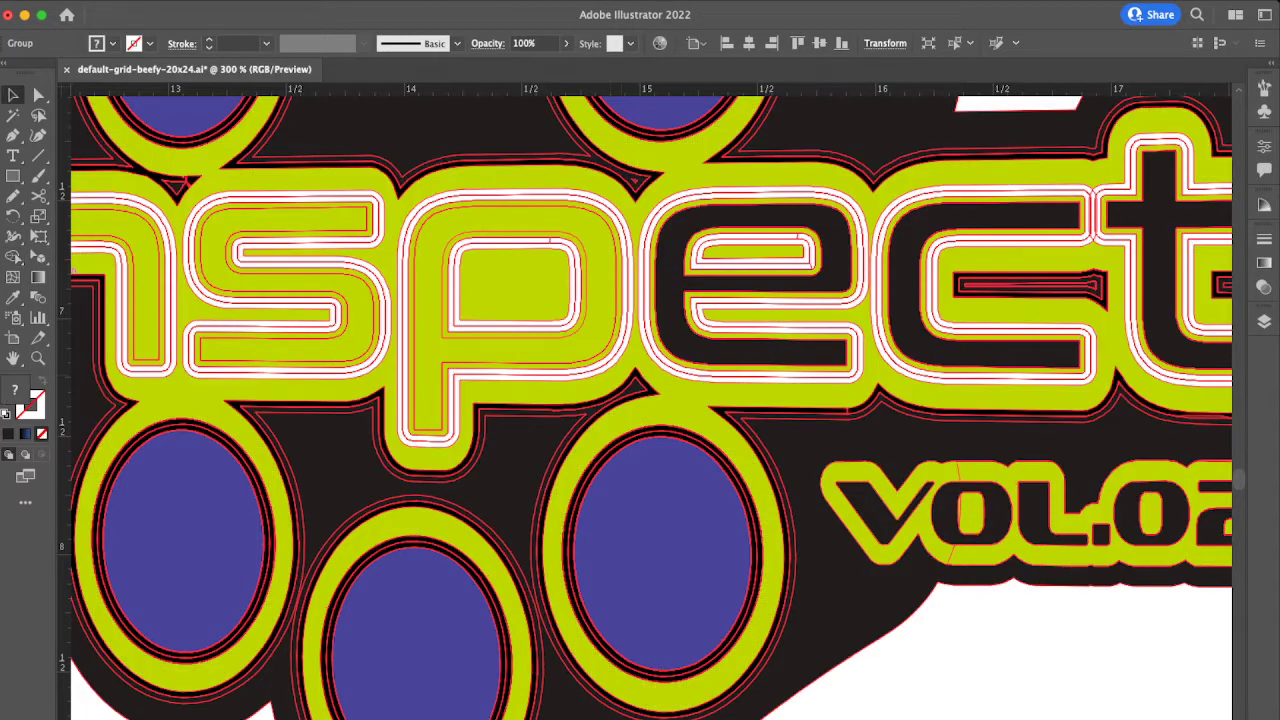
Step: Review the partly recolored "inspect" logo beside the other logos on its artboard and the neighboring colorways
{"action": "scroll", "coordinate": [618, 408], "scroll_direction": "down", "scroll_amount": 2}
{"action": "left_click", "coordinate": [1070, 295]}
{"action": "scroll", "coordinate": [1070, 295], "scroll_direction": "down", "scroll_amount": 1}
{"action": "key", "text": "super+minus"}
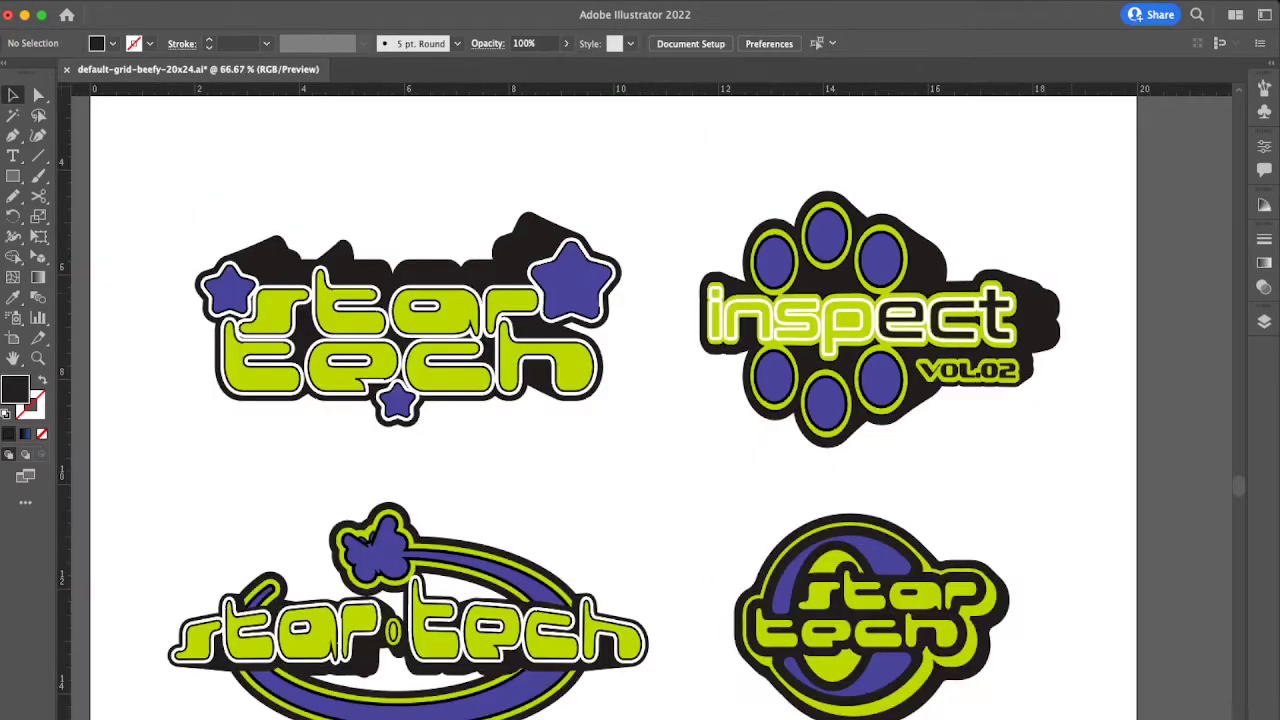
{"action": "key", "text": "super+minus"}
{"action": "scroll", "coordinate": [1070, 295], "scroll_direction": "down", "scroll_amount": 2}
{"action": "scroll", "coordinate": [1070, 295], "scroll_direction": "up", "scroll_amount": 1}
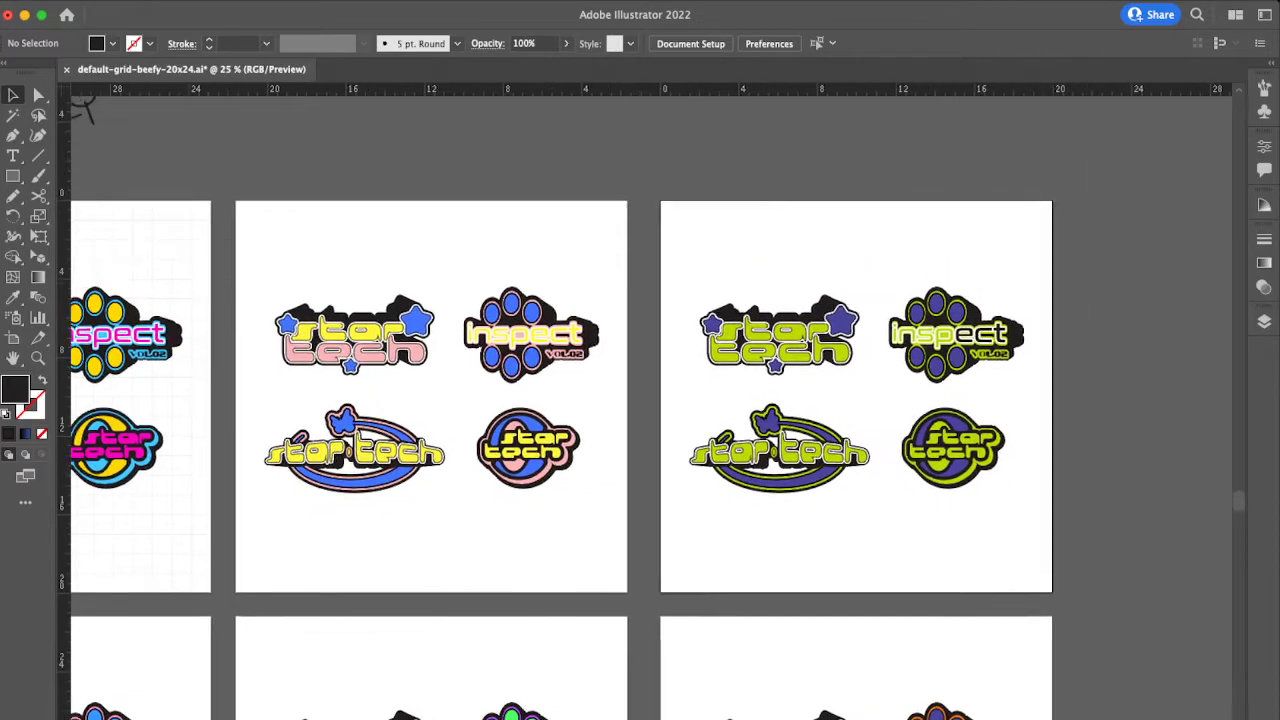
{"action": "scroll", "coordinate": [1000, 303], "scroll_direction": "up", "scroll_amount": 4}
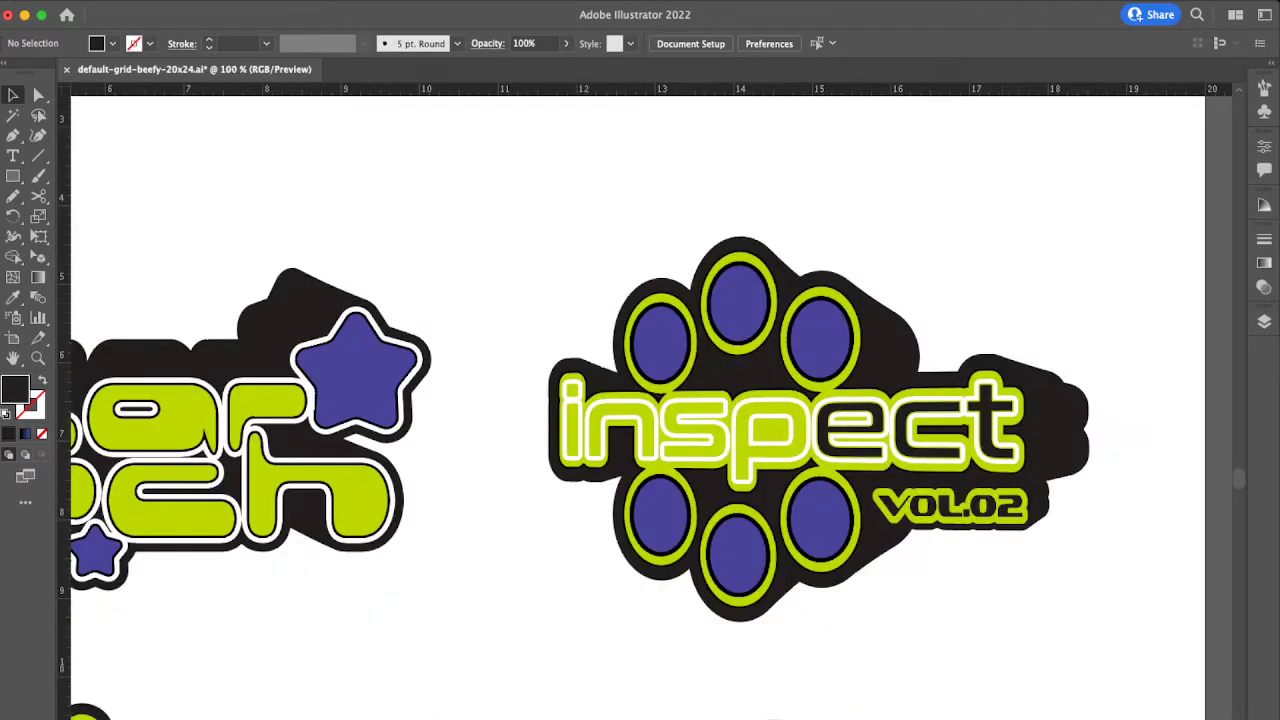
{"action": "scroll", "coordinate": [761, 448], "scroll_direction": "up", "scroll_amount": 3}
Step: Fill the inner faces of the letters p, s, n and i in "inspect" with charcoal using the Shape Builder tool
{"action": "left_click", "coordinate": [830, 379]}
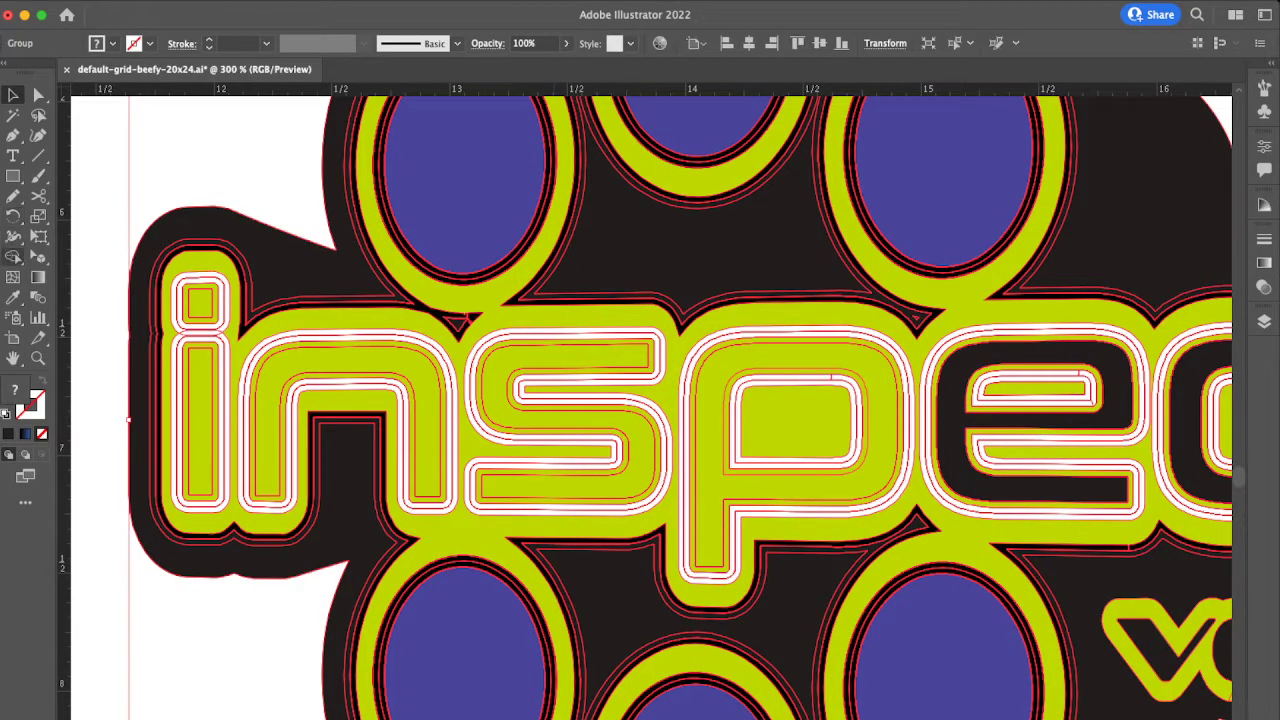
{"action": "left_click", "coordinate": [13, 256]}
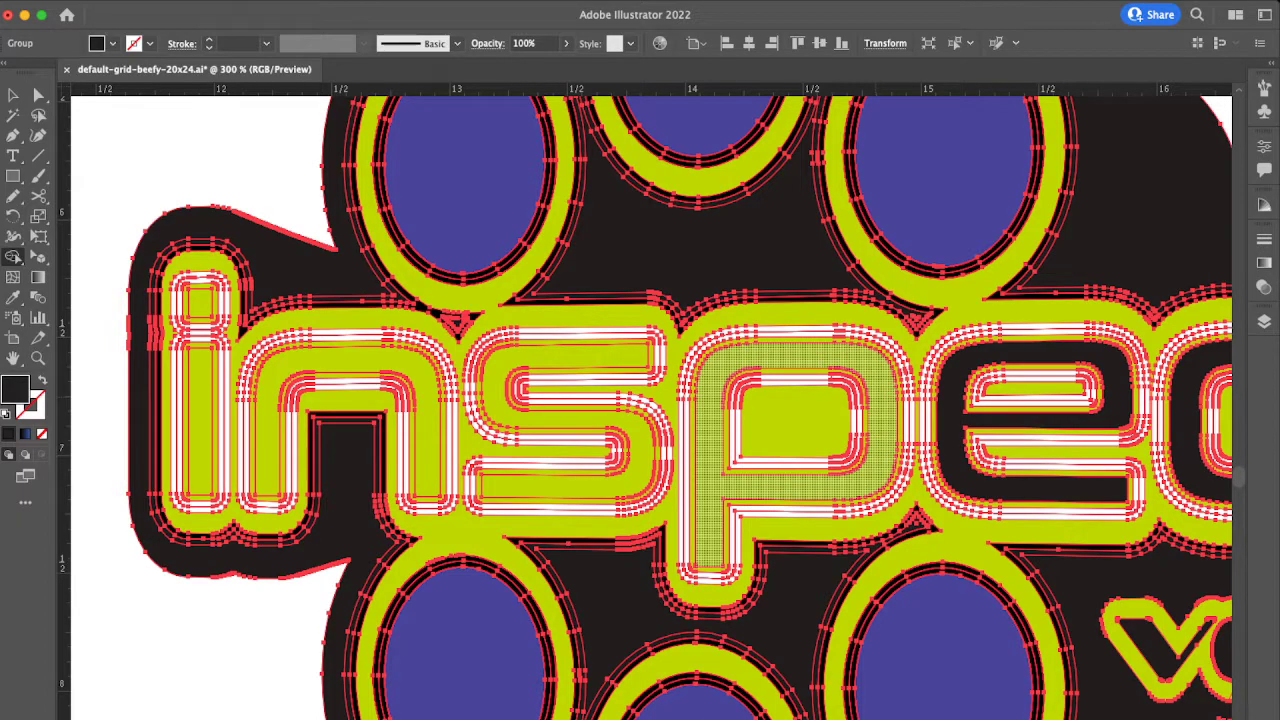
{"action": "left_click", "coordinate": [790, 487]}
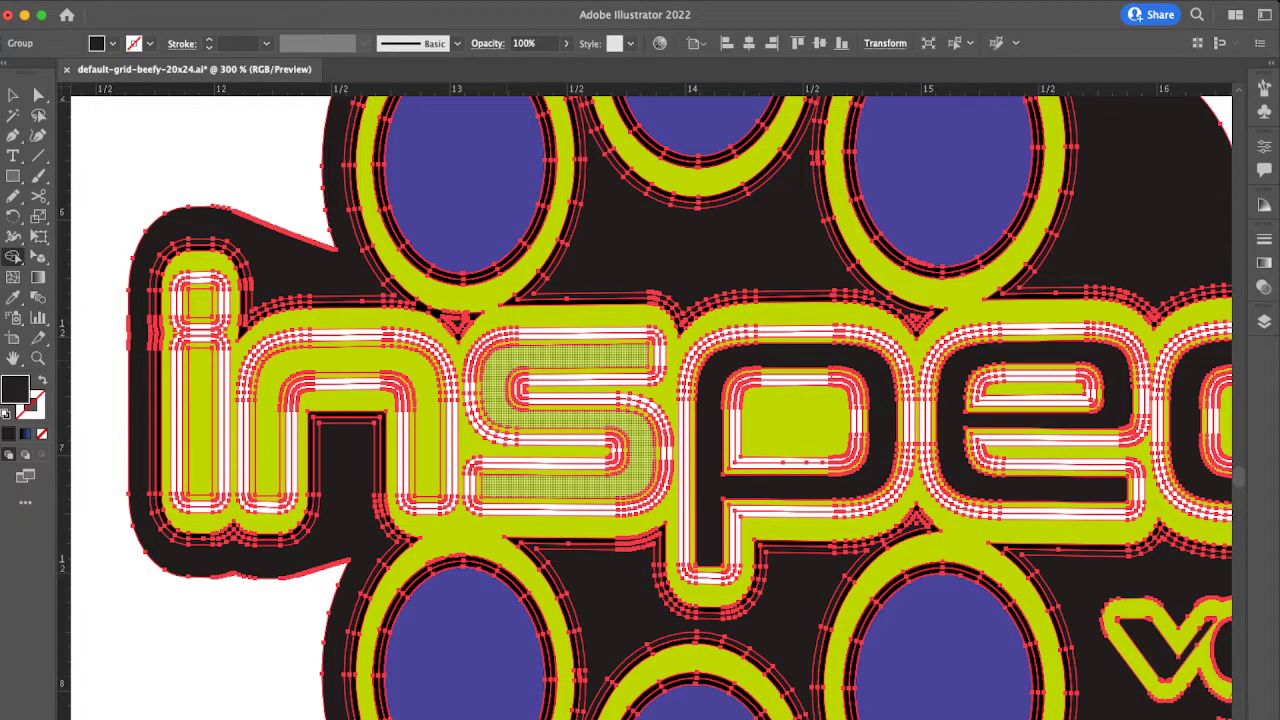
{"action": "left_click", "coordinate": [507, 418]}
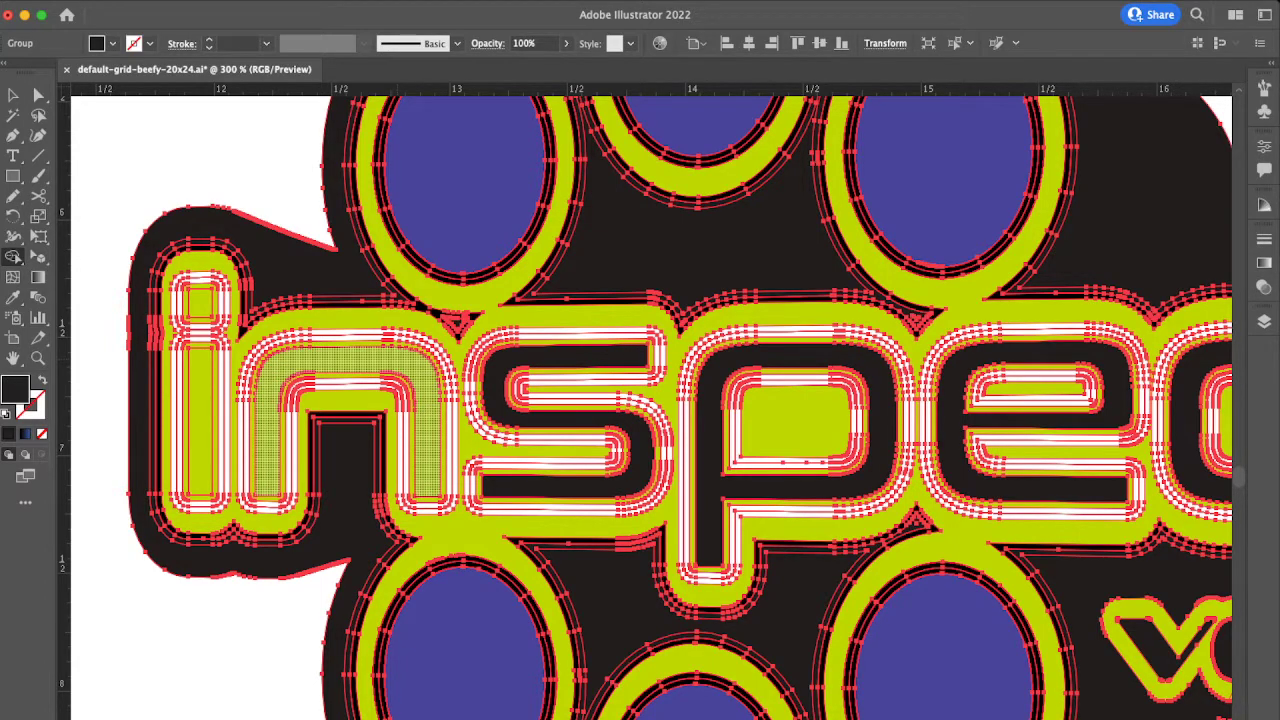
{"action": "left_click", "coordinate": [427, 485]}
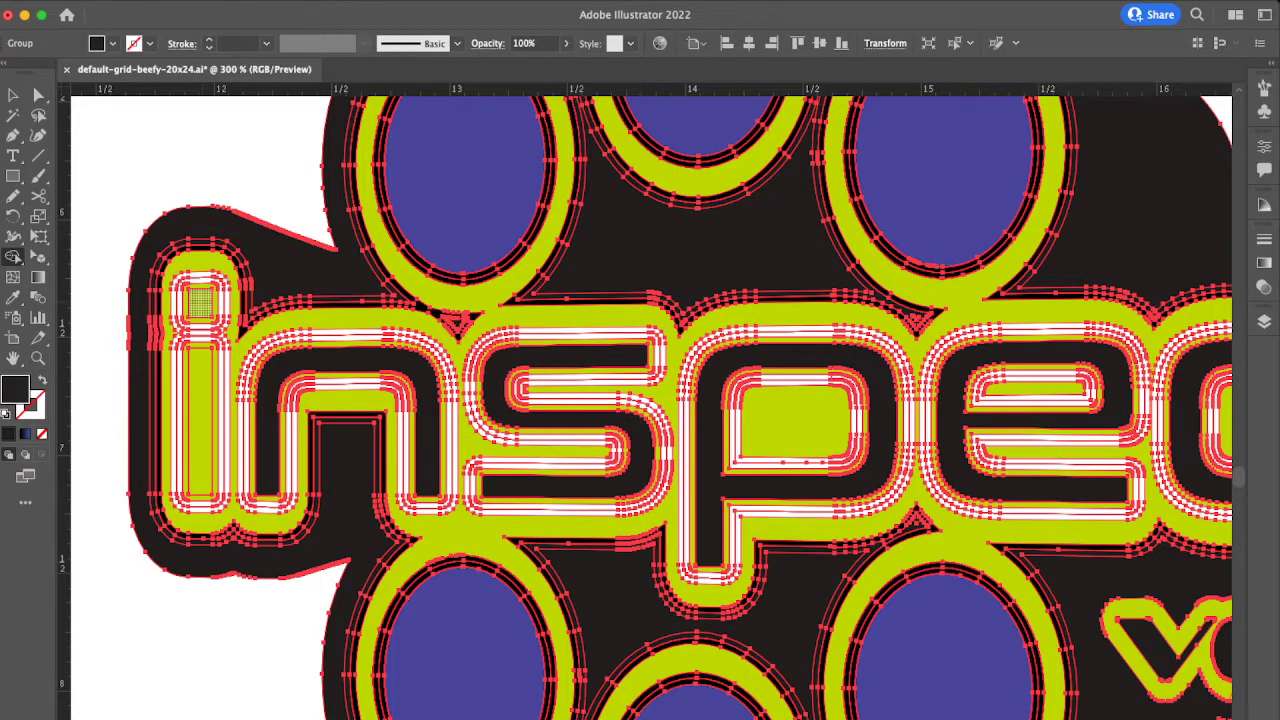
{"action": "left_click", "coordinate": [200, 303]}
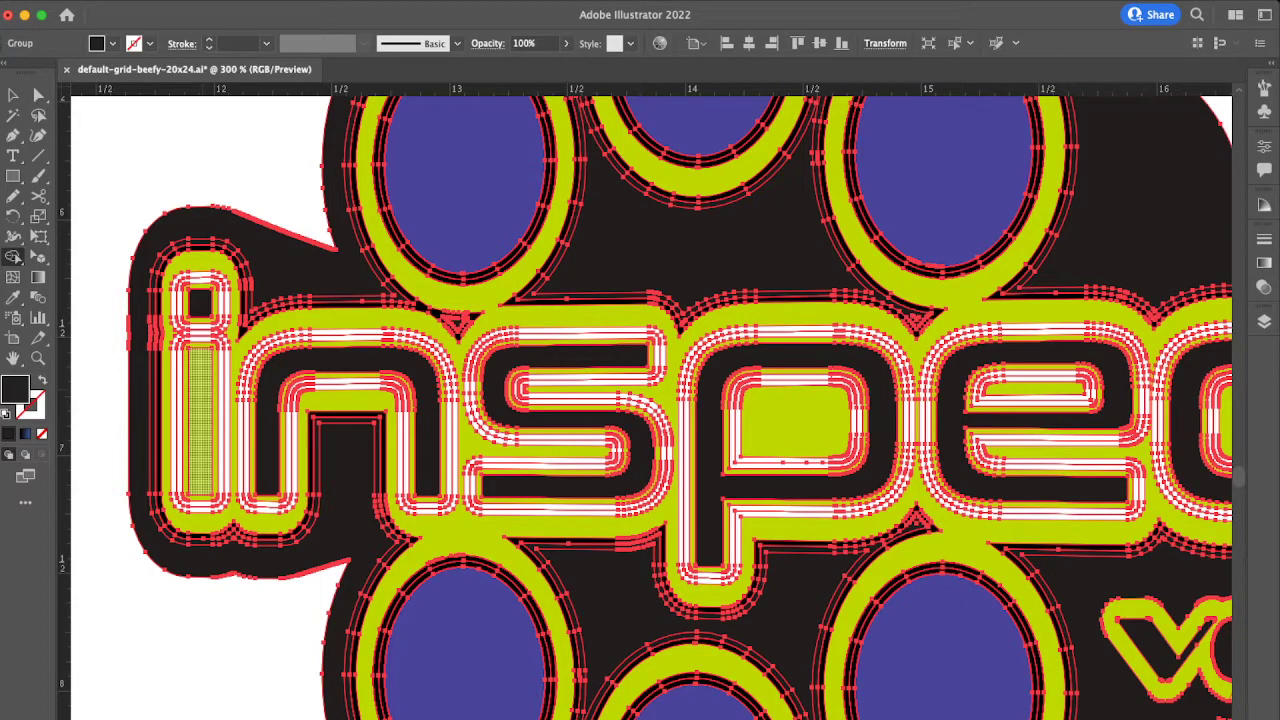
{"action": "left_click", "coordinate": [200, 421]}
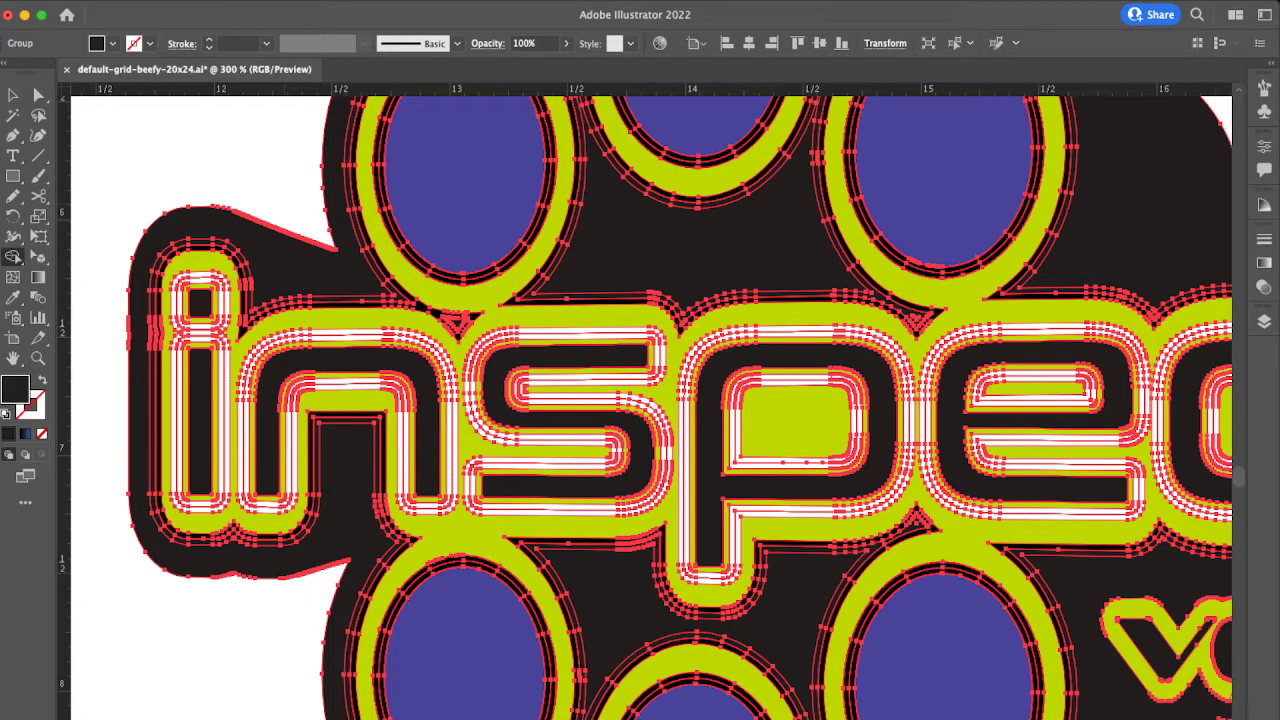
{"action": "key", "text": "super+minus"}
{"action": "key", "text": "super+minus"}
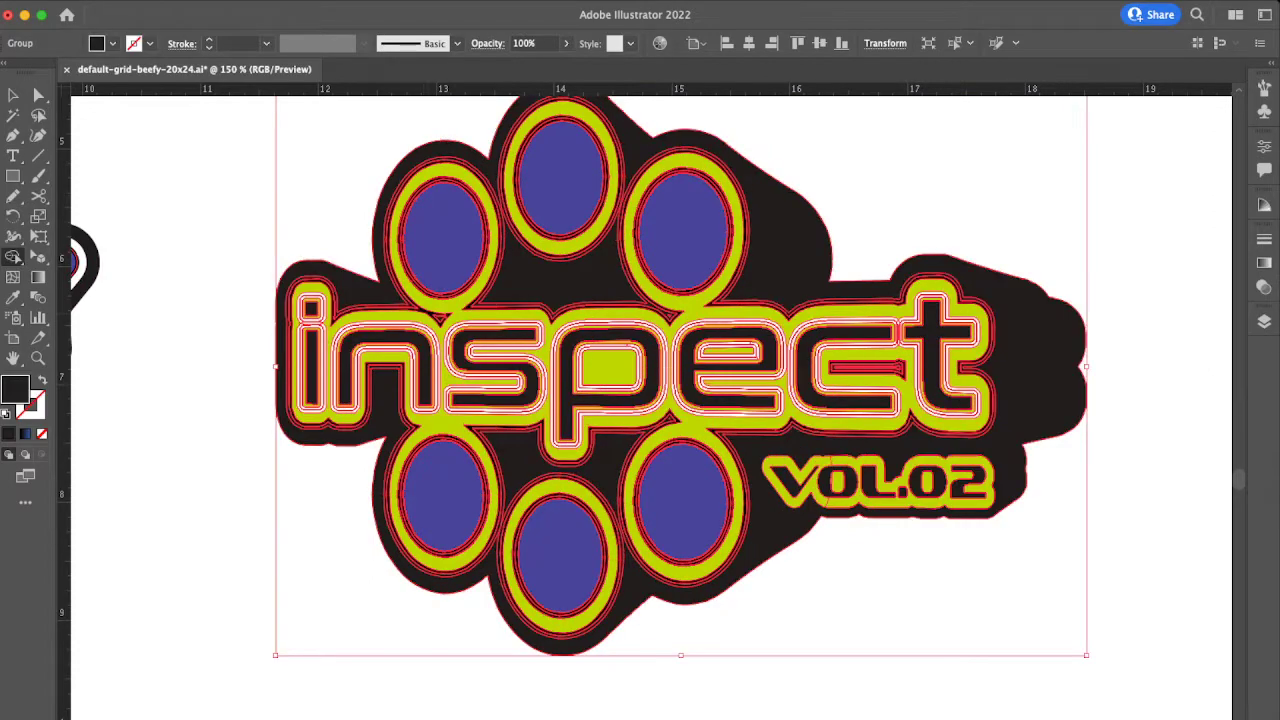
{"action": "key", "text": "v"}
{"action": "key", "text": "super+minus"}
{"action": "key", "text": "super+minus"}
{"action": "key", "text": "super+shift+a"}
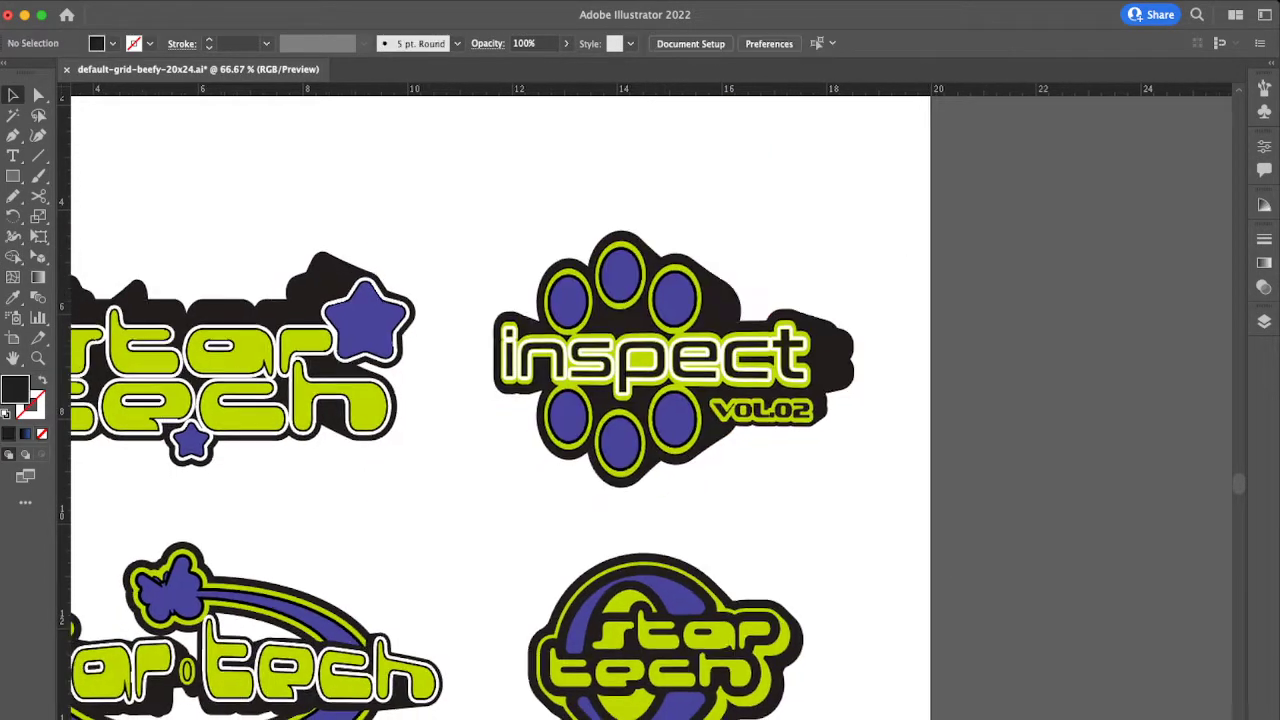
Step: Examine the yellow-green and purple artboard with its charcoal "inspect" lettering against the other colorway artboards
{"action": "scroll", "coordinate": [880, 340], "scroll_direction": "down", "scroll_amount": 6}
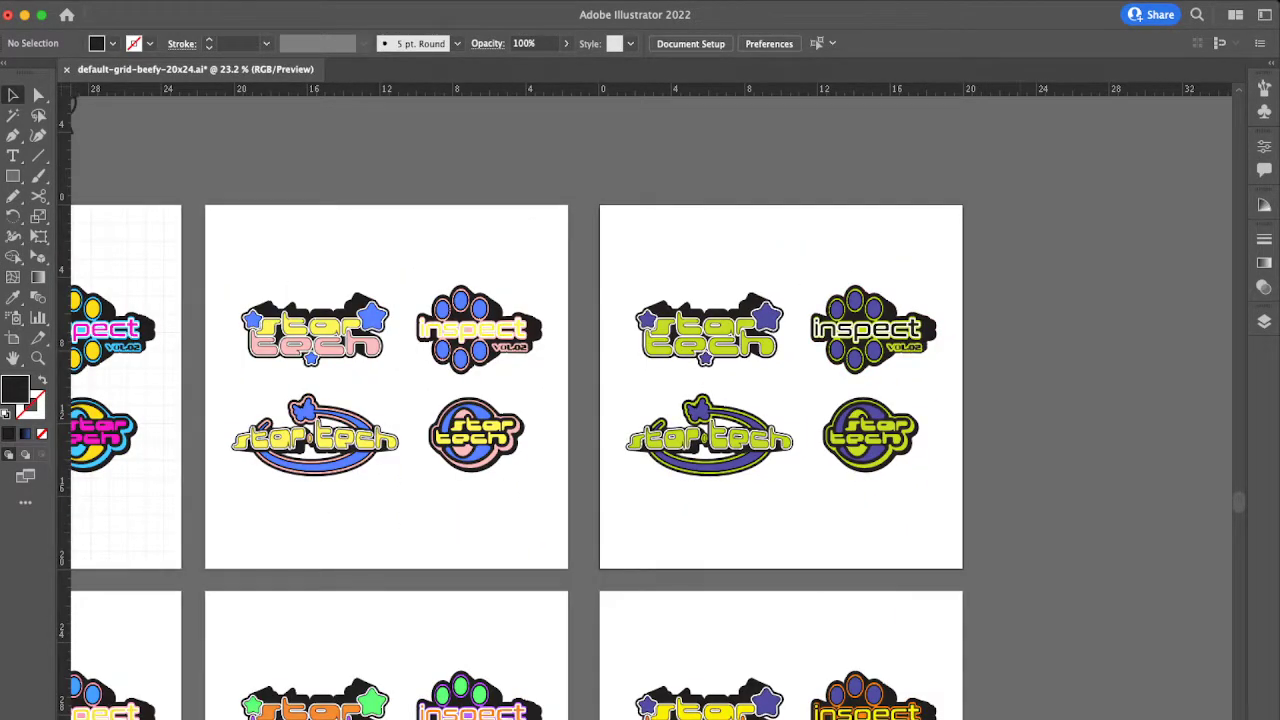
{"action": "scroll", "coordinate": [1020, 305], "scroll_direction": "up", "scroll_amount": 3}
{"action": "scroll", "coordinate": [651, 408], "scroll_direction": "left", "scroll_amount": 3}
{"action": "scroll", "coordinate": [651, 408], "scroll_direction": "down", "scroll_amount": 2}
{"action": "key", "text": "super+minus"}
{"action": "key", "text": "super+minus"}
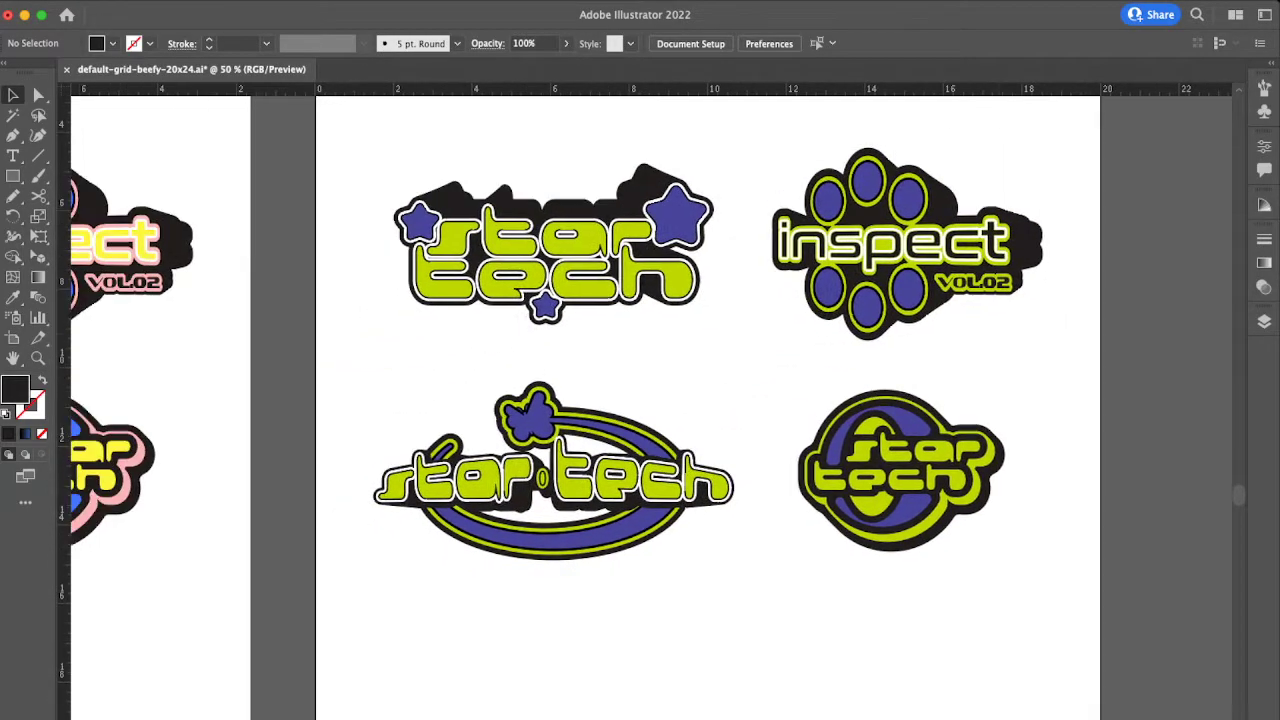
{"action": "scroll", "coordinate": [651, 408], "scroll_direction": "left", "scroll_amount": 4}
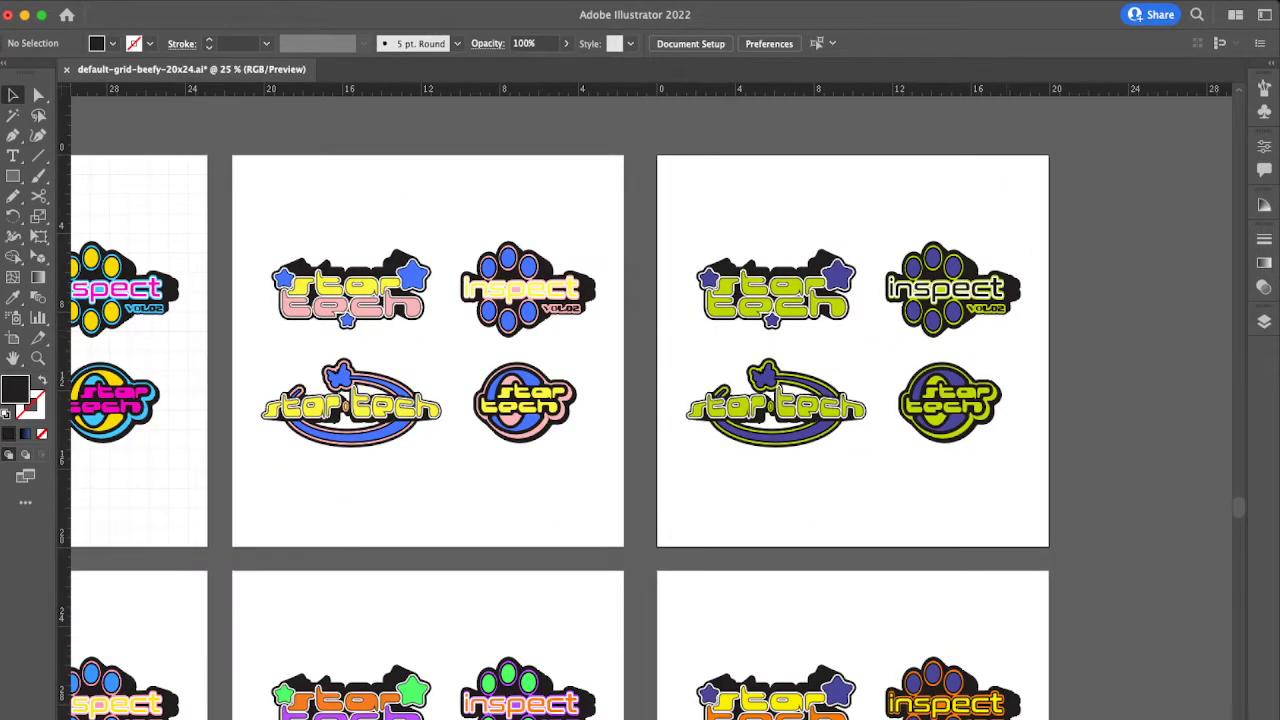
{"action": "scroll", "coordinate": [650, 400], "scroll_direction": "down", "scroll_amount": 2}
{"action": "scroll", "coordinate": [650, 400], "scroll_direction": "left", "scroll_amount": 5}
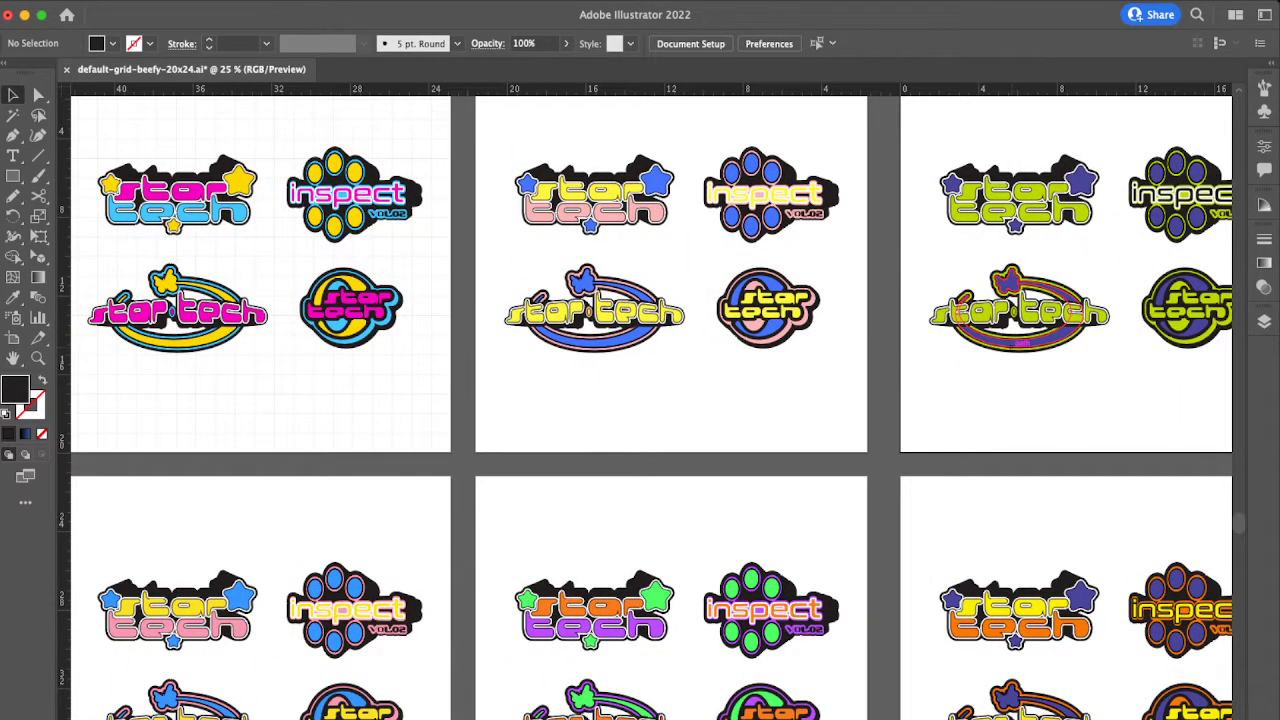
{"action": "scroll", "coordinate": [650, 400], "scroll_direction": "right", "scroll_amount": 2}
{"action": "scroll", "coordinate": [650, 400], "scroll_direction": "down", "scroll_amount": 1}
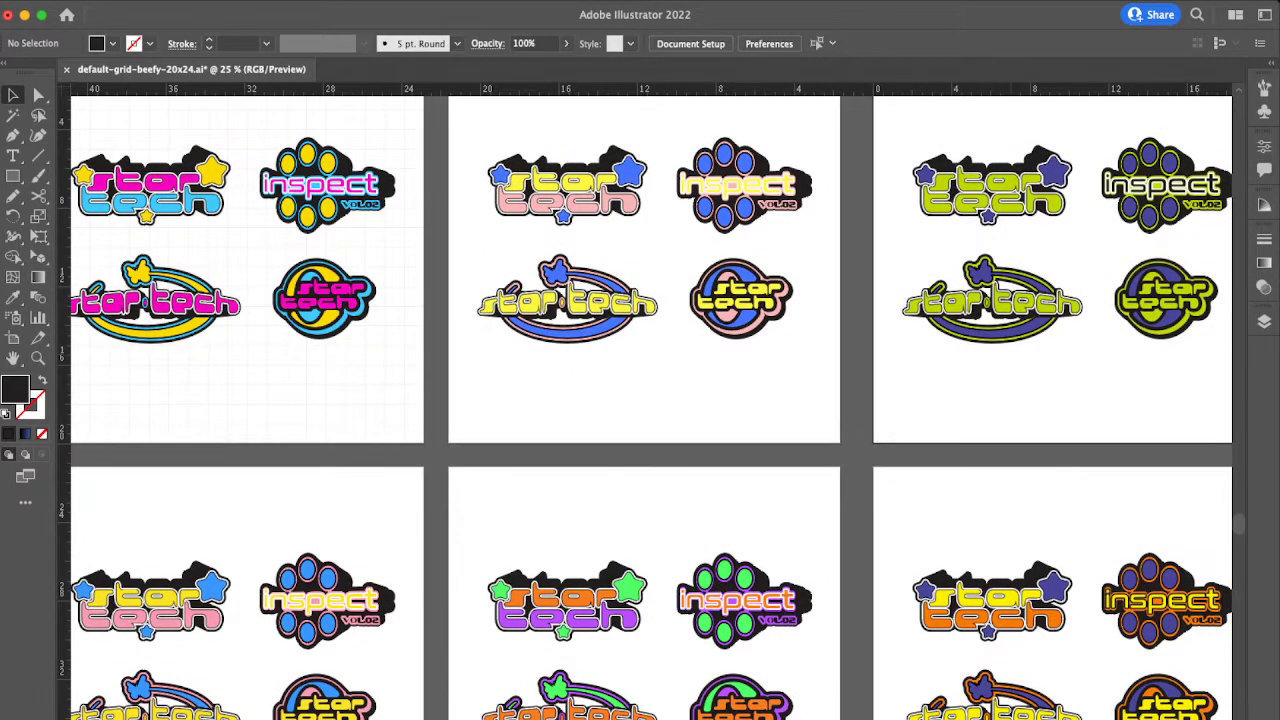
{"action": "key", "text": "super+0"}
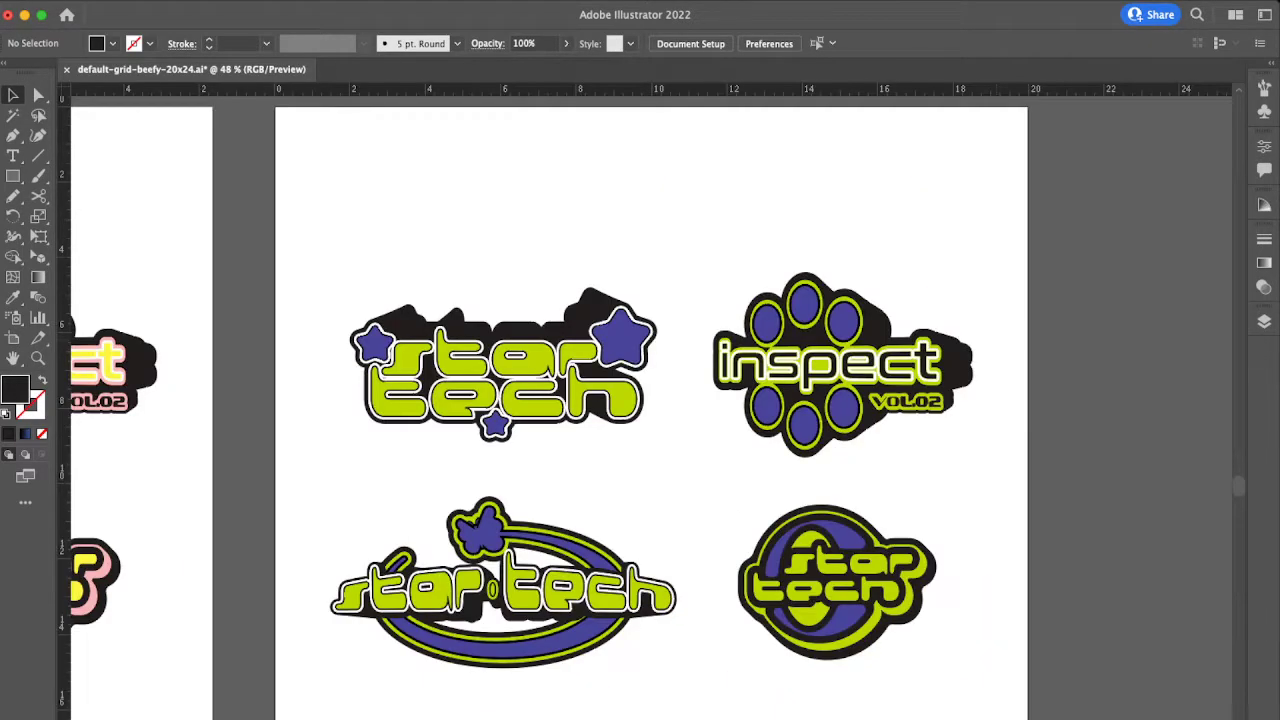
{"action": "scroll", "coordinate": [1004, 374], "scroll_direction": "down", "scroll_amount": 3}
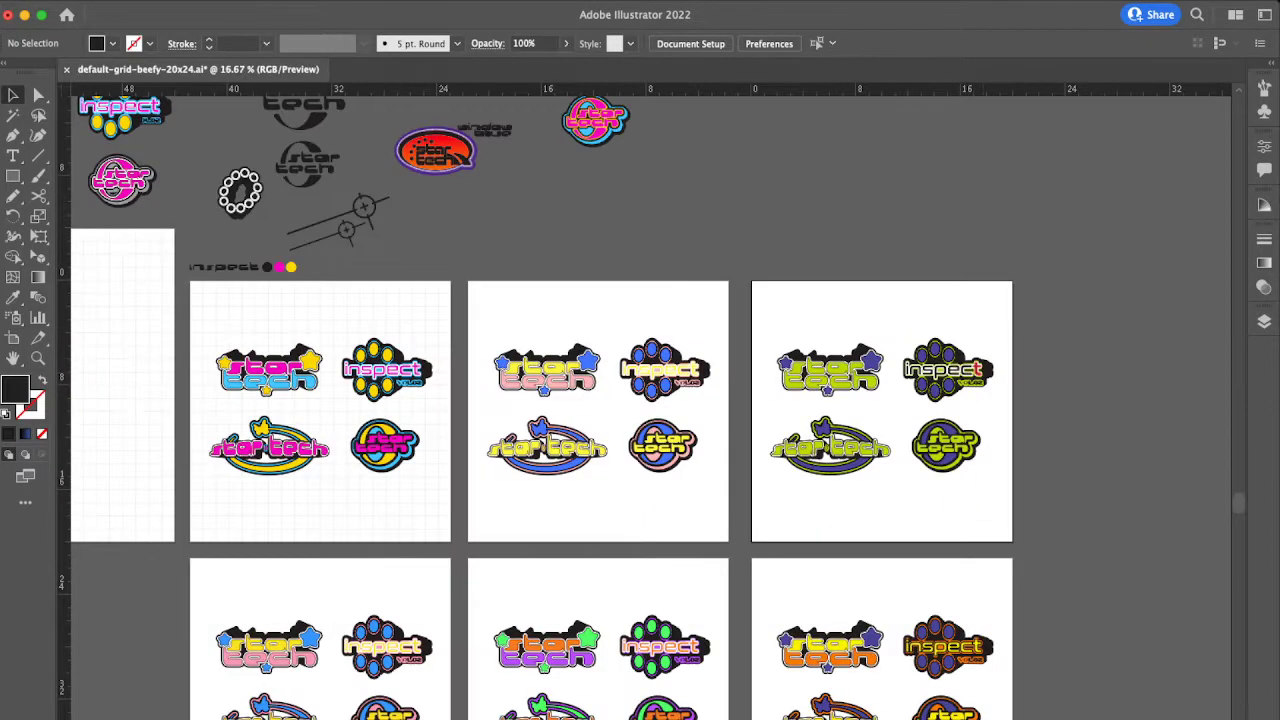
{"action": "scroll", "coordinate": [929, 414], "scroll_direction": "down", "scroll_amount": 1}
{"action": "scroll", "coordinate": [929, 414], "scroll_direction": "left", "scroll_amount": 3}
{"action": "scroll", "coordinate": [929, 414], "scroll_direction": "up", "scroll_amount": 2}
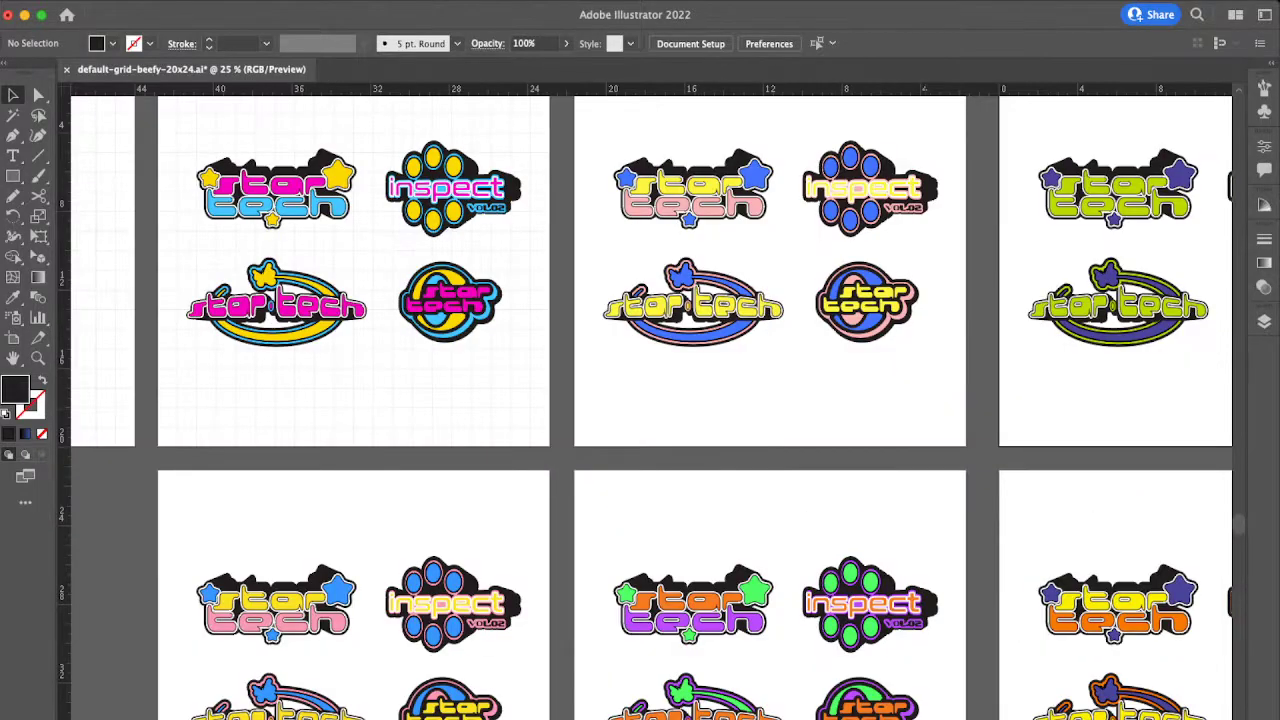
{"action": "scroll", "coordinate": [929, 414], "scroll_direction": "right", "scroll_amount": 2}
{"action": "scroll", "coordinate": [645, 400], "scroll_direction": "right", "scroll_amount": 2}
{"action": "scroll", "coordinate": [645, 400], "scroll_direction": "up", "scroll_amount": 1}
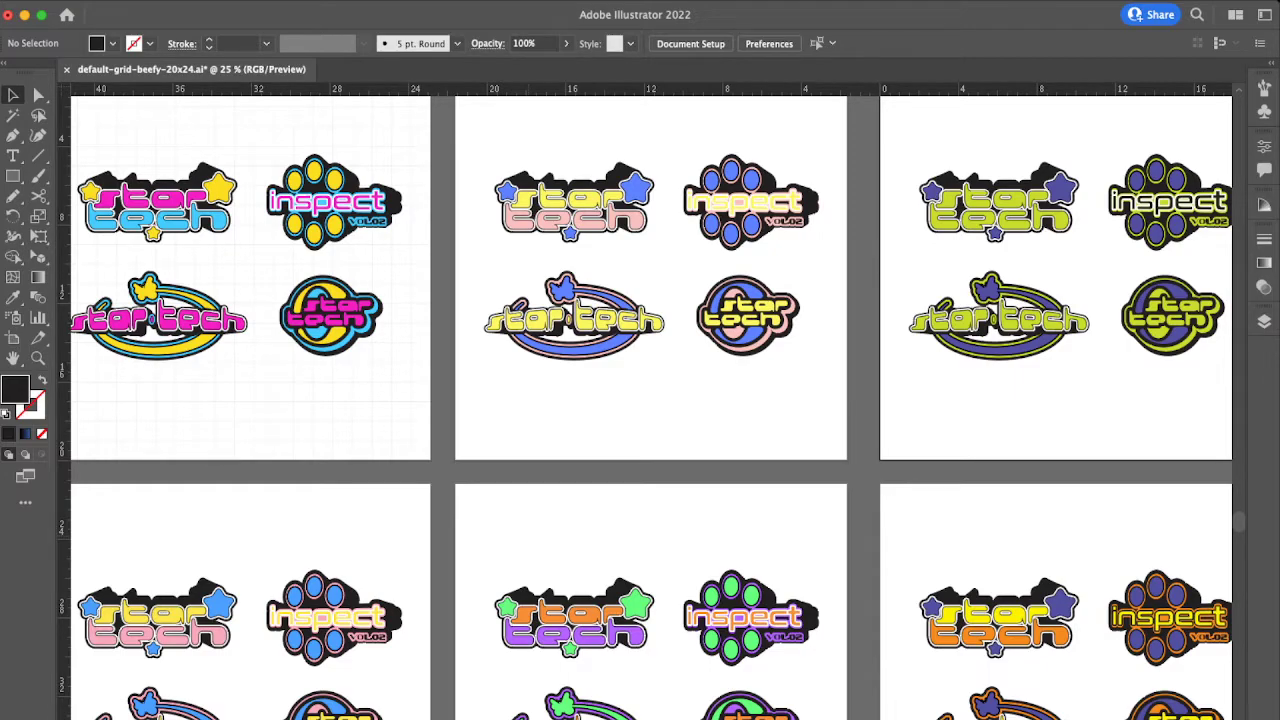
Step: Activate the yellow, pink and blue artboard and compare the colorways across both rows of artboards
{"action": "left_click", "coordinate": [752, 311]}
{"action": "key", "text": "super+shift+a"}
{"action": "scroll", "coordinate": [646, 400], "scroll_direction": "right", "scroll_amount": 1}
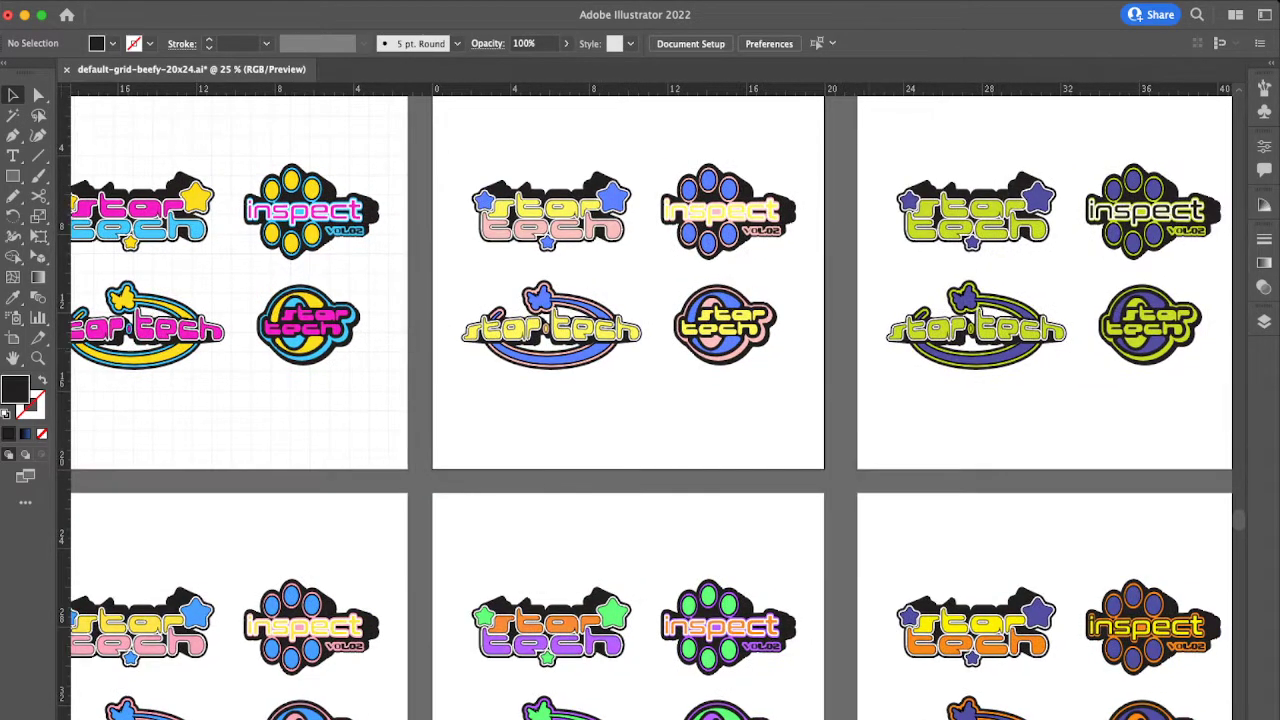
{"action": "scroll", "coordinate": [646, 401], "scroll_direction": "down", "scroll_amount": 1}
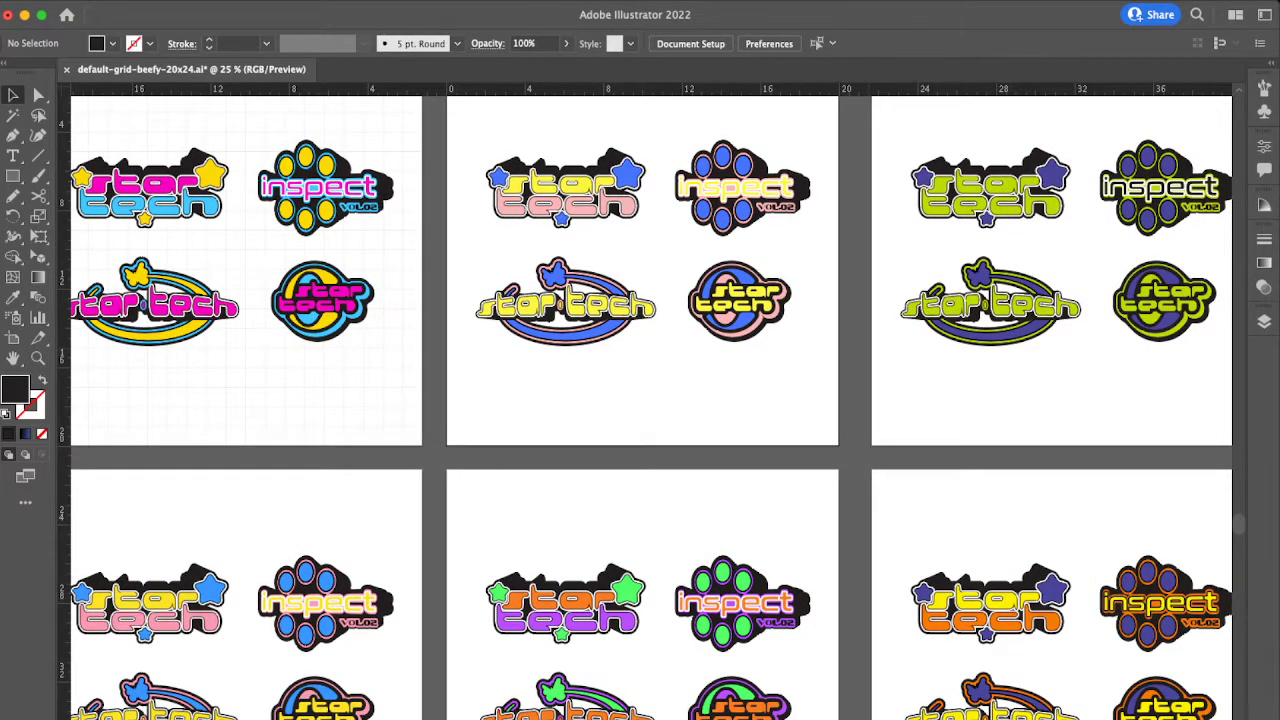
{"action": "scroll", "coordinate": [646, 401], "scroll_direction": "left", "scroll_amount": 1}
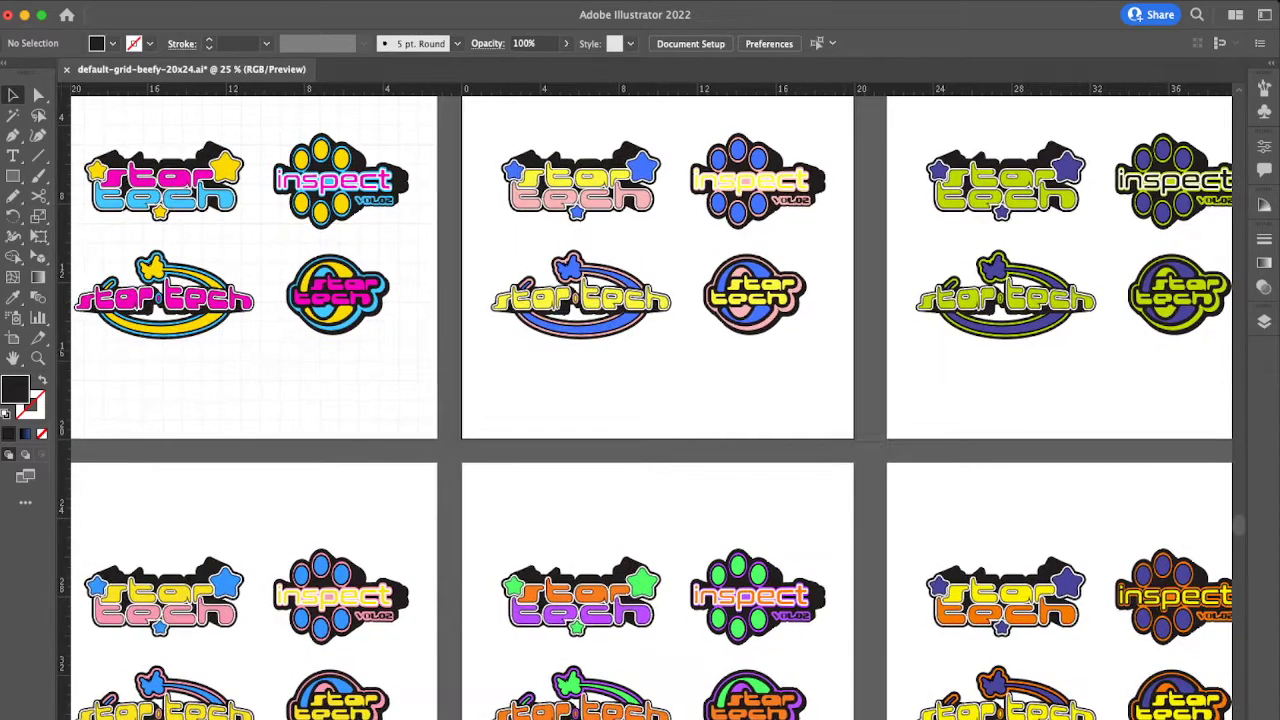
{"action": "scroll", "coordinate": [646, 401], "scroll_direction": "up", "scroll_amount": 1}
{"action": "scroll", "coordinate": [646, 401], "scroll_direction": "left", "scroll_amount": 1}
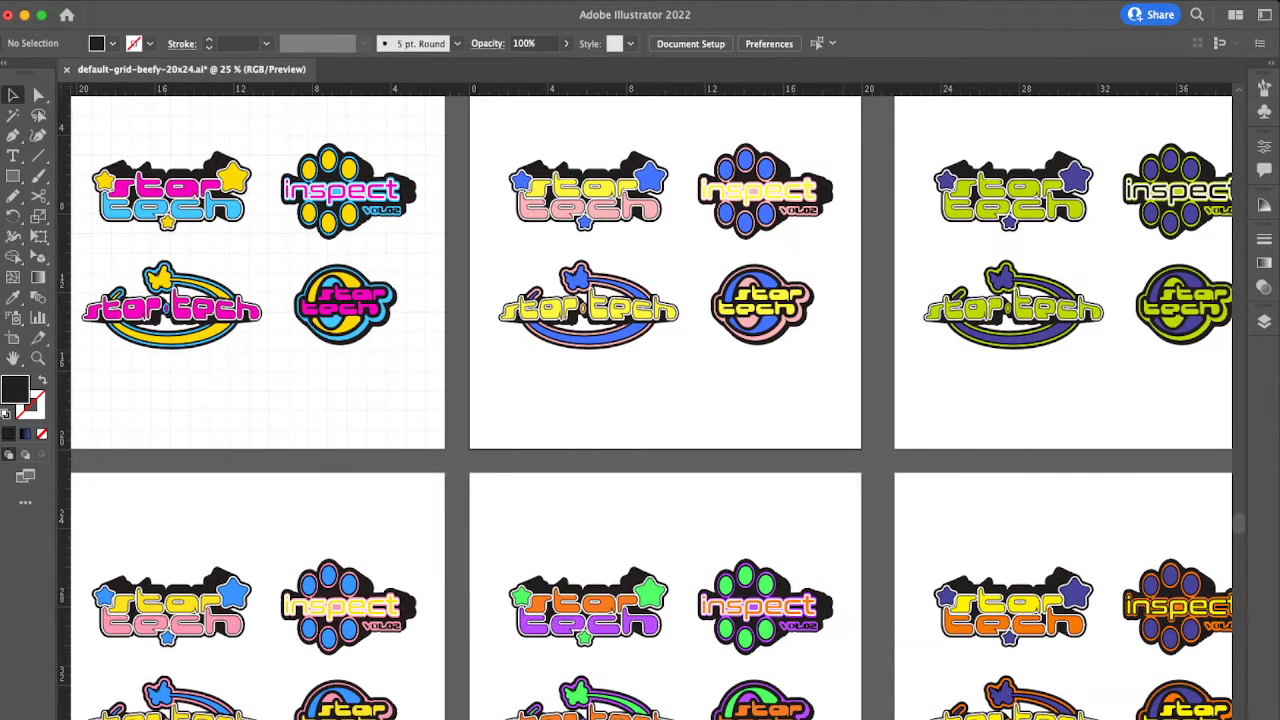
{"action": "scroll", "coordinate": [646, 401], "scroll_direction": "down", "scroll_amount": 1}
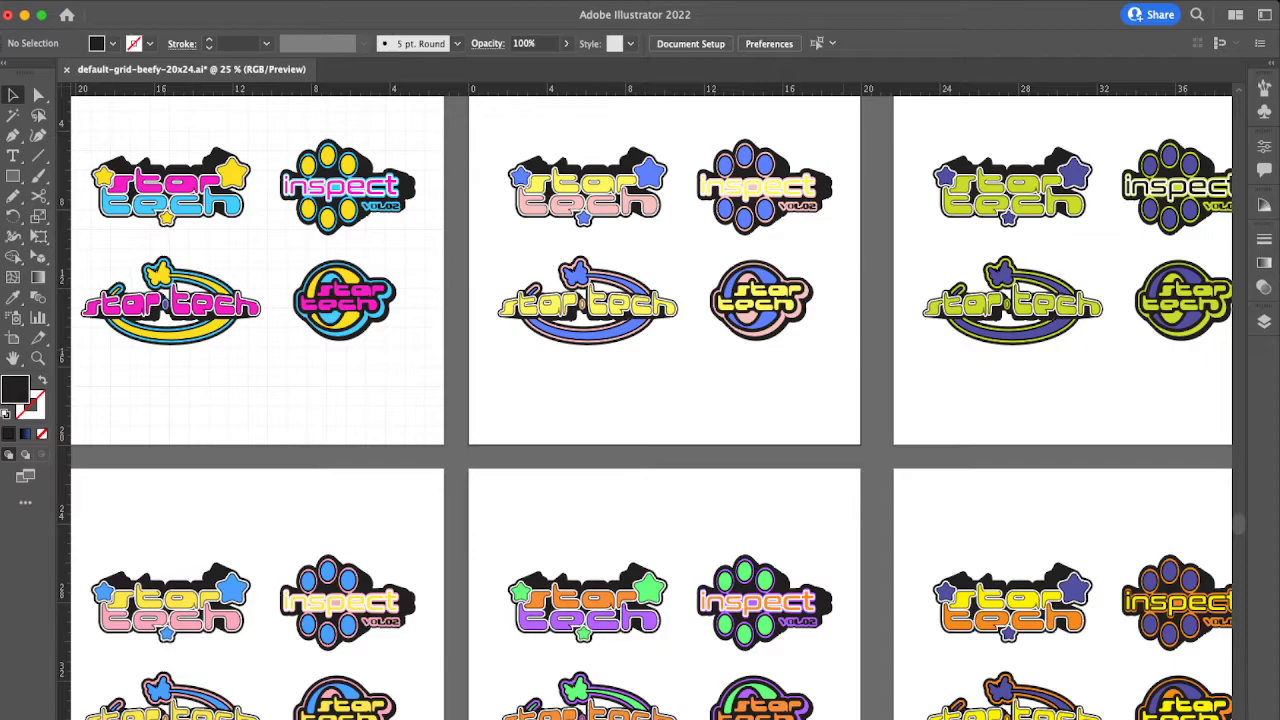
{"action": "scroll", "coordinate": [628, 316], "scroll_direction": "up", "scroll_amount": 2}
{"action": "scroll", "coordinate": [628, 316], "scroll_direction": "left", "scroll_amount": 3}
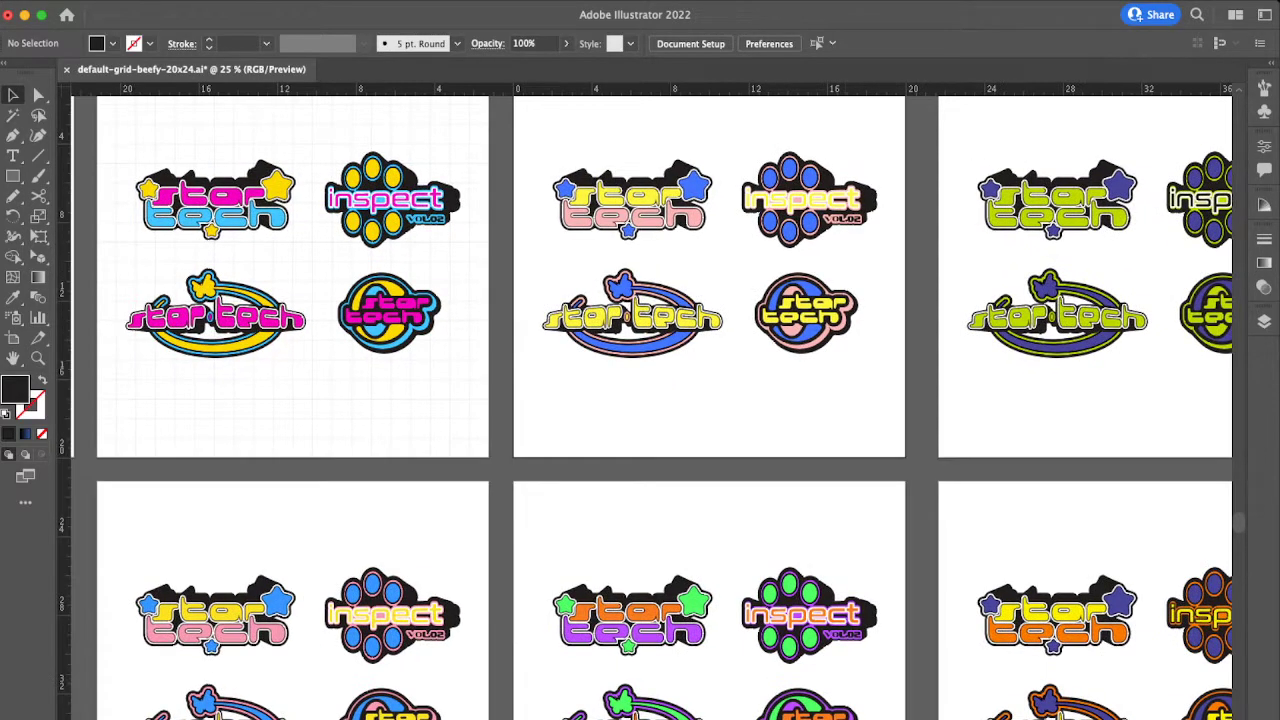
{"action": "scroll", "coordinate": [646, 401], "scroll_direction": "right", "scroll_amount": 1}
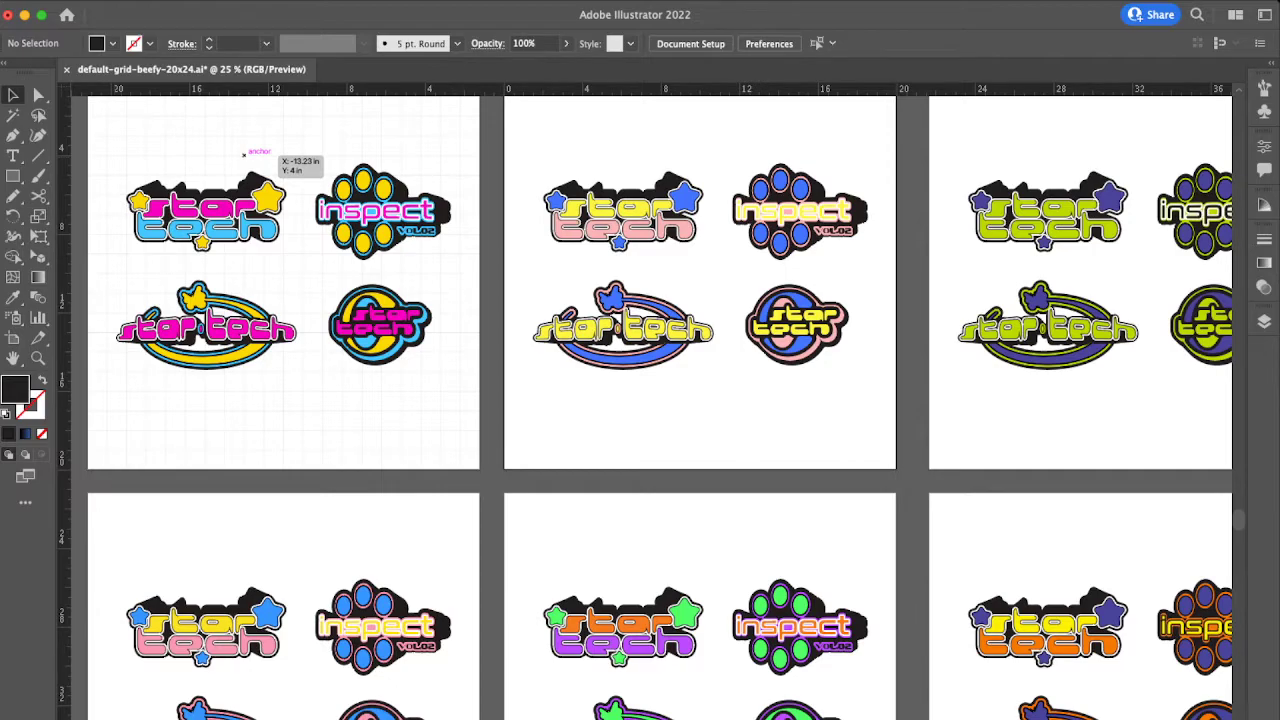
{"action": "scroll", "coordinate": [245, 154], "scroll_direction": "down", "scroll_amount": 2}
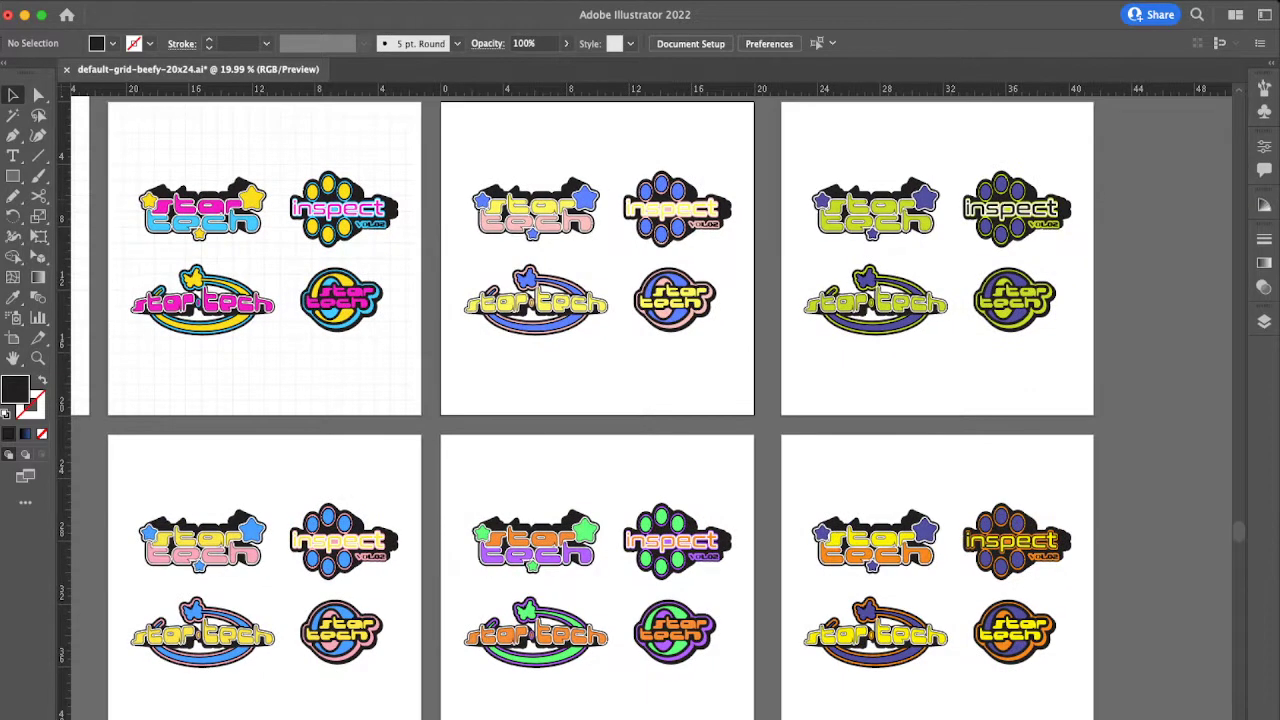
Step: Draw a charcoal circle about 2 in wide above the Star Tech logo on the yellow, pink and blue artboard
{"action": "key", "text": "l"}
{"action": "scroll", "coordinate": [452, 250], "scroll_direction": "up", "scroll_amount": 3}
{"action": "scroll", "coordinate": [452, 250], "scroll_direction": "left", "scroll_amount": 3}
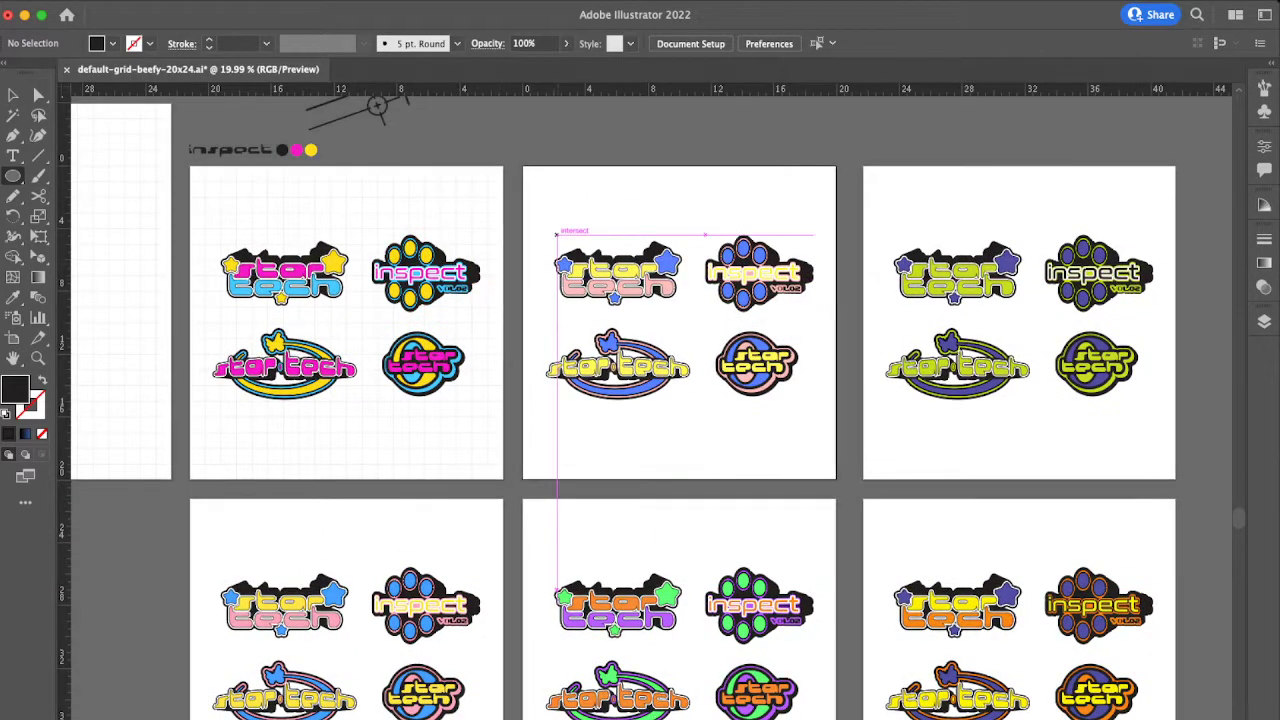
{"action": "left_click_drag", "start_coordinate": [533, 177], "coordinate": [578, 221]}
{"action": "key", "text": "v"}
{"action": "left_click", "coordinate": [602, 222]}
{"action": "left_click_drag", "start_coordinate": [562, 178], "coordinate": [584, 220]}
{"action": "scroll", "coordinate": [571, 186], "scroll_direction": "up", "scroll_amount": 2}
{"action": "left_click", "coordinate": [604, 246]}
Step: Add the number 1, enlarge it inside the charcoal circle and color it white sampled from the blue star's outline
{"action": "key", "text": "t"}
{"action": "left_click", "coordinate": [639, 213]}
{"action": "scroll", "coordinate": [647, 216], "scroll_direction": "up", "scroll_amount": 2}
{"action": "type", "text": "1"}
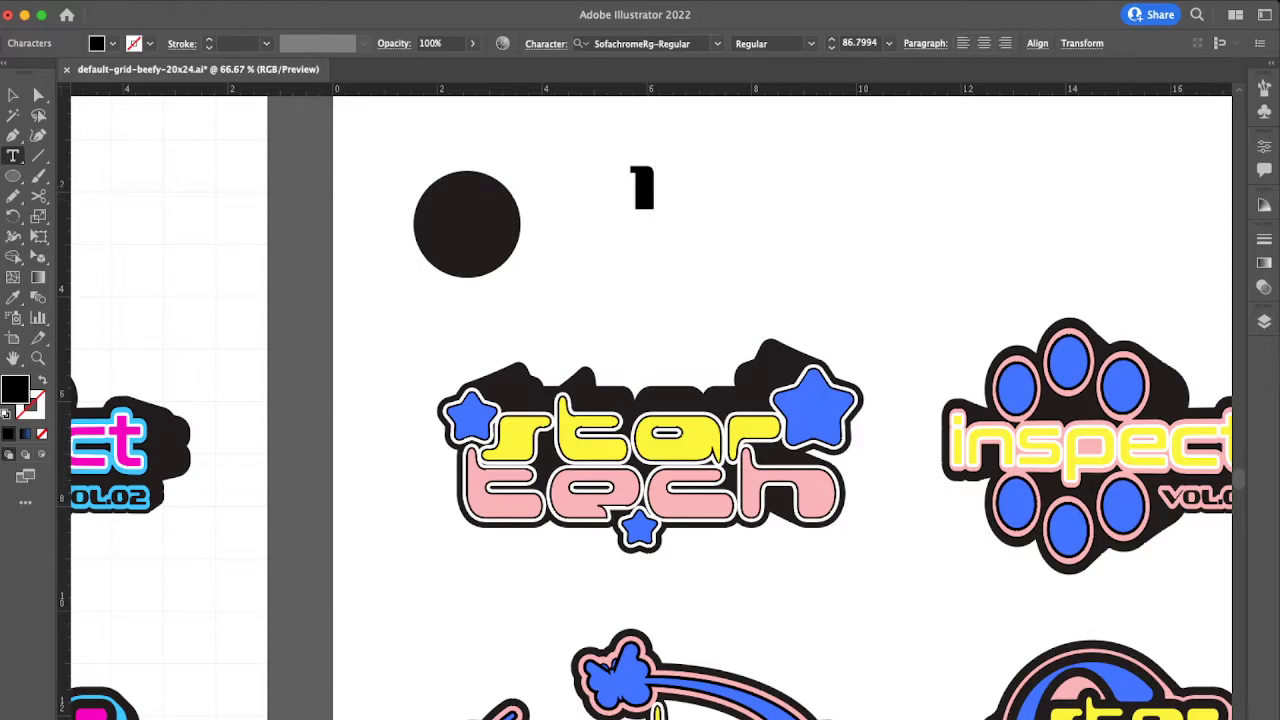
{"action": "key", "text": "Escape"}
{"action": "left_click_drag", "start_coordinate": [643, 190], "coordinate": [506, 222]}
{"action": "key", "text": "i"}
{"action": "left_click", "coordinate": [473, 391]}
{"action": "key", "text": "v"}
{"action": "scroll", "coordinate": [471, 222], "scroll_direction": "up", "scroll_amount": 2}
{"action": "key", "text": "super+shift+a"}
{"action": "key", "text": "super+minus"}
{"action": "key", "text": "super+minus"}
{"action": "key", "text": "super+minus"}
{"action": "key", "text": "super+minus"}
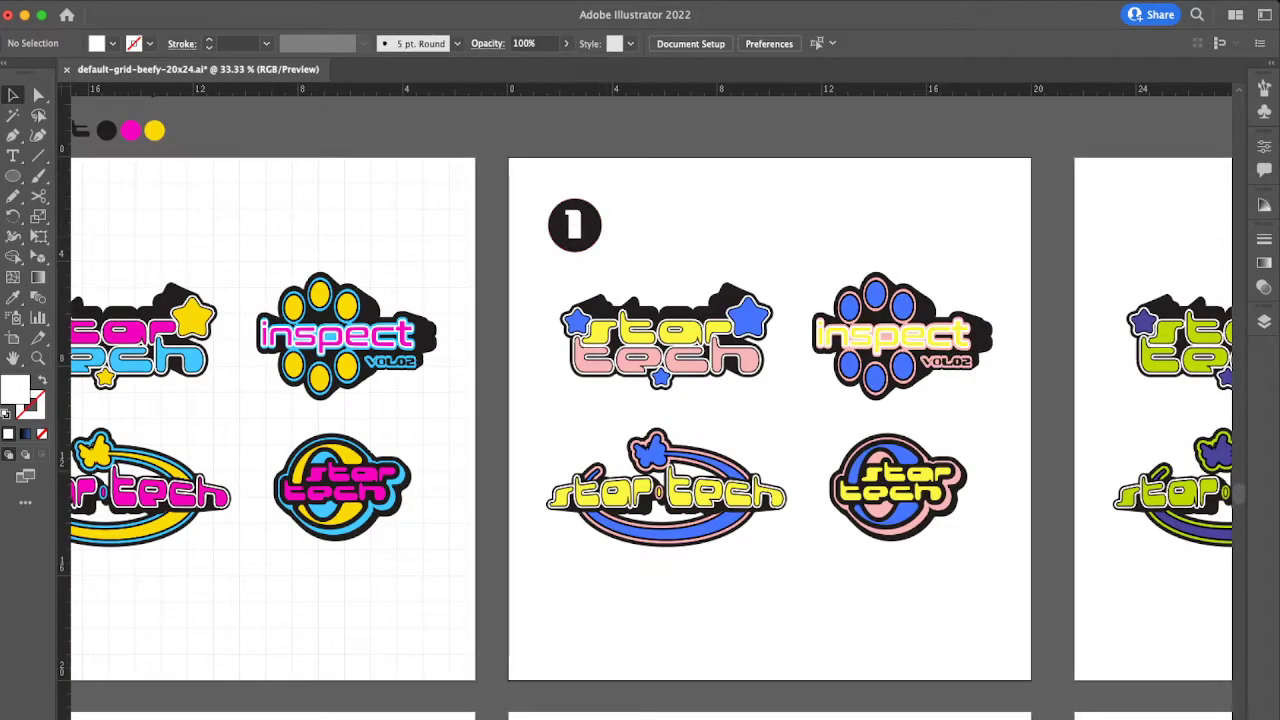
Step: Change the circle's label to ".1" and recenter it inside the charcoal circle
{"action": "key", "text": "t"}
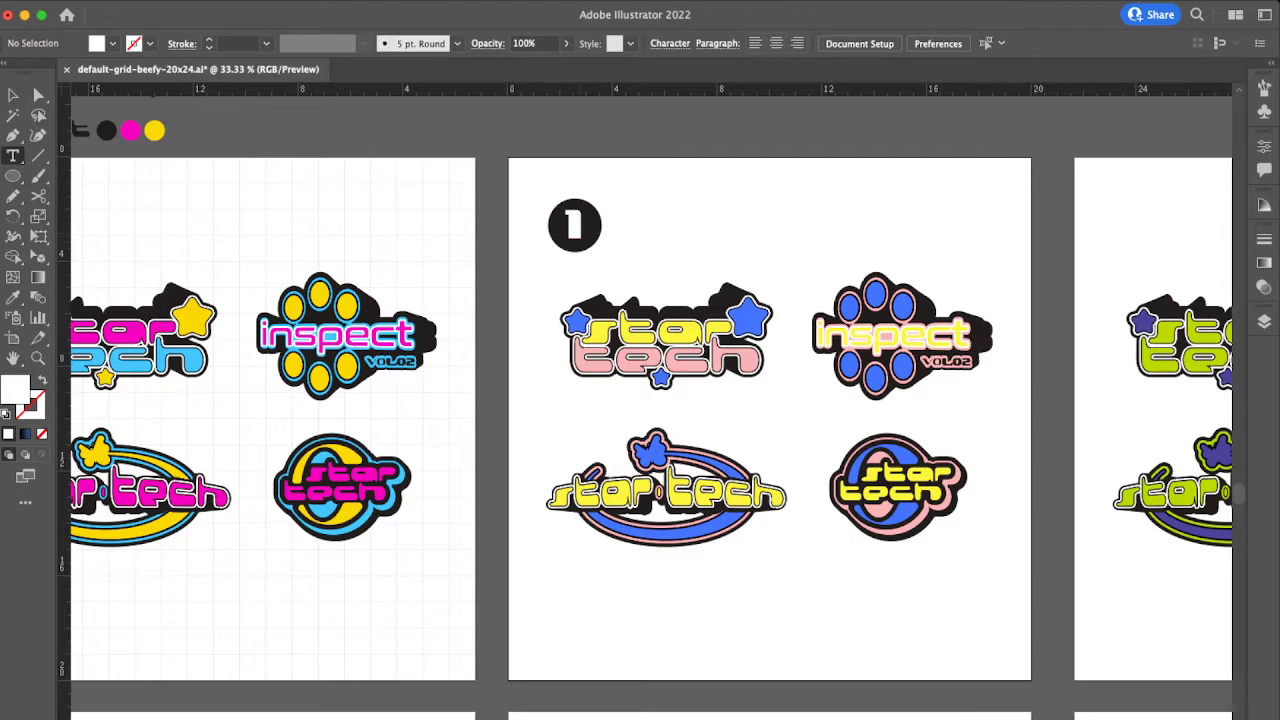
{"action": "left_click", "coordinate": [597, 222]}
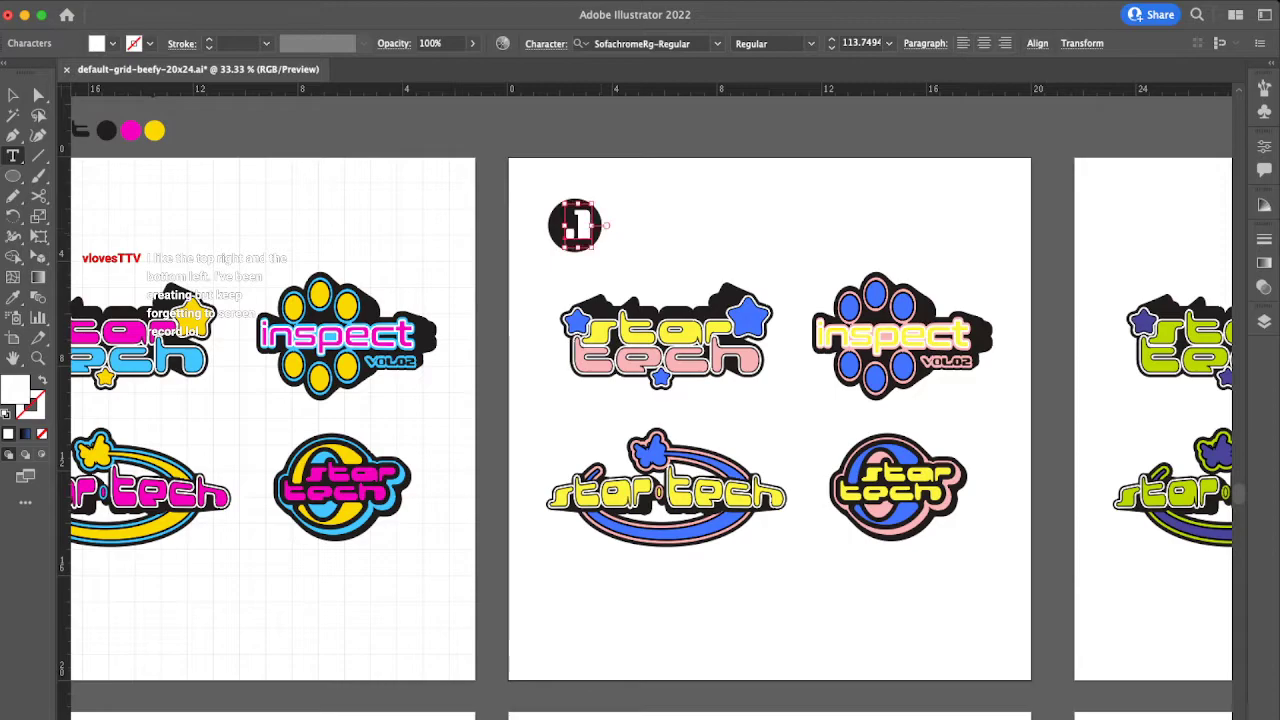
{"action": "key", "text": "Escape"}
{"action": "key", "text": "super+equal"}
{"action": "key", "text": "super+equal"}
{"action": "key", "text": "super+equal"}
{"action": "key", "text": "super+equal"}
{"action": "left_click_drag", "start_coordinate": [616, 232], "coordinate": [600, 232]}
{"action": "left_click", "coordinate": [730, 300]}
{"action": "key", "text": "super+minus"}
{"action": "key", "text": "super+minus"}
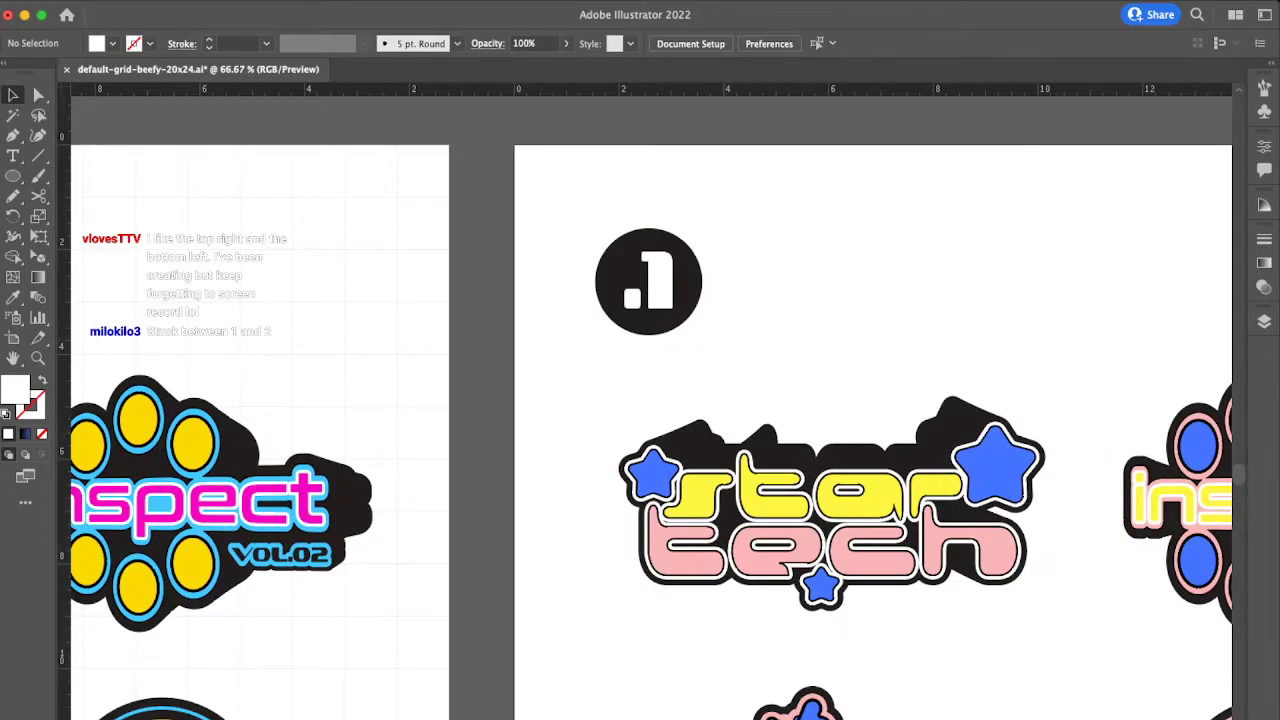
Step: Examine the overall layout of the colorway artboards with the numbered badge in place
{"action": "key", "text": "super+minus"}
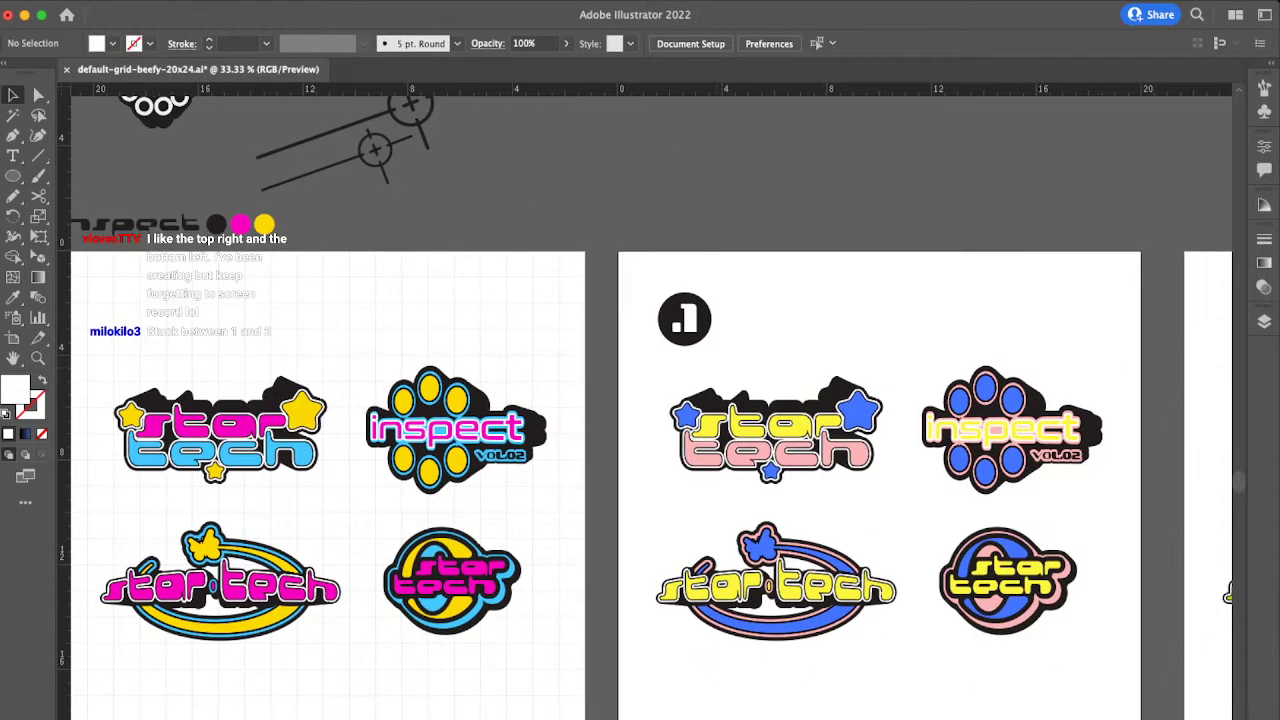
{"action": "scroll", "coordinate": [650, 400], "scroll_direction": "down", "scroll_amount": 2}
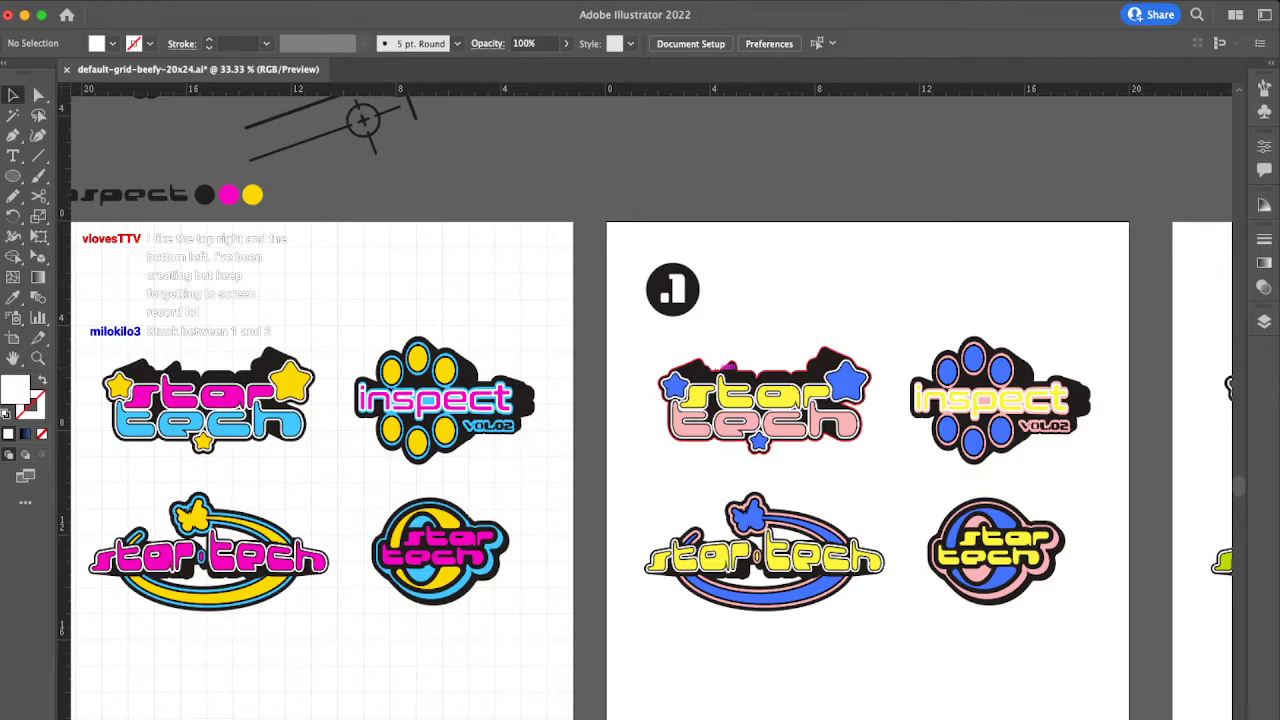
{"action": "key", "text": "super+minus"}
{"action": "key", "text": "super+minus"}
{"action": "scroll", "coordinate": [650, 400], "scroll_direction": "down", "scroll_amount": 2}
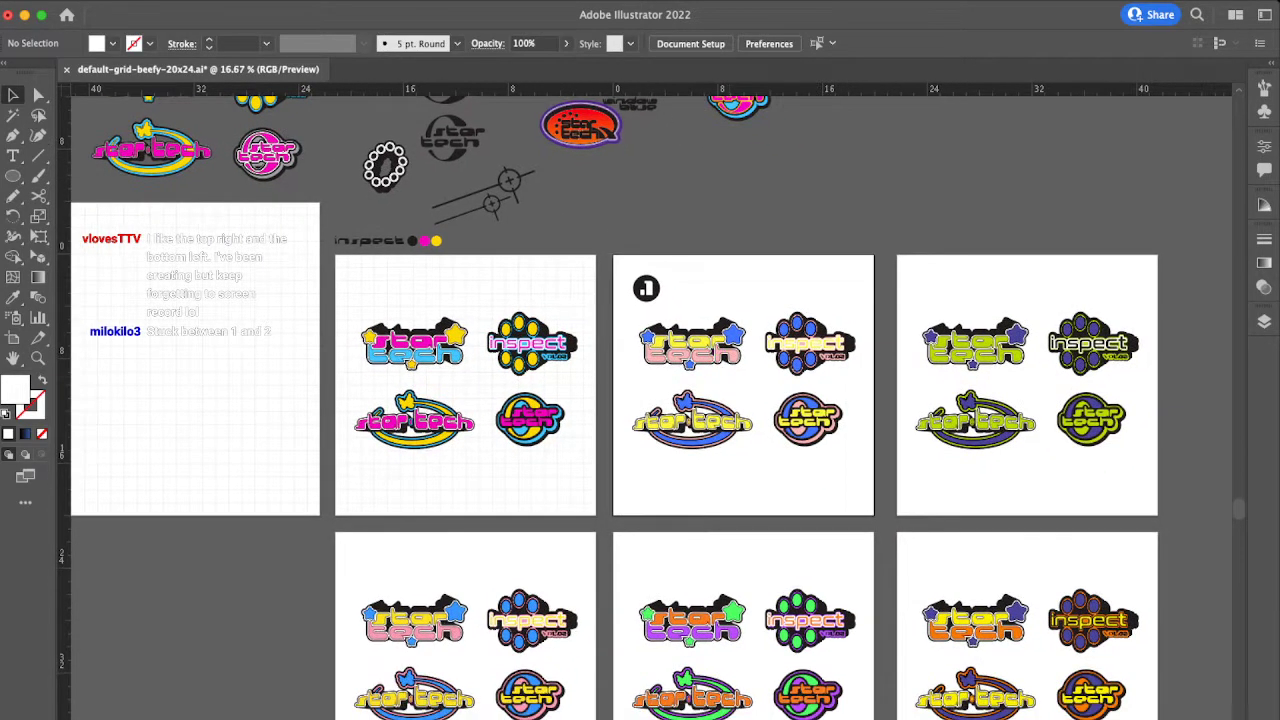
{"action": "scroll", "coordinate": [768, 378], "scroll_direction": "right", "scroll_amount": 2}
{"action": "scroll", "coordinate": [768, 378], "scroll_direction": "up", "scroll_amount": 2}
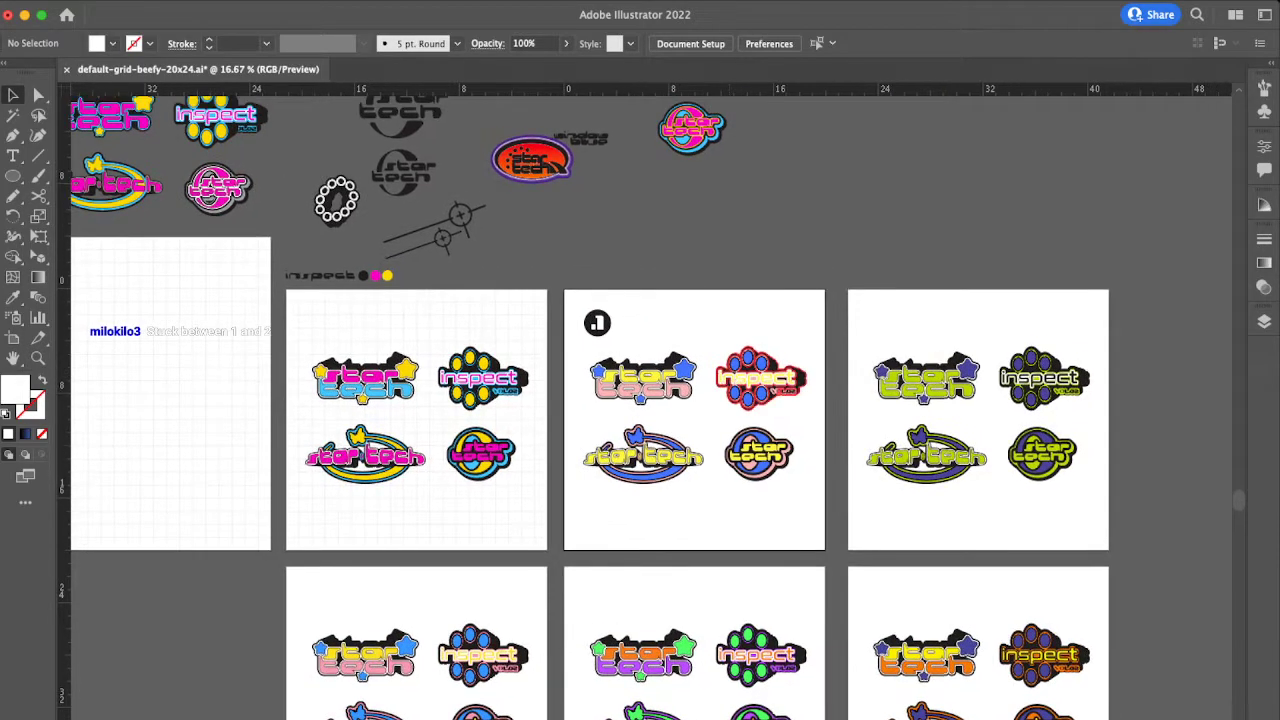
{"action": "scroll", "coordinate": [650, 400], "scroll_direction": "up", "scroll_amount": 1}
{"action": "scroll", "coordinate": [650, 400], "scroll_direction": "right", "scroll_amount": 1}
{"action": "scroll", "coordinate": [650, 400], "scroll_direction": "down", "scroll_amount": 1}
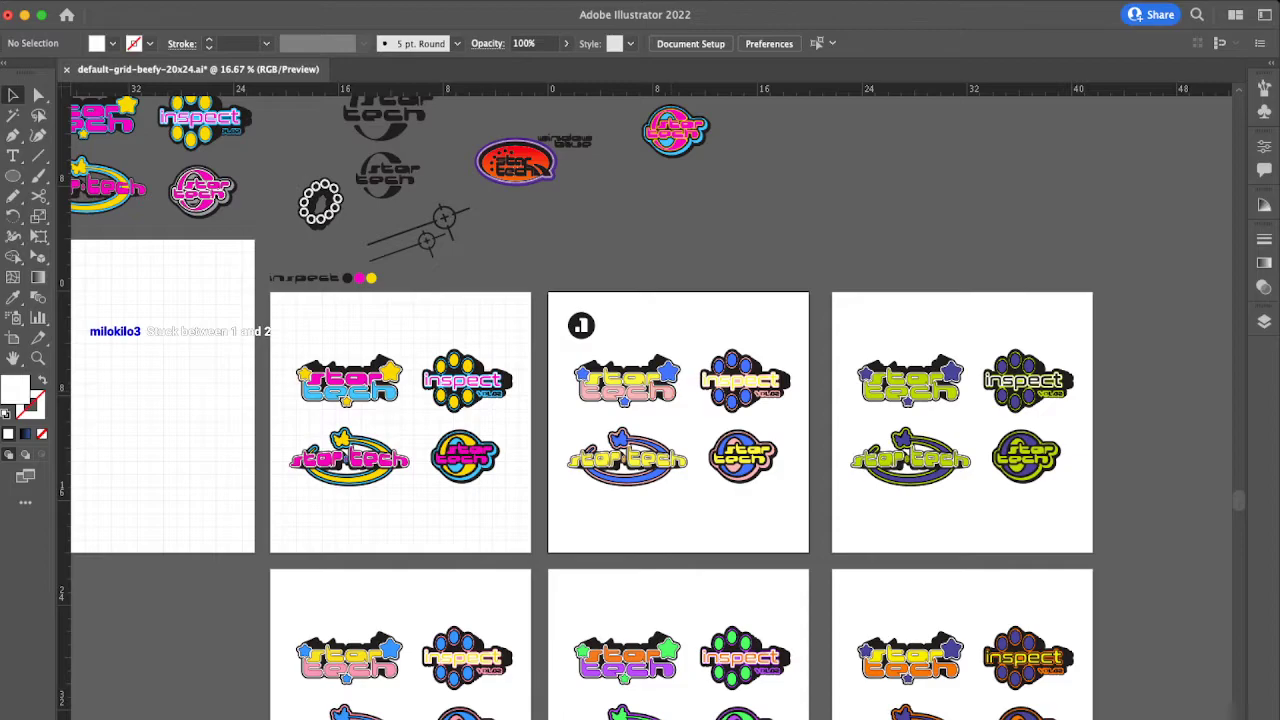
{"action": "scroll", "coordinate": [650, 400], "scroll_direction": "down", "scroll_amount": 4}
{"action": "scroll", "coordinate": [650, 400], "scroll_direction": "right", "scroll_amount": 2}
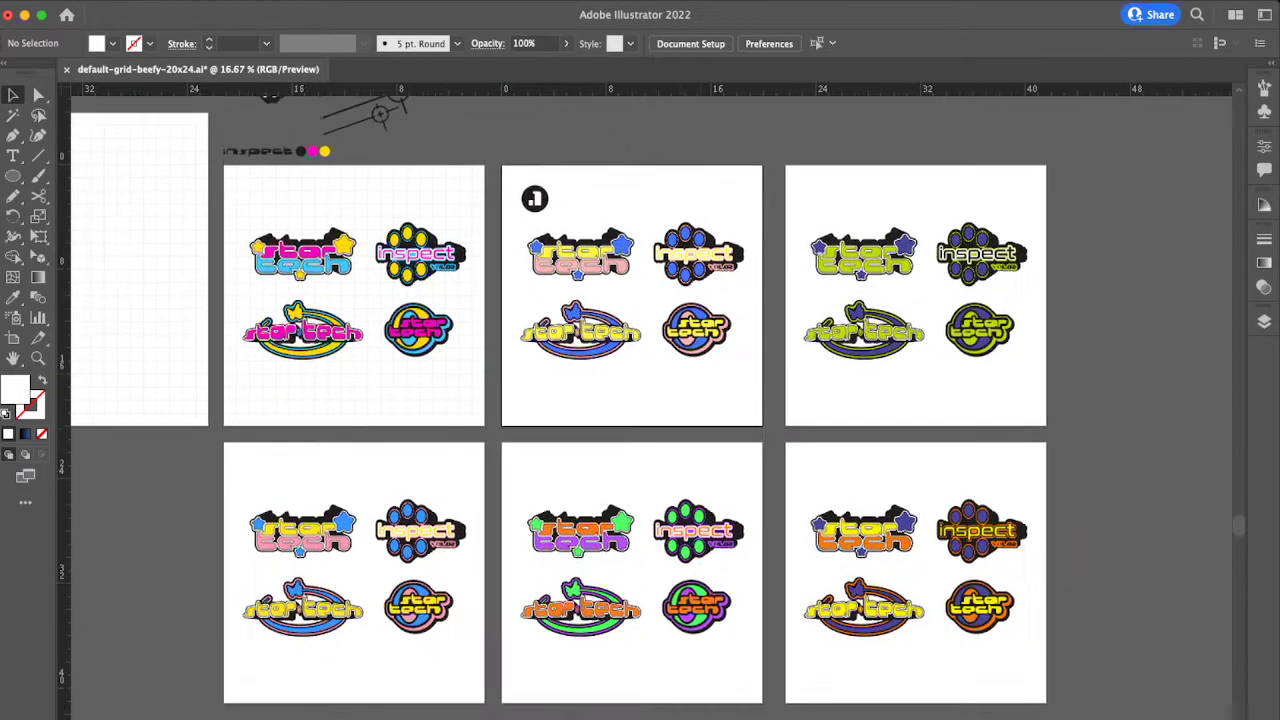
{"action": "scroll", "coordinate": [650, 400], "scroll_direction": "down", "scroll_amount": 1}
{"action": "scroll", "coordinate": [650, 400], "scroll_direction": "right", "scroll_amount": 2}
{"action": "scroll", "coordinate": [650, 400], "scroll_direction": "up", "scroll_amount": 2}
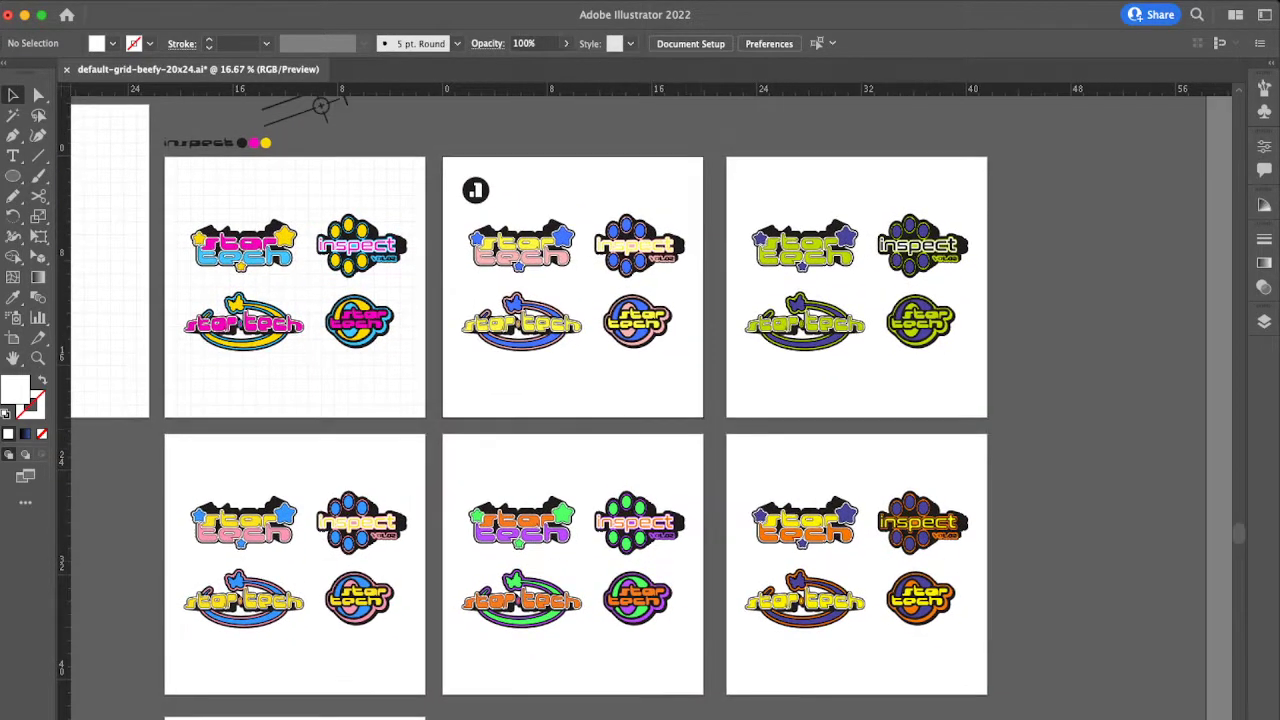
{"action": "scroll", "coordinate": [650, 400], "scroll_direction": "down", "scroll_amount": 1}
{"action": "scroll", "coordinate": [650, 400], "scroll_direction": "left", "scroll_amount": 2}
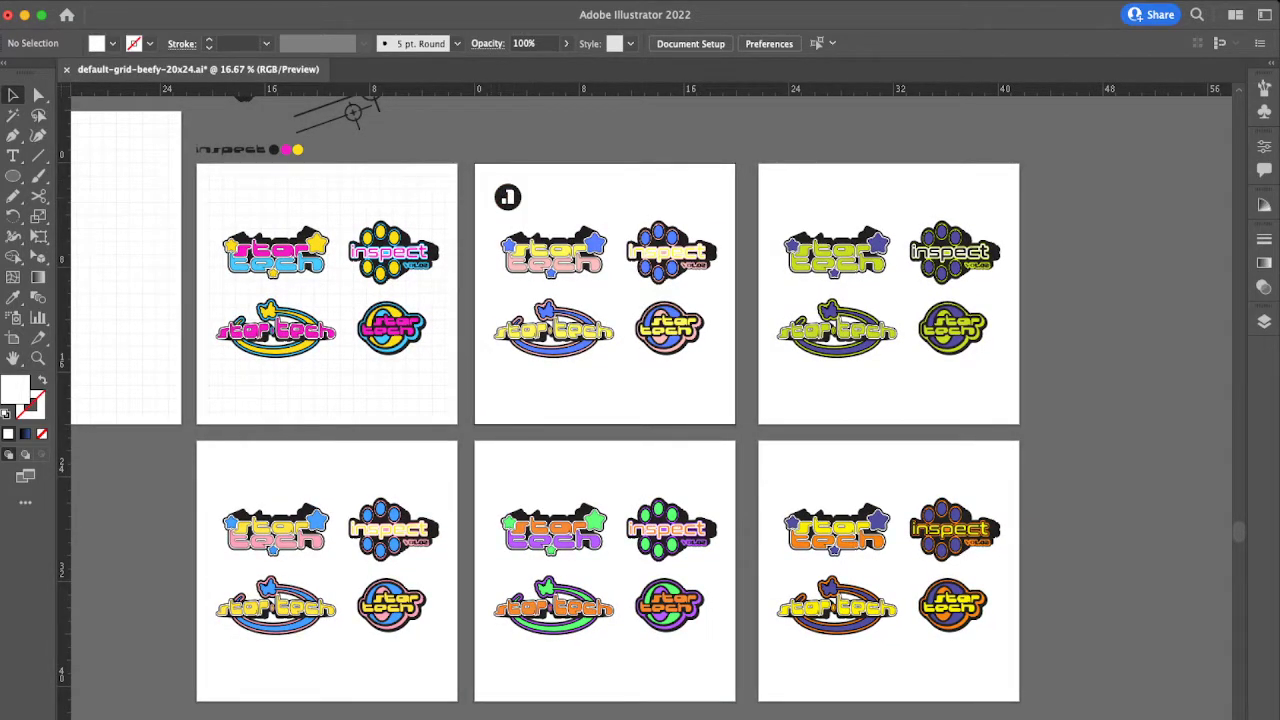
Step: Scale the ".1" label down slightly and recenter it inside the charcoal circle
{"action": "scroll", "coordinate": [490, 195], "scroll_direction": "up", "scroll_amount": 4}
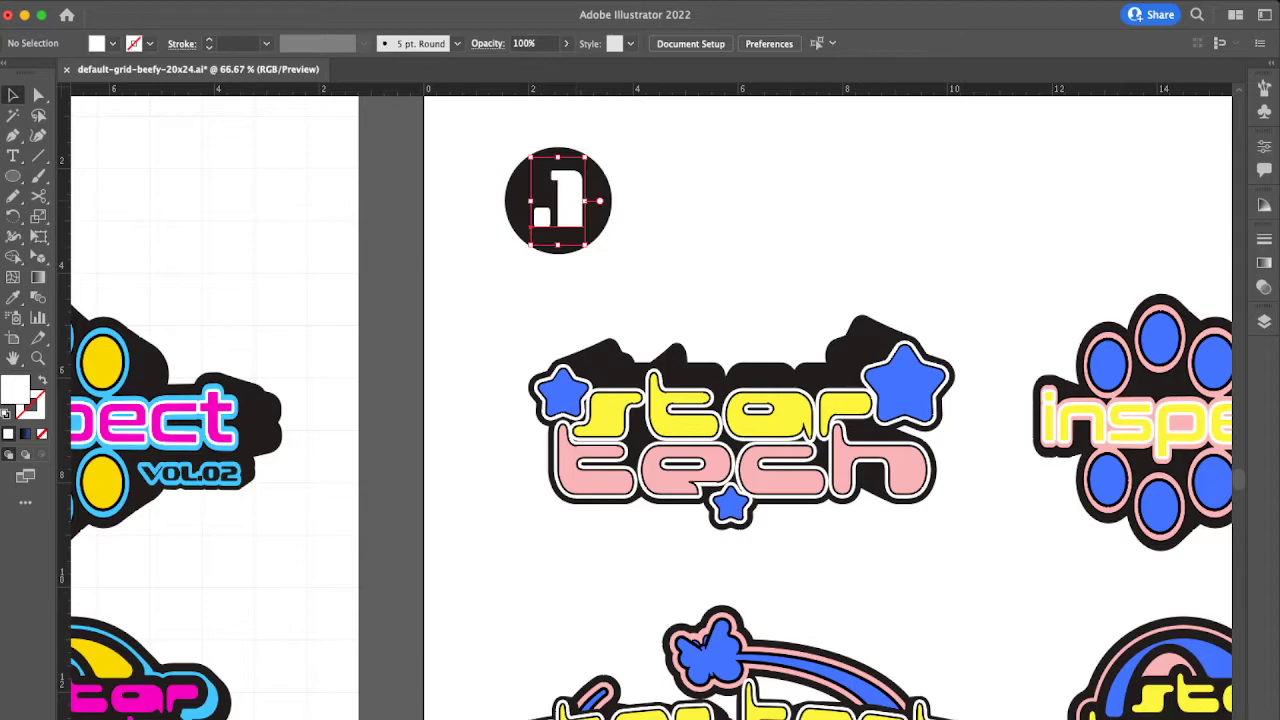
{"action": "scroll", "coordinate": [581, 200], "scroll_direction": "up", "scroll_amount": 3}
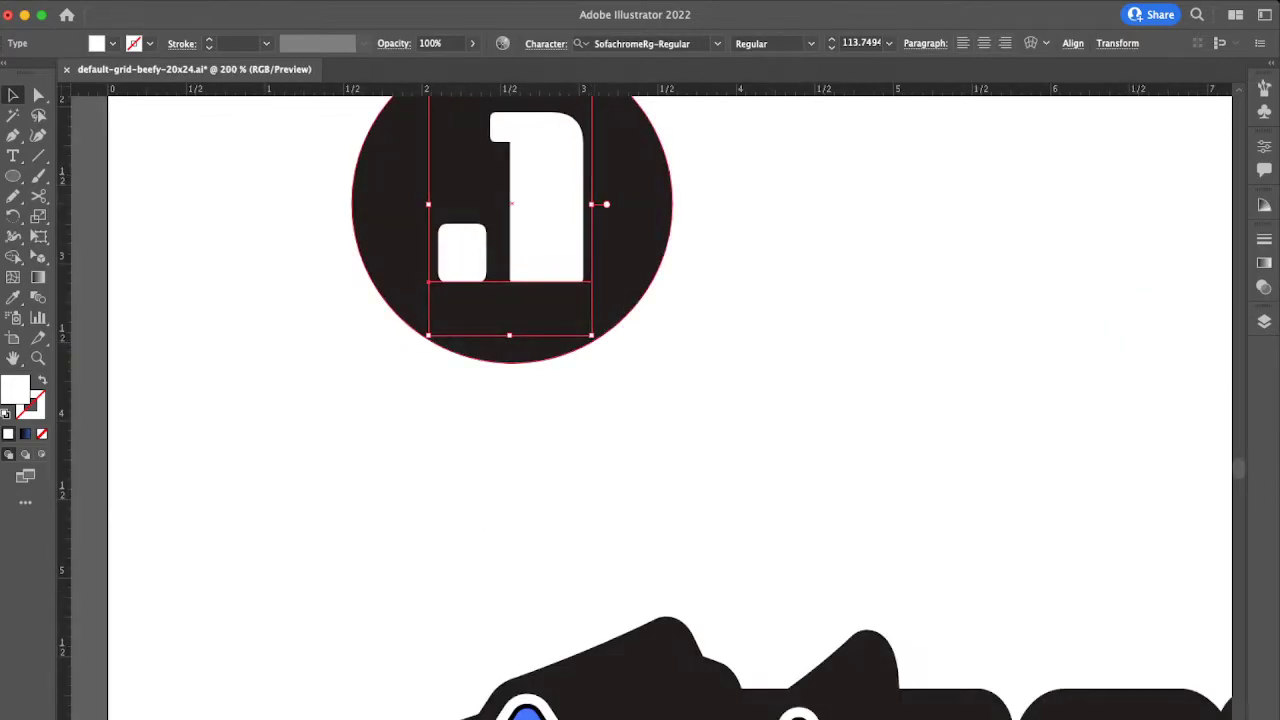
{"action": "left_click_drag", "start_coordinate": [592, 204], "coordinate": [583, 204]}
{"action": "left_click", "coordinate": [722, 224]}
{"action": "scroll", "coordinate": [640, 260], "scroll_direction": "up", "scroll_amount": 3}
{"action": "left_click_drag", "start_coordinate": [578, 285], "coordinate": [571, 279]}
{"action": "left_click", "coordinate": [704, 310]}
{"action": "scroll", "coordinate": [704, 310], "scroll_direction": "down", "scroll_amount": 4}
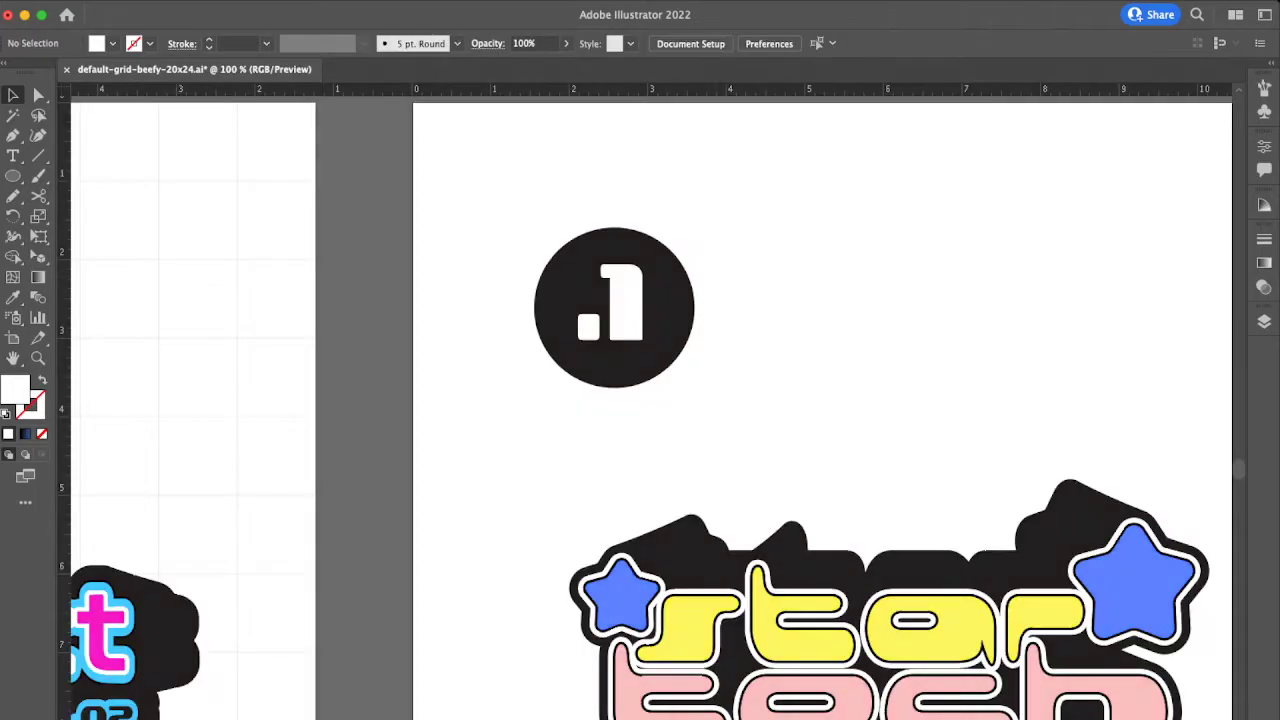
Step: Scale the charcoal circle and its ".1" label down together to about 1.35 in wide and group them
{"action": "left_click_drag", "start_coordinate": [729, 357], "coordinate": [631, 433]}
{"action": "scroll", "coordinate": [678, 392], "scroll_direction": "down", "scroll_amount": 2}
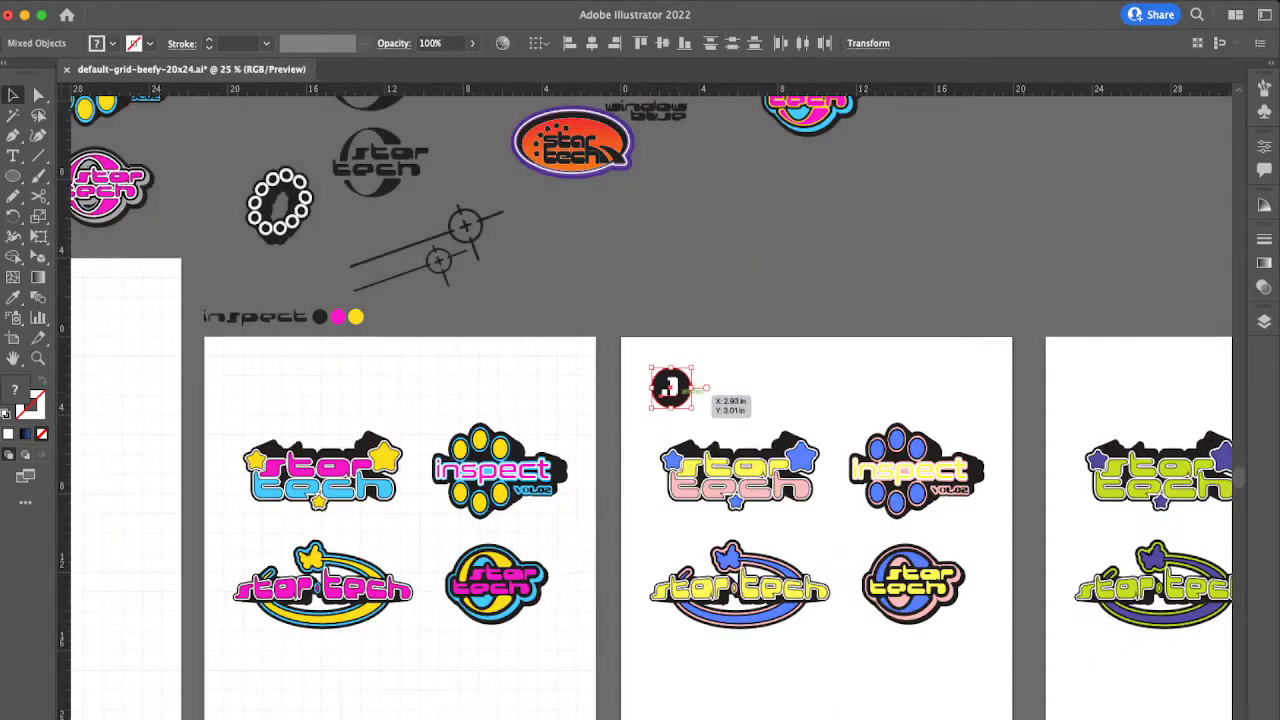
{"action": "scroll", "coordinate": [690, 382], "scroll_direction": "up", "scroll_amount": 1}
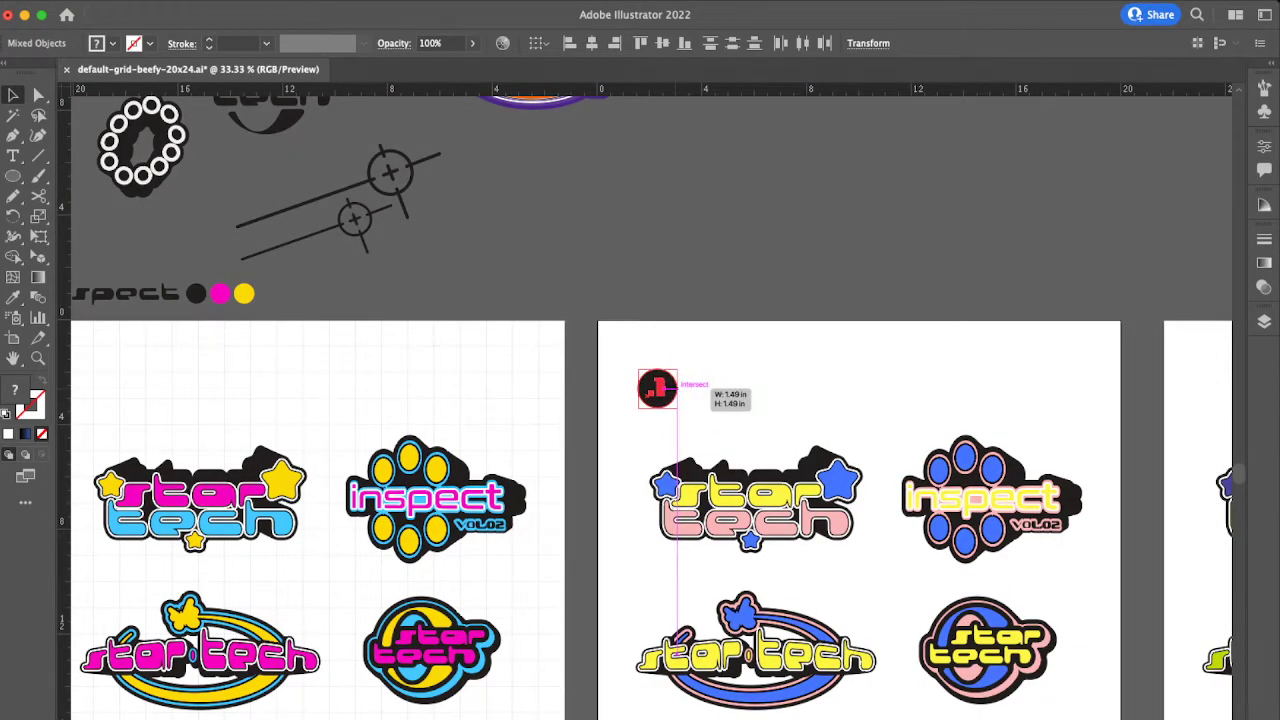
{"action": "left_click_drag", "start_coordinate": [678, 388], "coordinate": [673, 388]}
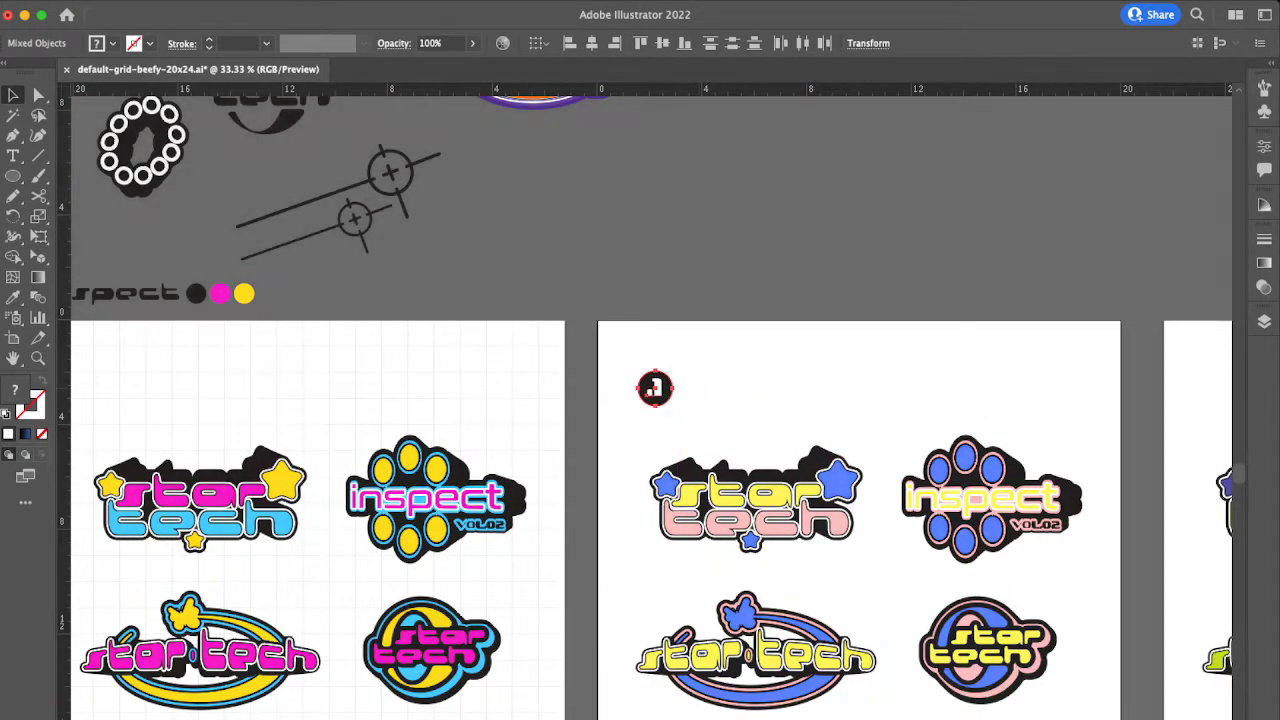
{"action": "key", "text": "super+g"}
{"action": "left_click", "coordinate": [687, 397]}
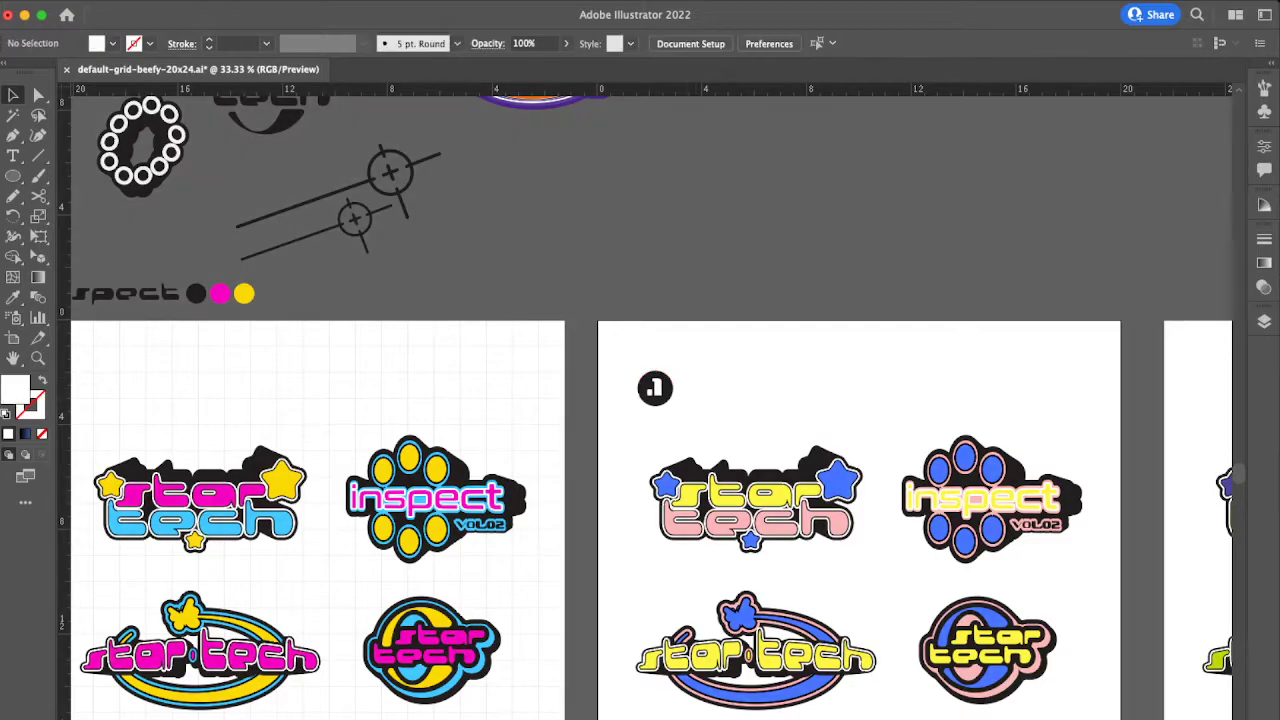
Step: Move the badge to the lower-left corner of the magenta, yellow and cyan artboard and copy it to the same corner of the yellow, pink and blue one
{"action": "scroll", "coordinate": [687, 397], "scroll_direction": "down", "scroll_amount": 1}
{"action": "left_click_drag", "start_coordinate": [663, 390], "coordinate": [231, 710]}
{"action": "left_click", "coordinate": [325, 690]}
{"action": "scroll", "coordinate": [325, 690], "scroll_direction": "down", "scroll_amount": 3}
{"action": "left_click_drag", "start_coordinate": [260, 580], "coordinate": [677, 578]}
{"action": "key", "text": "super+shift+a"}
Step: Copy the badge to the lower-left corner of the lime and purple artboard, level with the other two
{"action": "scroll", "coordinate": [640, 400], "scroll_direction": "down", "scroll_amount": 3}
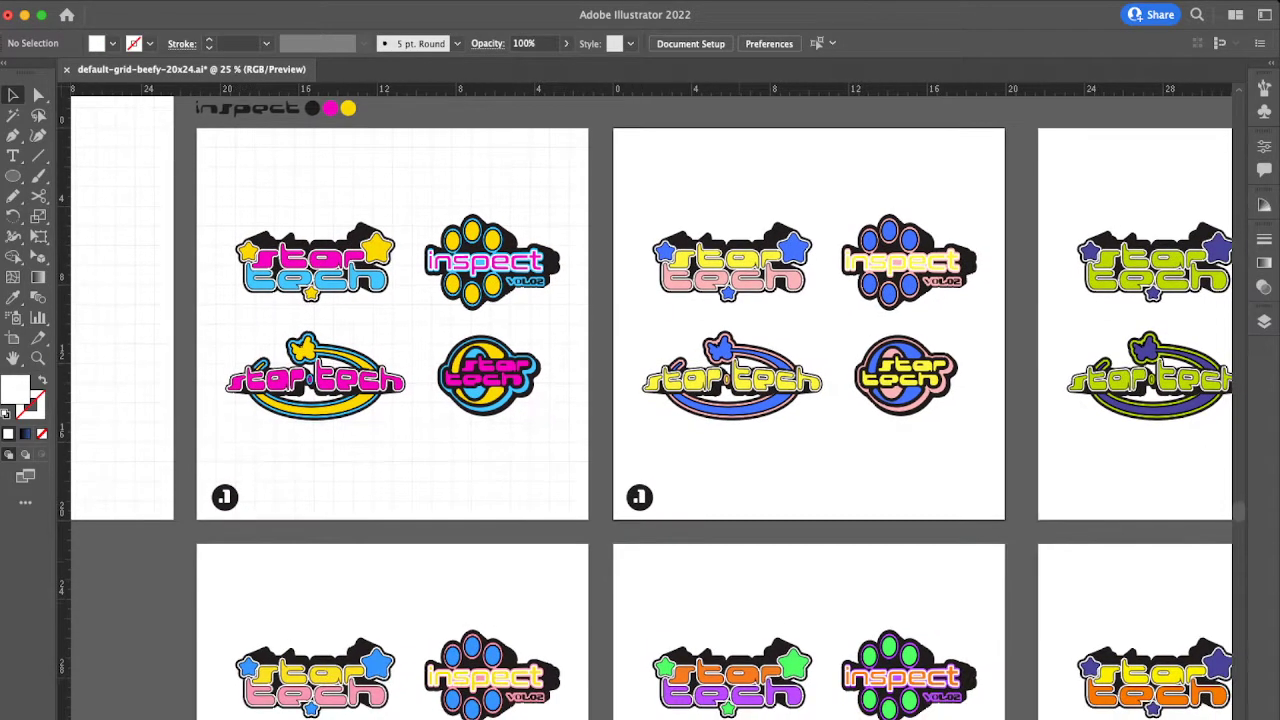
{"action": "scroll", "coordinate": [650, 400], "scroll_direction": "up", "scroll_amount": 1}
{"action": "scroll", "coordinate": [650, 400], "scroll_direction": "right", "scroll_amount": 2}
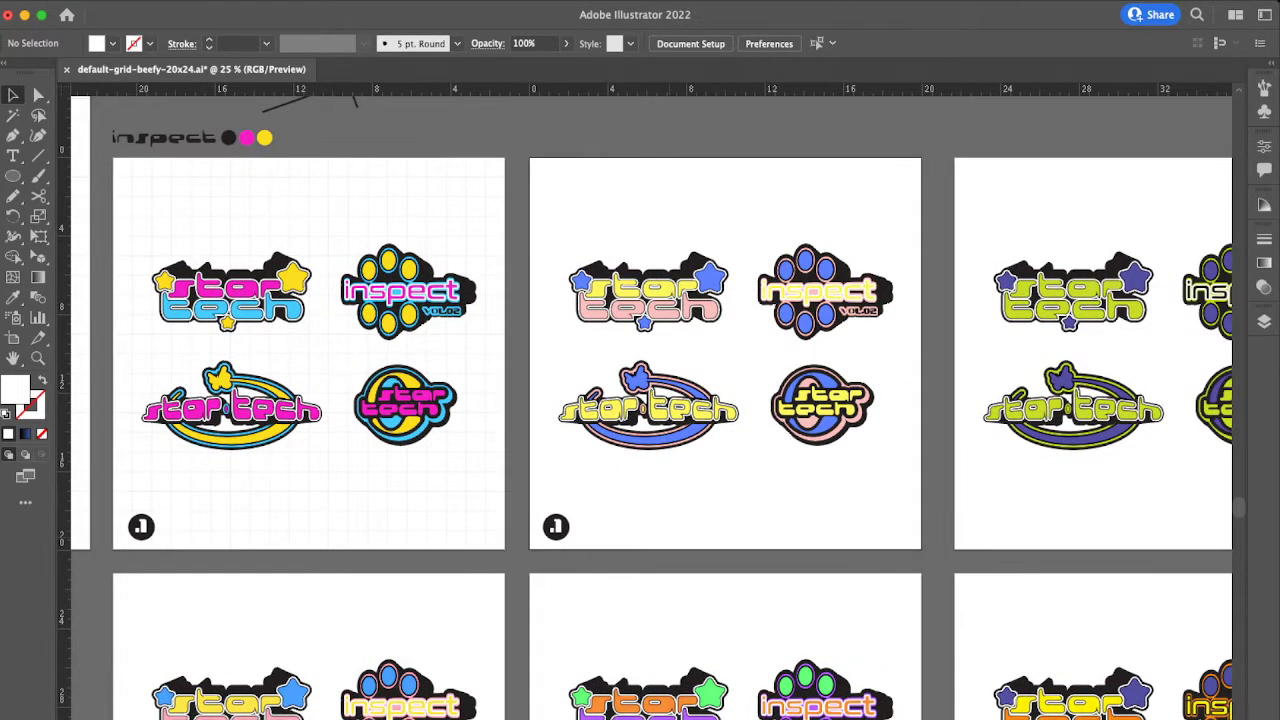
{"action": "scroll", "coordinate": [236, 398], "scroll_direction": "right", "scroll_amount": 1}
{"action": "left_click_drag", "start_coordinate": [531, 522], "coordinate": [955, 523]}
{"action": "left_click", "coordinate": [985, 602]}
{"action": "scroll", "coordinate": [985, 602], "scroll_direction": "right", "scroll_amount": 2}
{"action": "scroll", "coordinate": [985, 602], "scroll_direction": "down", "scroll_amount": 1}
{"action": "scroll", "coordinate": [985, 602], "scroll_direction": "left", "scroll_amount": 2}
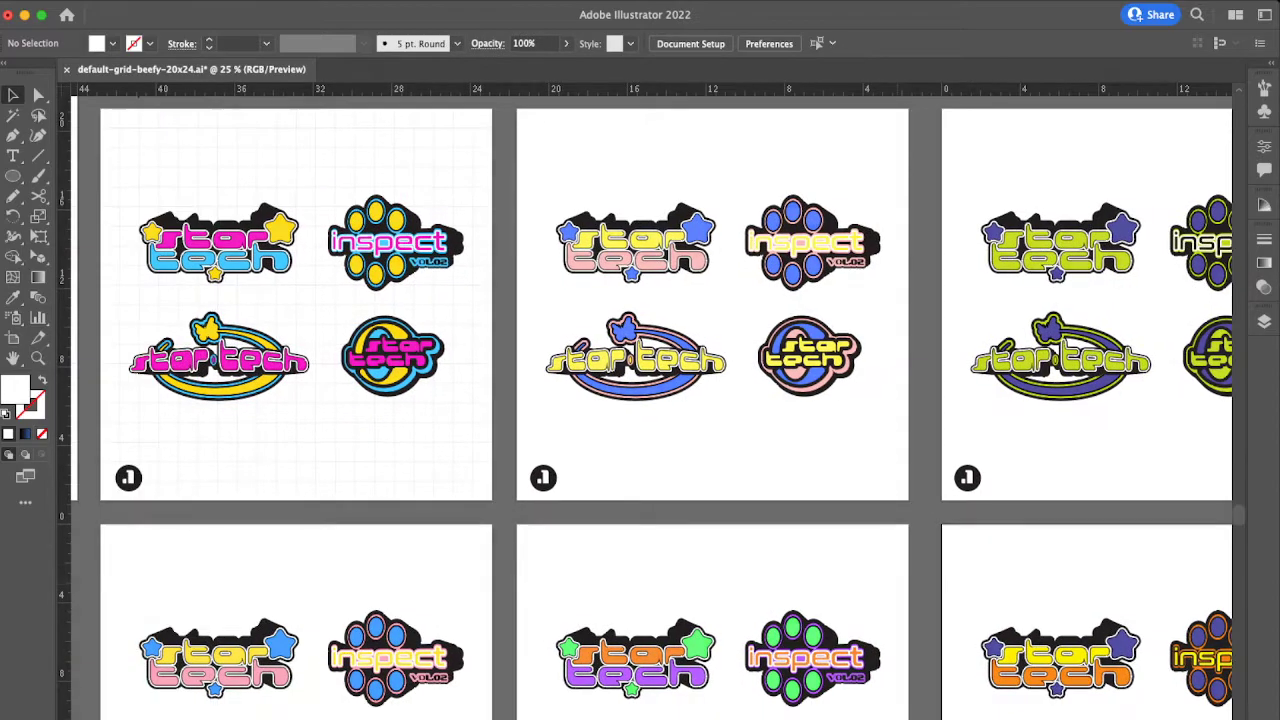
Step: Select the three badges of the upper row and copy them straight down to the lower-left corners of the second row's artboards
{"action": "left_click", "coordinate": [543, 477]}
{"action": "scroll", "coordinate": [543, 477], "scroll_direction": "right", "scroll_amount": 5}
{"action": "scroll", "coordinate": [543, 477], "scroll_direction": "up", "scroll_amount": 1}
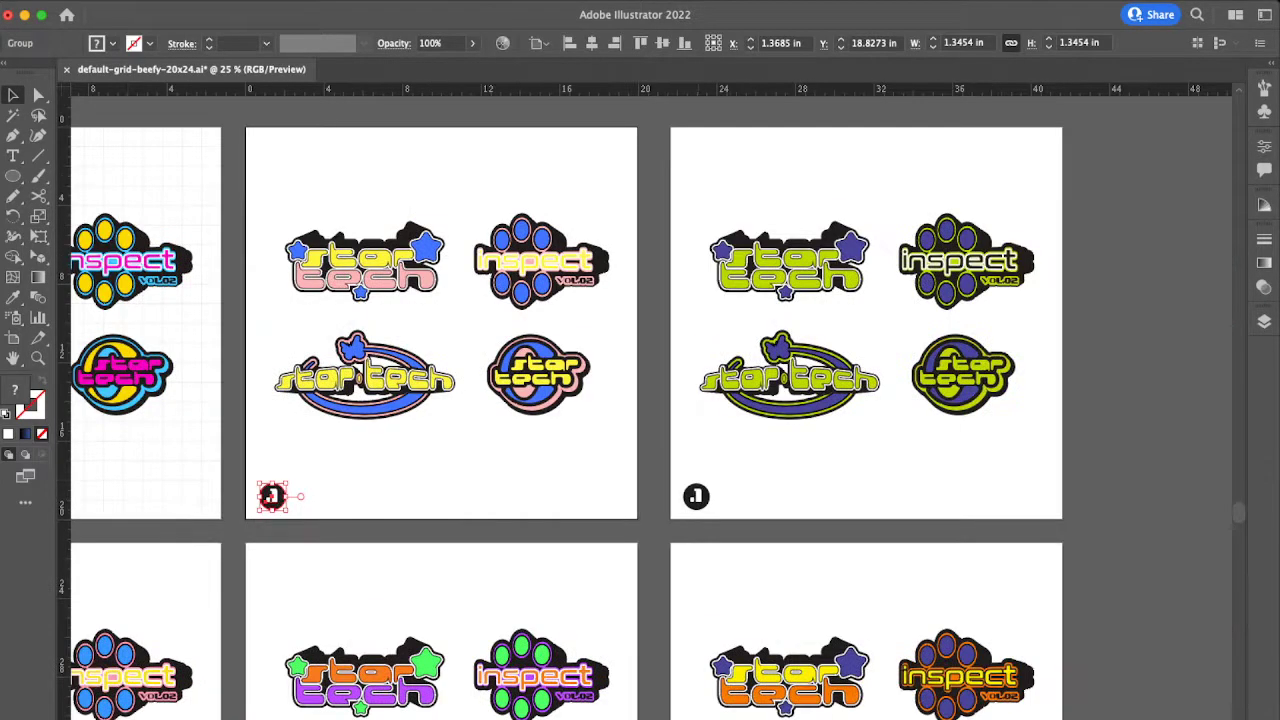
{"action": "scroll", "coordinate": [645, 400], "scroll_direction": "left", "scroll_amount": 5}
{"action": "scroll", "coordinate": [645, 400], "scroll_direction": "down", "scroll_amount": 1}
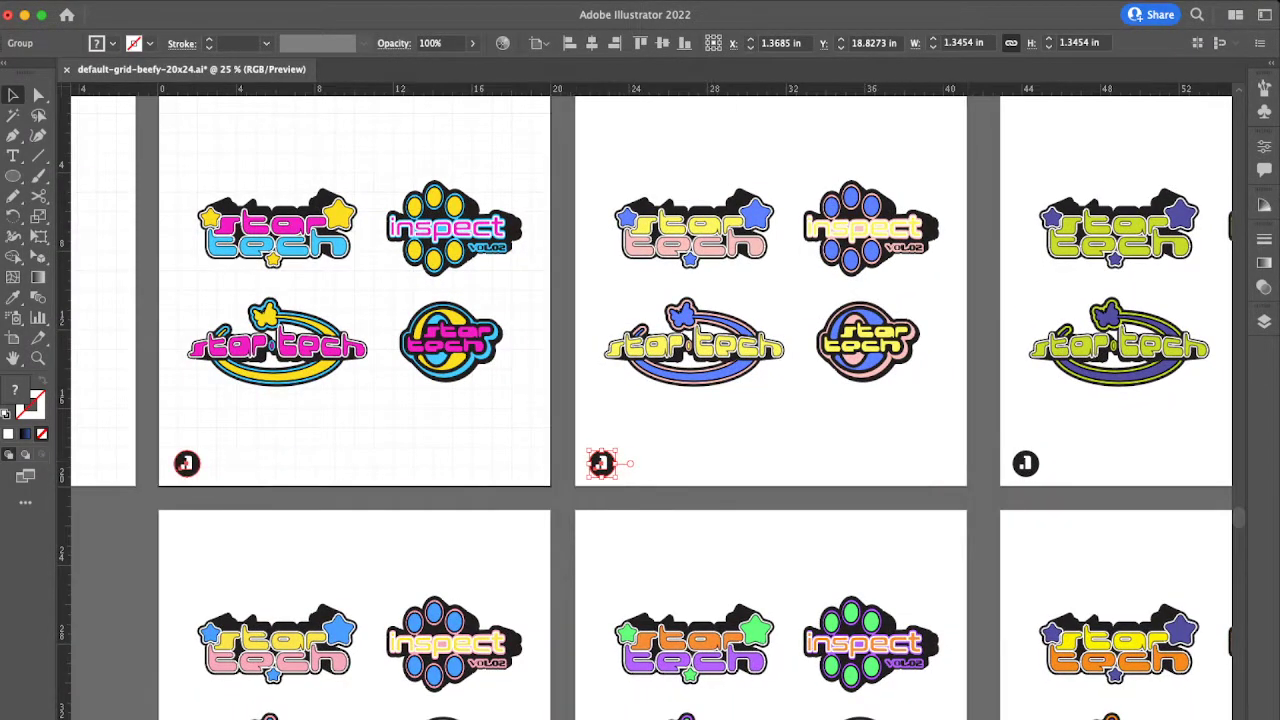
{"action": "left_click", "coordinate": [187, 464], "text": "shift"}
{"action": "left_click", "coordinate": [1026, 463], "text": "shift"}
{"action": "scroll", "coordinate": [1026, 463], "scroll_direction": "down", "scroll_amount": 1}
{"action": "scroll", "coordinate": [1026, 463], "scroll_direction": "right", "scroll_amount": 1}
{"action": "scroll", "coordinate": [652, 401], "scroll_direction": "down", "scroll_amount": 1}
{"action": "scroll", "coordinate": [652, 401], "scroll_direction": "right", "scroll_amount": 1}
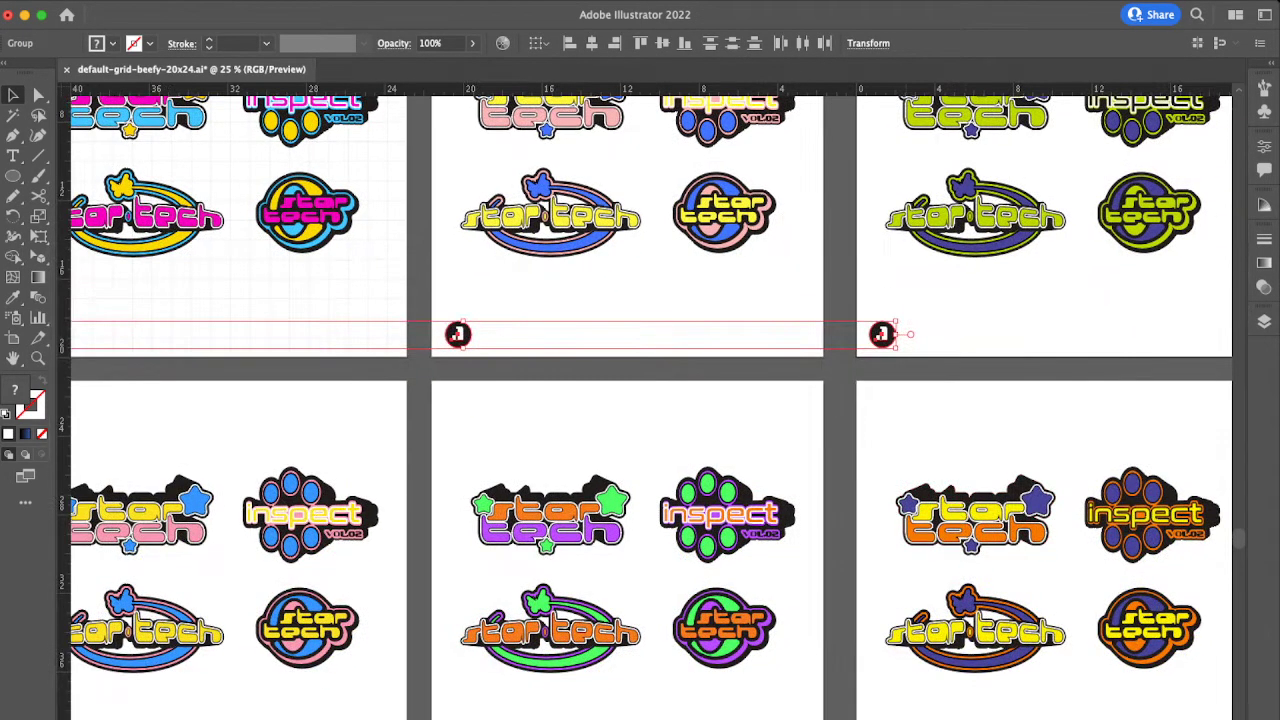
{"action": "left_click_drag", "start_coordinate": [896, 330], "coordinate": [896, 690]}
{"action": "left_click_drag", "start_coordinate": [463, 694], "coordinate": [463, 719]}
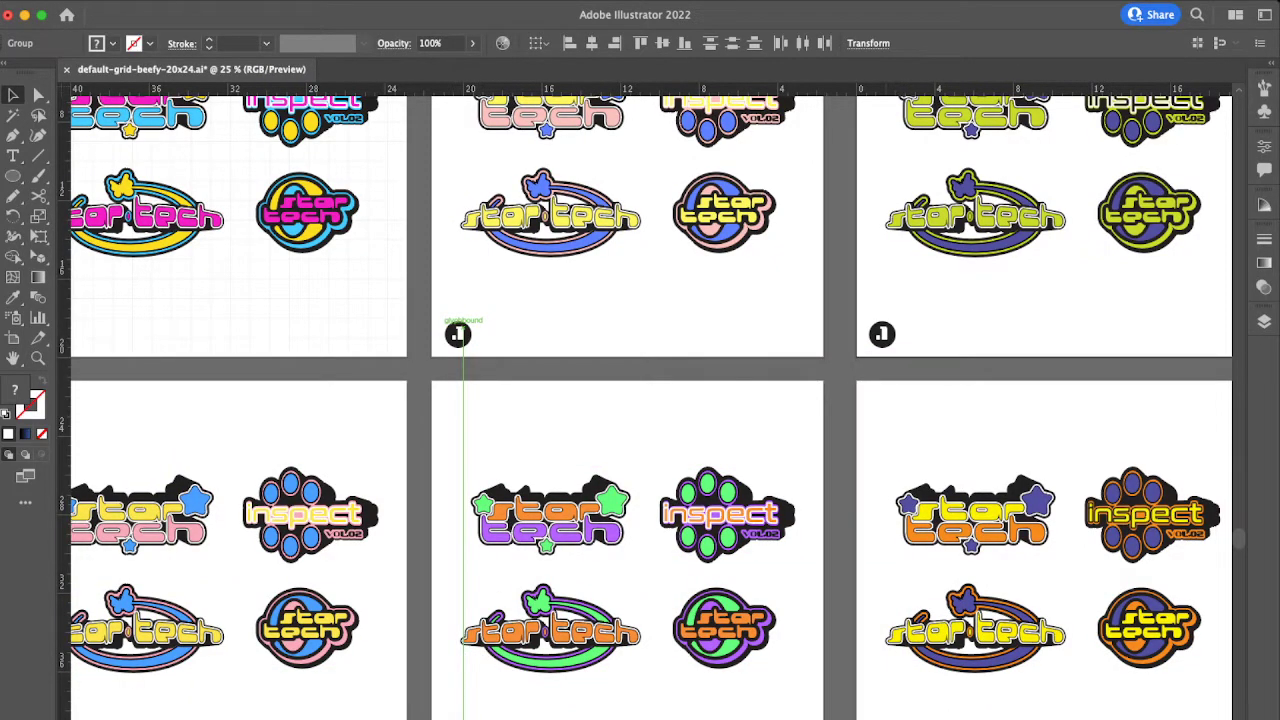
{"action": "key", "text": "super+shift+a"}
Step: Delete the blue, lime and pink logos below the second row together with their artboard
{"action": "scroll", "coordinate": [652, 408], "scroll_direction": "down", "scroll_amount": 4}
{"action": "scroll", "coordinate": [652, 408], "scroll_direction": "left", "scroll_amount": 4}
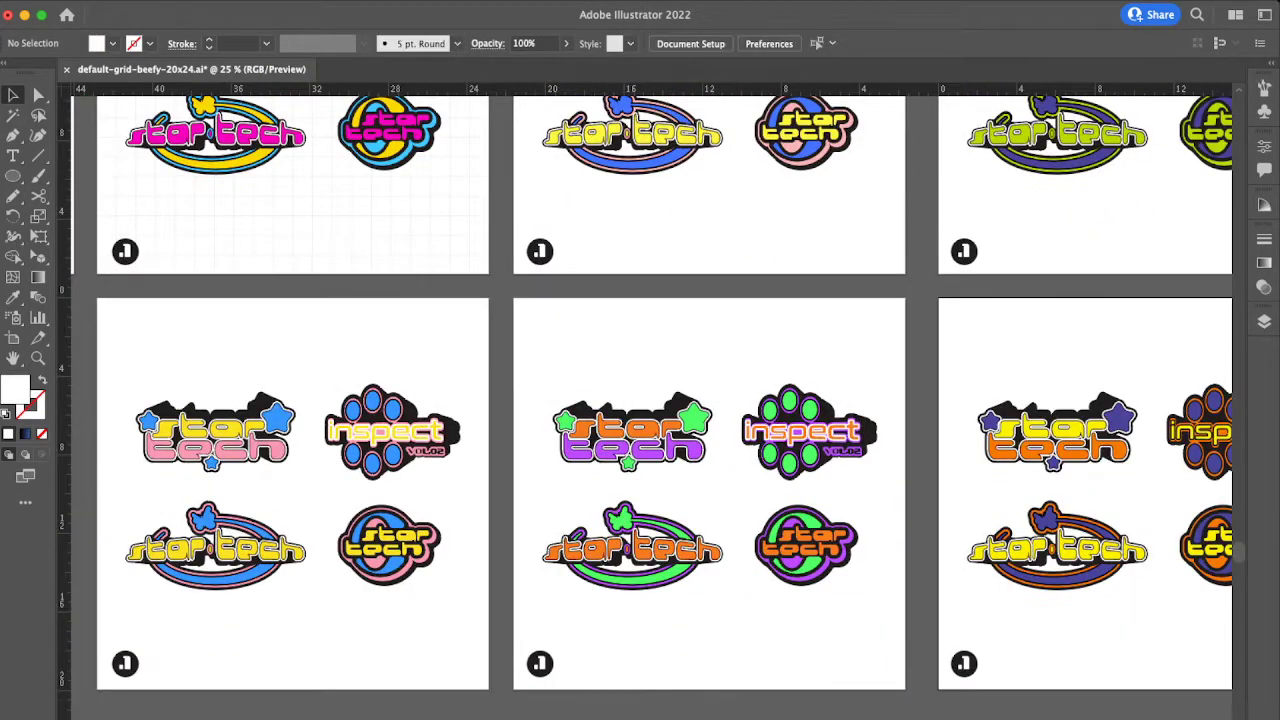
{"action": "scroll", "coordinate": [652, 408], "scroll_direction": "down", "scroll_amount": 3}
{"action": "scroll", "coordinate": [652, 408], "scroll_direction": "left", "scroll_amount": 2}
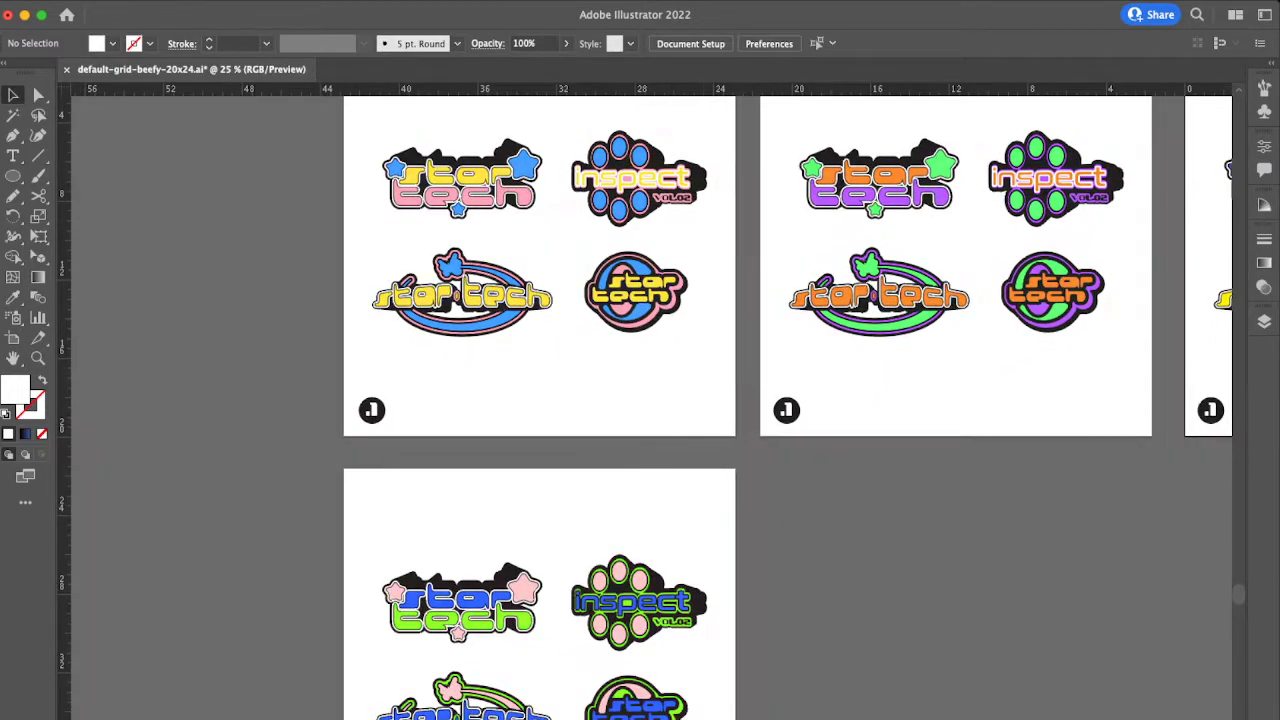
{"action": "left_click", "coordinate": [632, 602]}
{"action": "key", "text": "Delete"}
{"action": "key", "text": "Delete"}
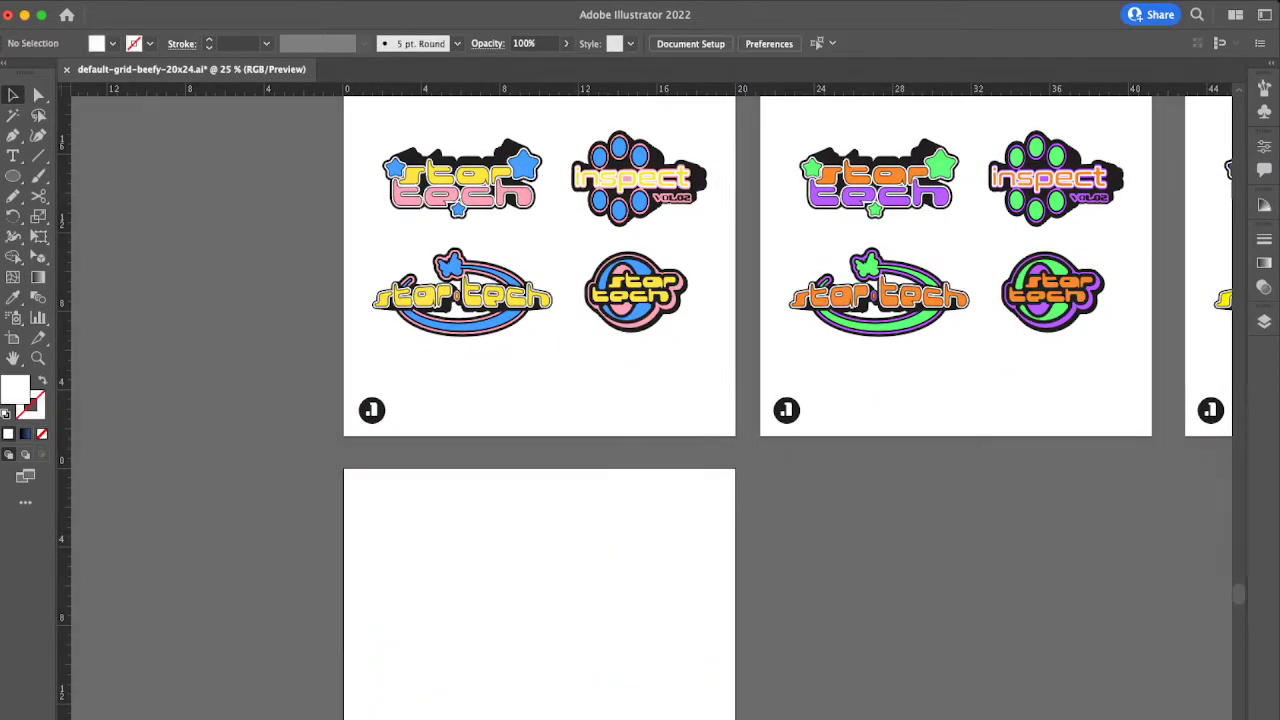
{"action": "key", "text": "shift+o"}
{"action": "key", "text": "Delete"}
{"action": "key", "text": "v"}
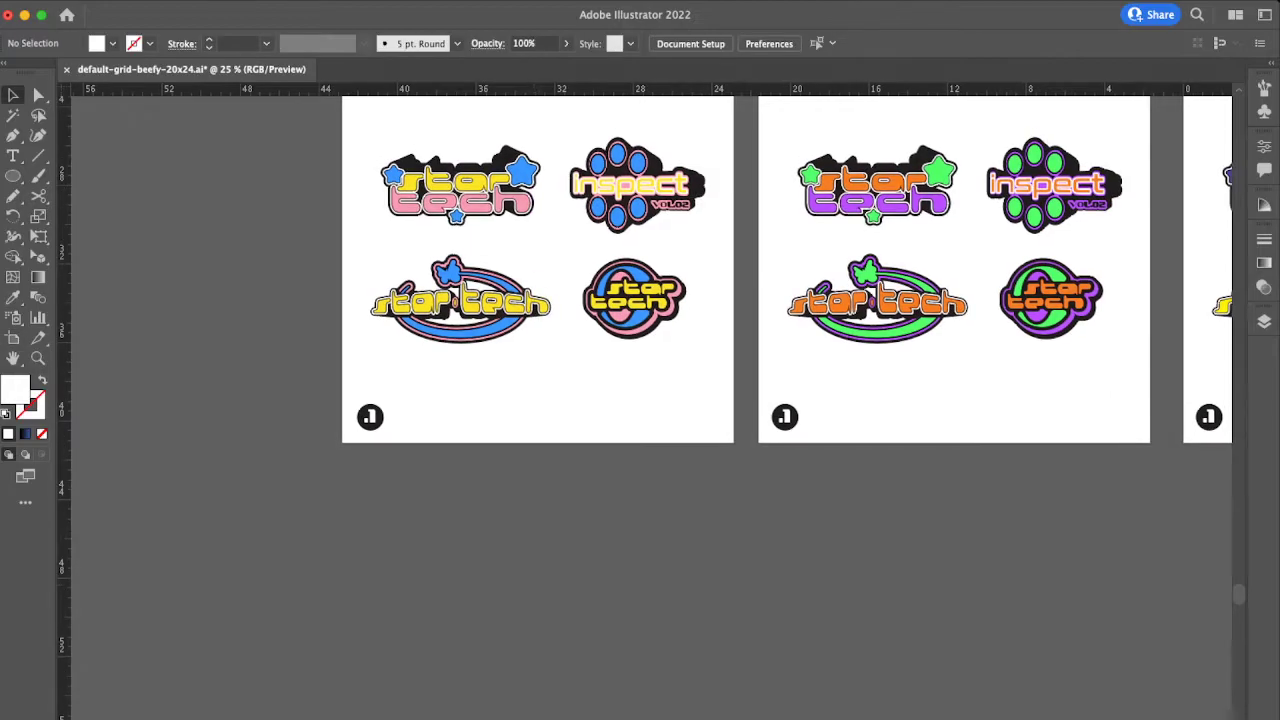
Step: Change the badge number on the yellow, pink and blue artboard of the upper row to ".2"
{"action": "scroll", "coordinate": [533, 585], "scroll_direction": "up", "scroll_amount": 6}
{"action": "scroll", "coordinate": [533, 585], "scroll_direction": "right", "scroll_amount": 5}
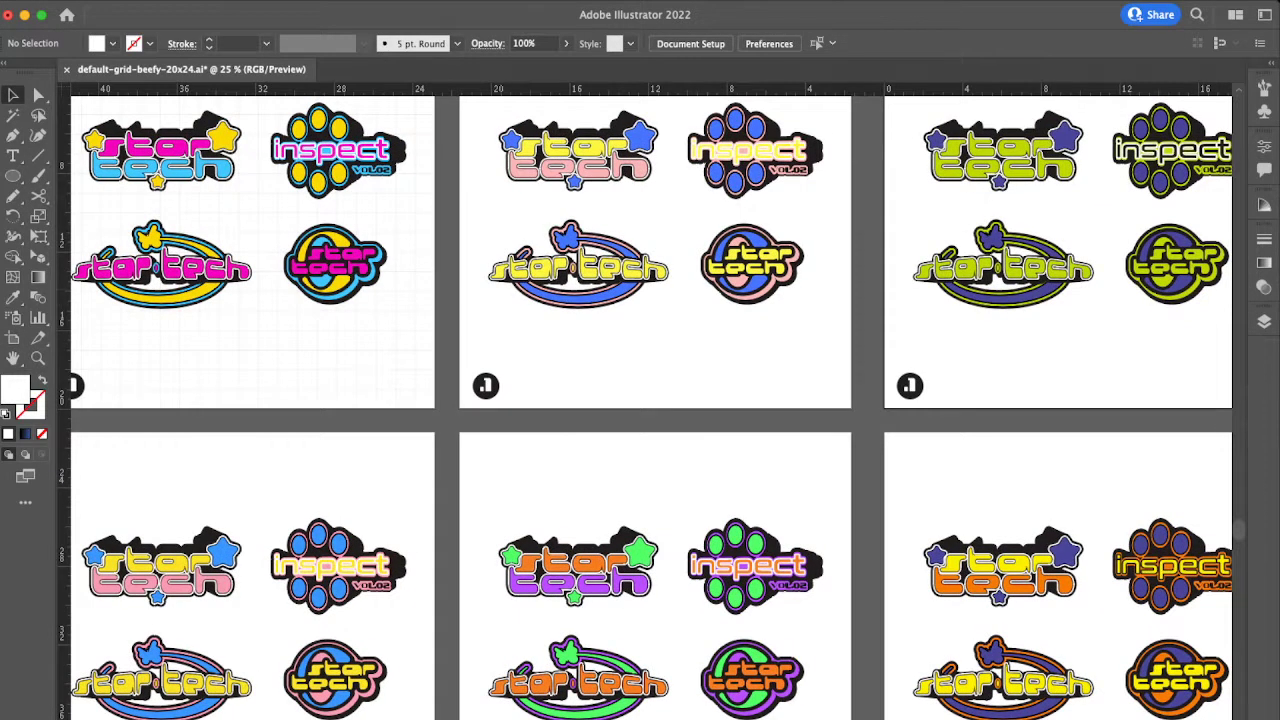
{"action": "key", "text": "t"}
{"action": "left_click", "coordinate": [486, 385]}
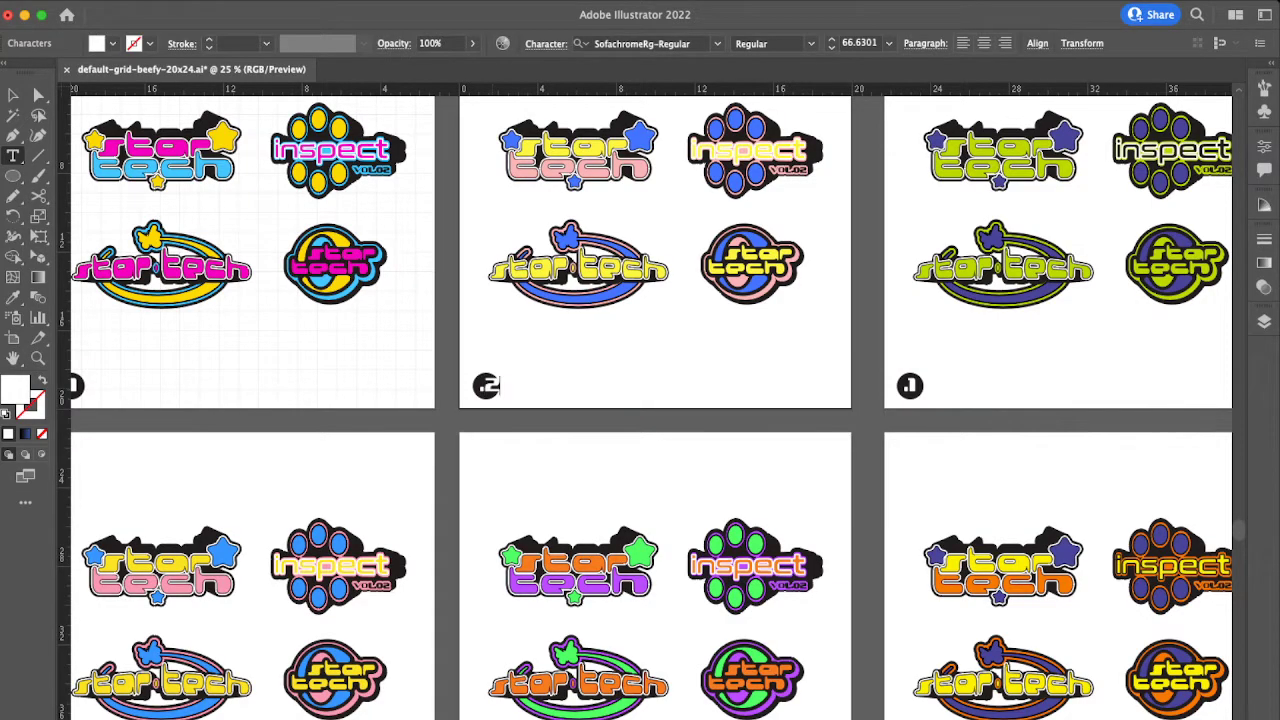
{"action": "scroll", "coordinate": [486, 397], "scroll_direction": "up", "scroll_amount": 3}
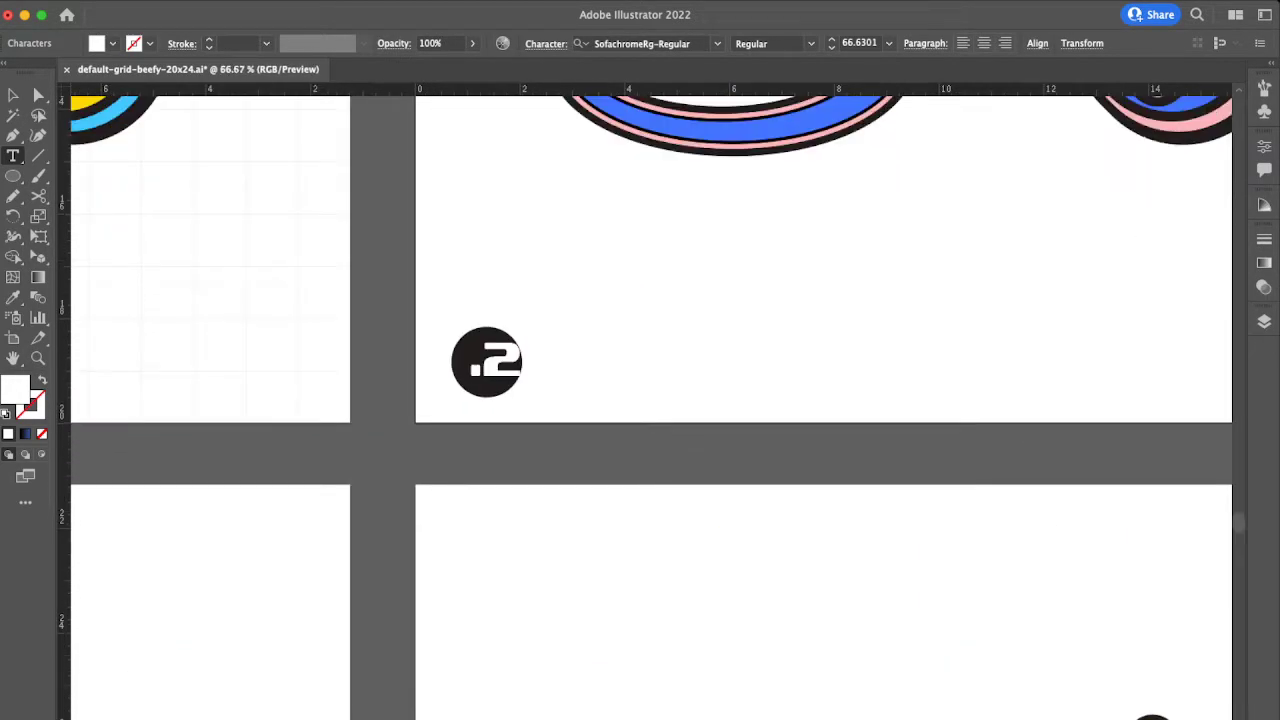
{"action": "key", "text": "Escape"}
{"action": "left_click", "coordinate": [707, 364]}
{"action": "scroll", "coordinate": [707, 364], "scroll_direction": "down", "scroll_amount": 2}
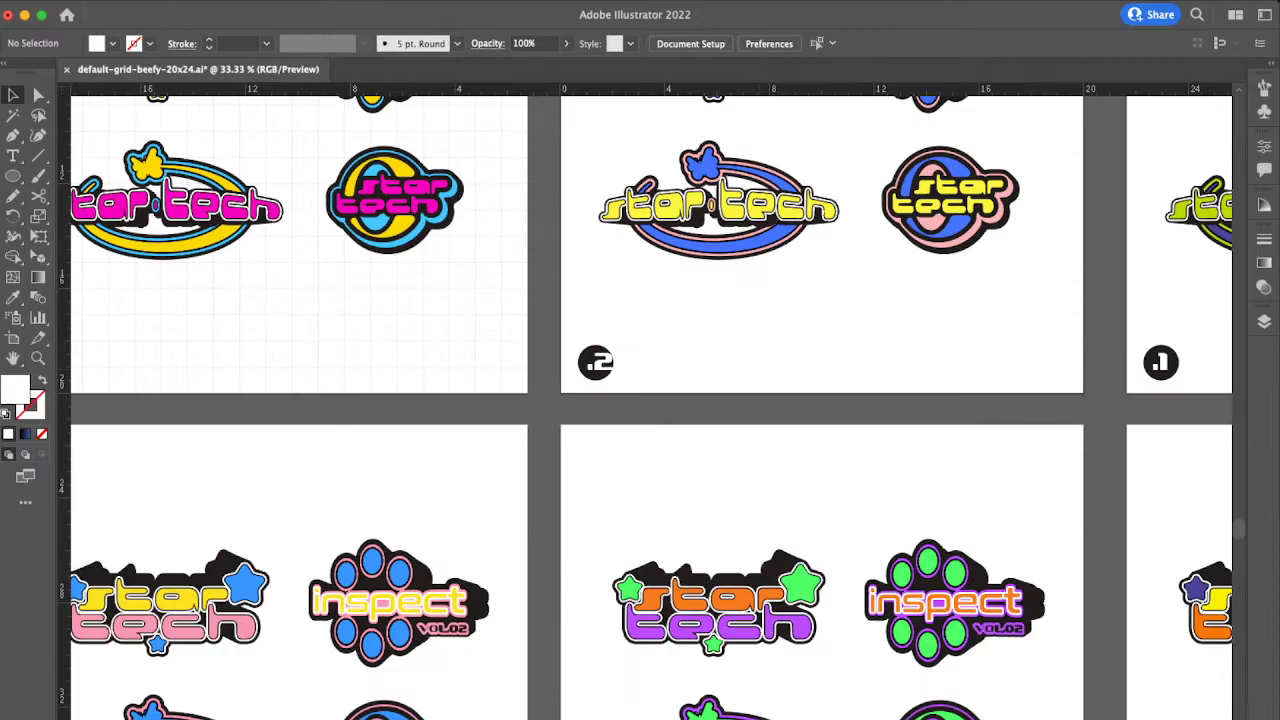
Step: Open the badge number on the lime and purple artboard for text editing
{"action": "scroll", "coordinate": [700, 370], "scroll_direction": "right", "scroll_amount": 4}
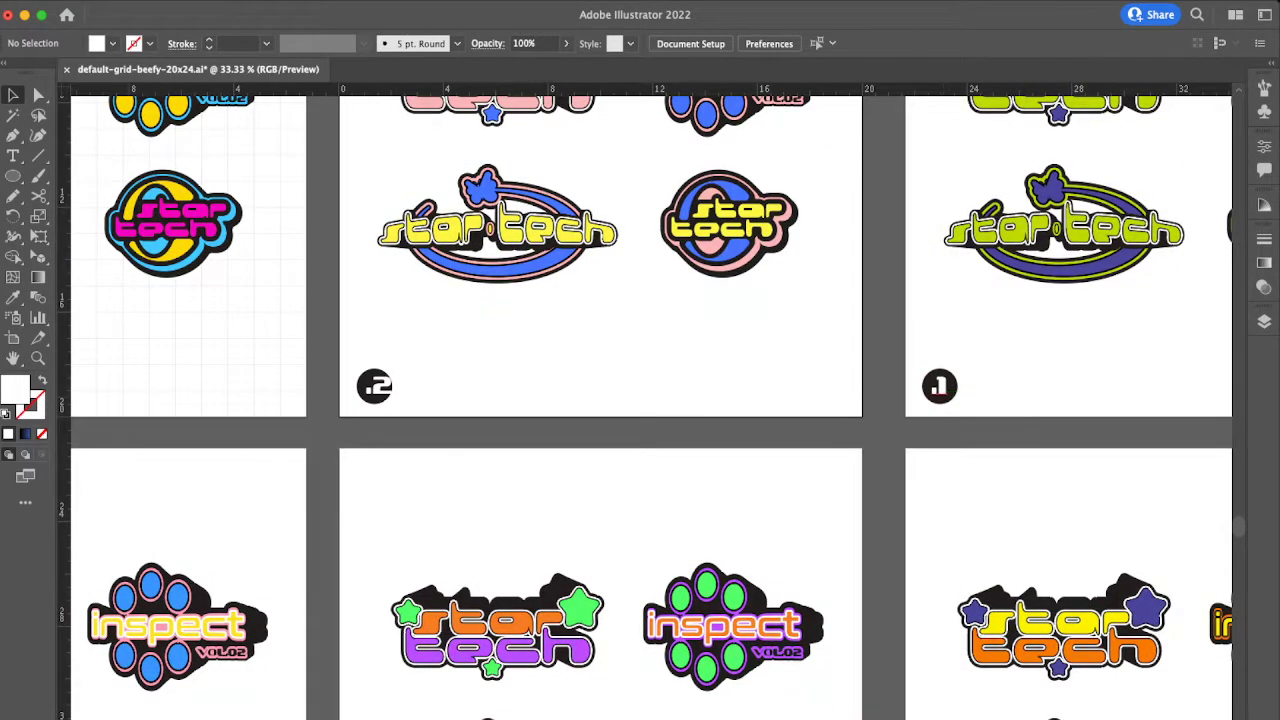
{"action": "key", "text": "t"}
{"action": "left_click", "coordinate": [941, 387]}
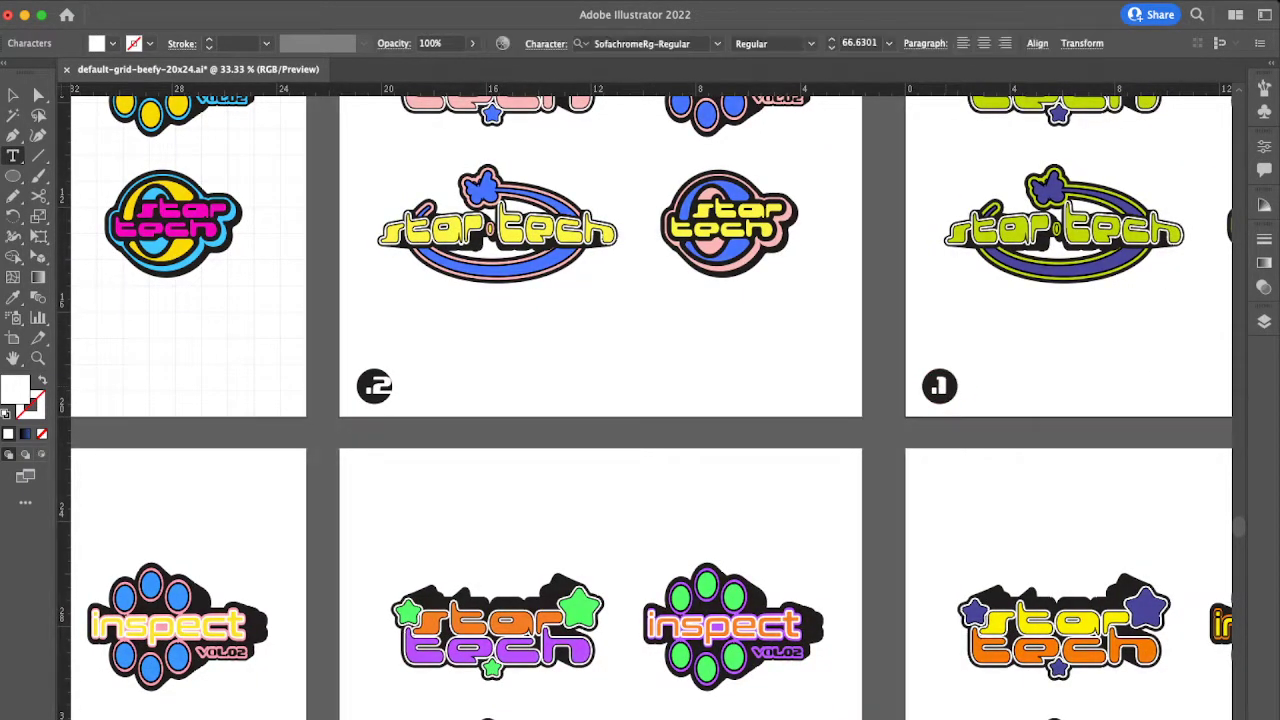
Step: Number the lime and purple artboard's badge ".3" and the badges on the second row's first two artboards ".4" and ".5"
{"action": "scroll", "coordinate": [955, 387], "scroll_direction": "down", "scroll_amount": 5}
{"action": "scroll", "coordinate": [955, 387], "scroll_direction": "left", "scroll_amount": 8}
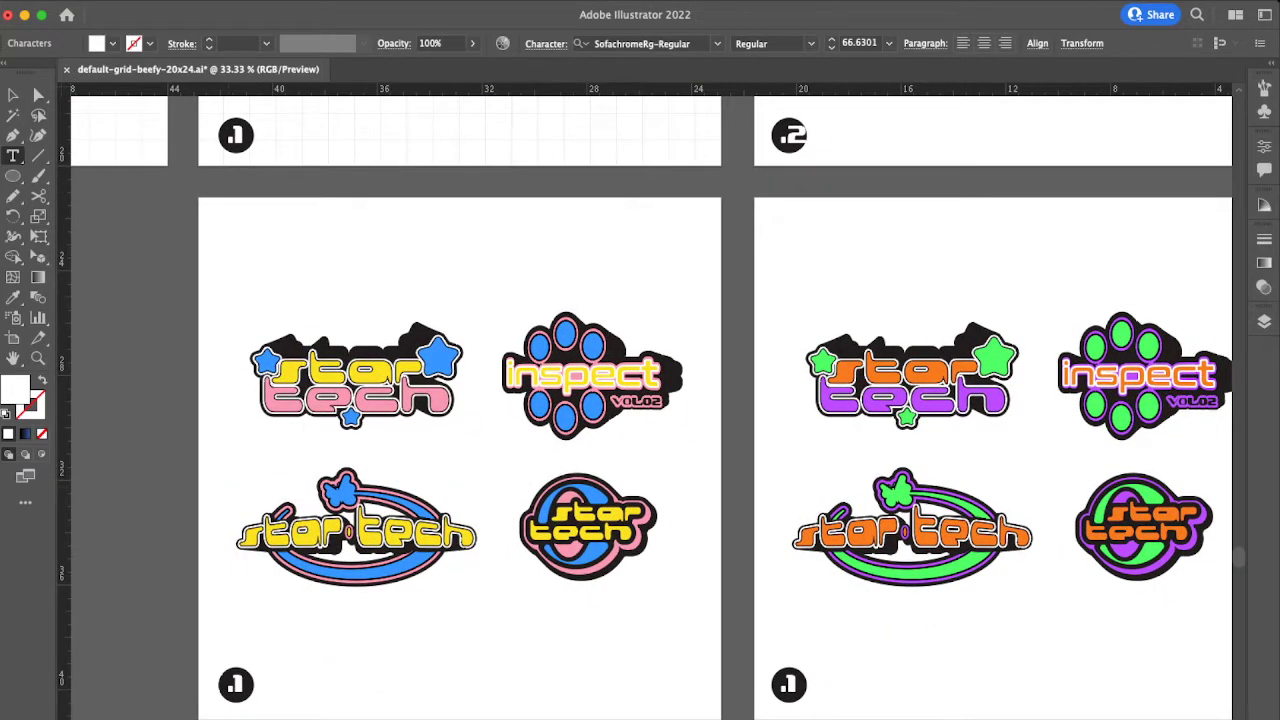
{"action": "left_click", "coordinate": [241, 685]}
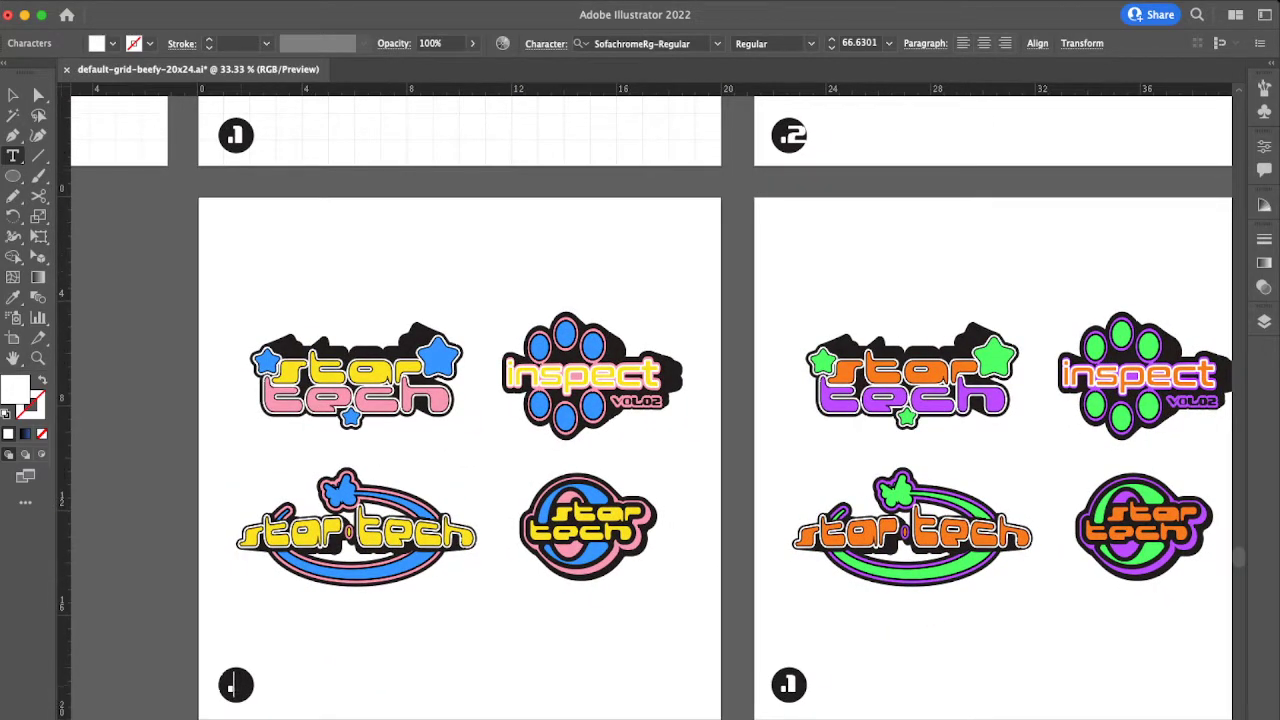
{"action": "left_click", "coordinate": [795, 685]}
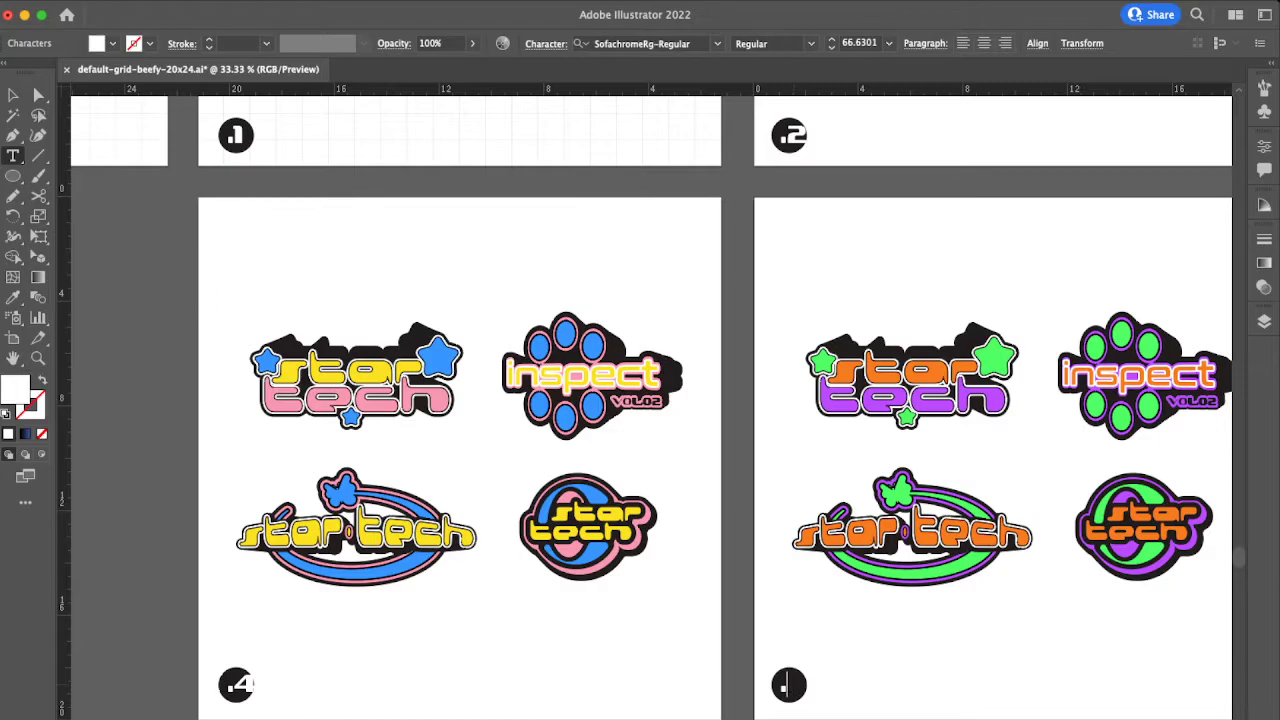
Step: Change the badge number on the yellow, orange and purple artboard of the second row to ".6"
{"action": "scroll", "coordinate": [650, 400], "scroll_direction": "right", "scroll_amount": 6}
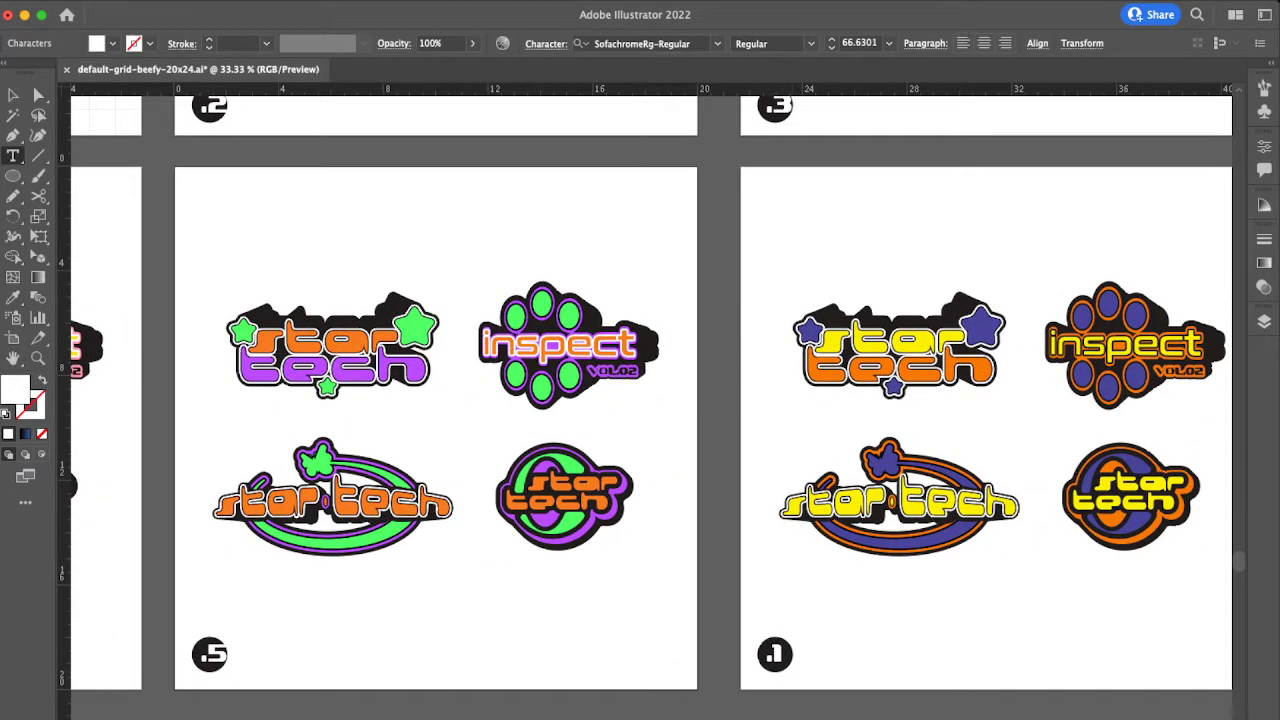
{"action": "left_click", "coordinate": [780, 655]}
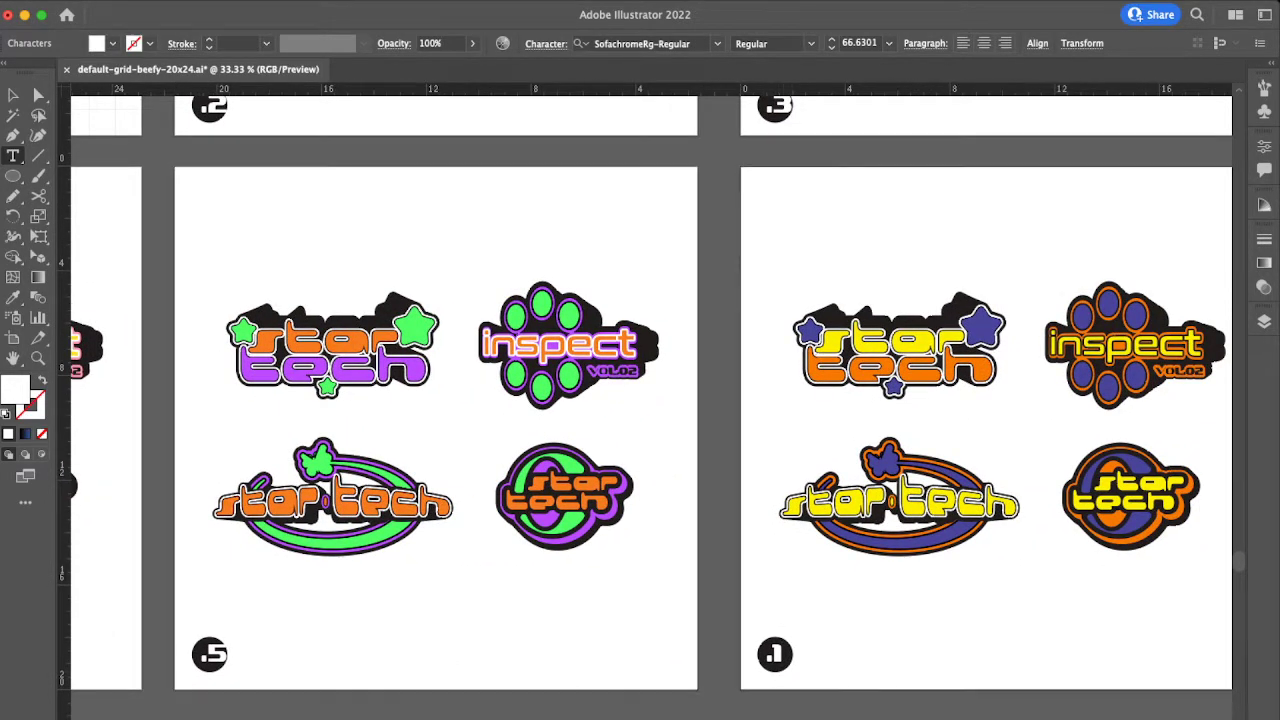
{"action": "left_click", "coordinate": [822, 652]}
Step: Widen the kerning slightly between the dot and the 6 in the badge of the yellow, orange and purple artboard
{"action": "scroll", "coordinate": [790, 657], "scroll_direction": "up", "scroll_amount": 4}
{"action": "left_click", "coordinate": [790, 657]}
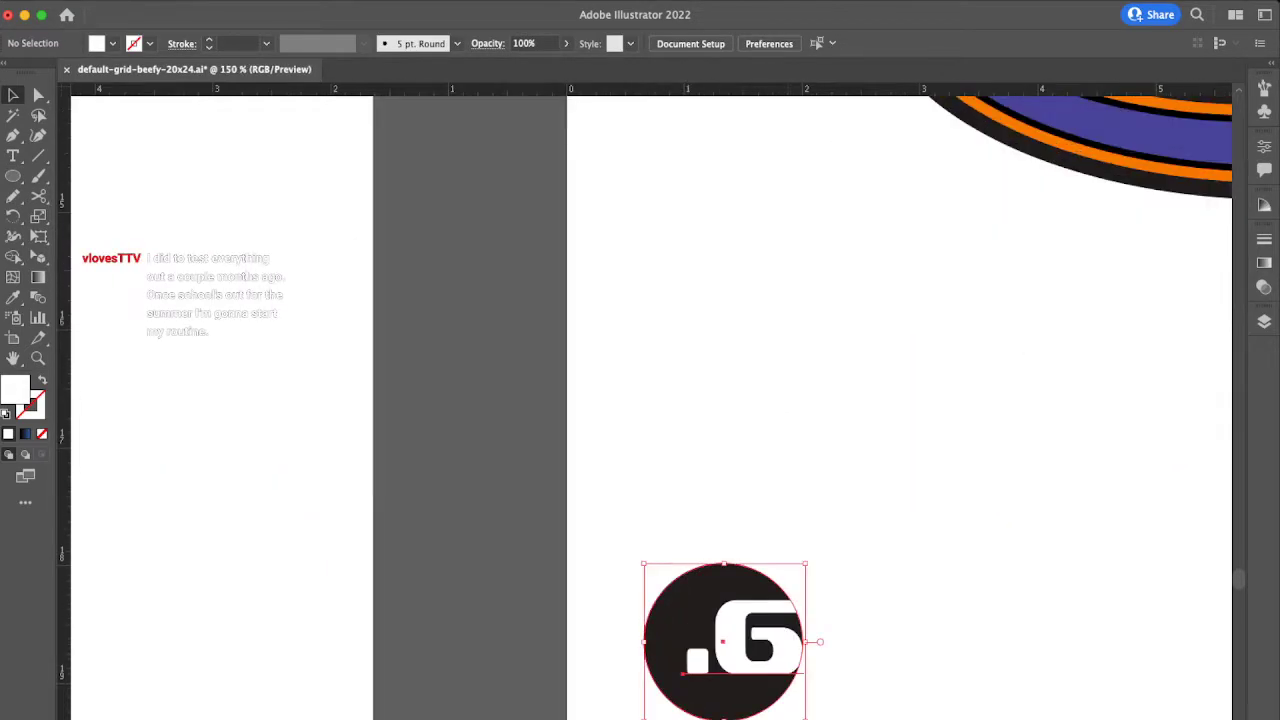
{"action": "double_click", "coordinate": [738, 645]}
{"action": "left_click", "coordinate": [738, 645]}
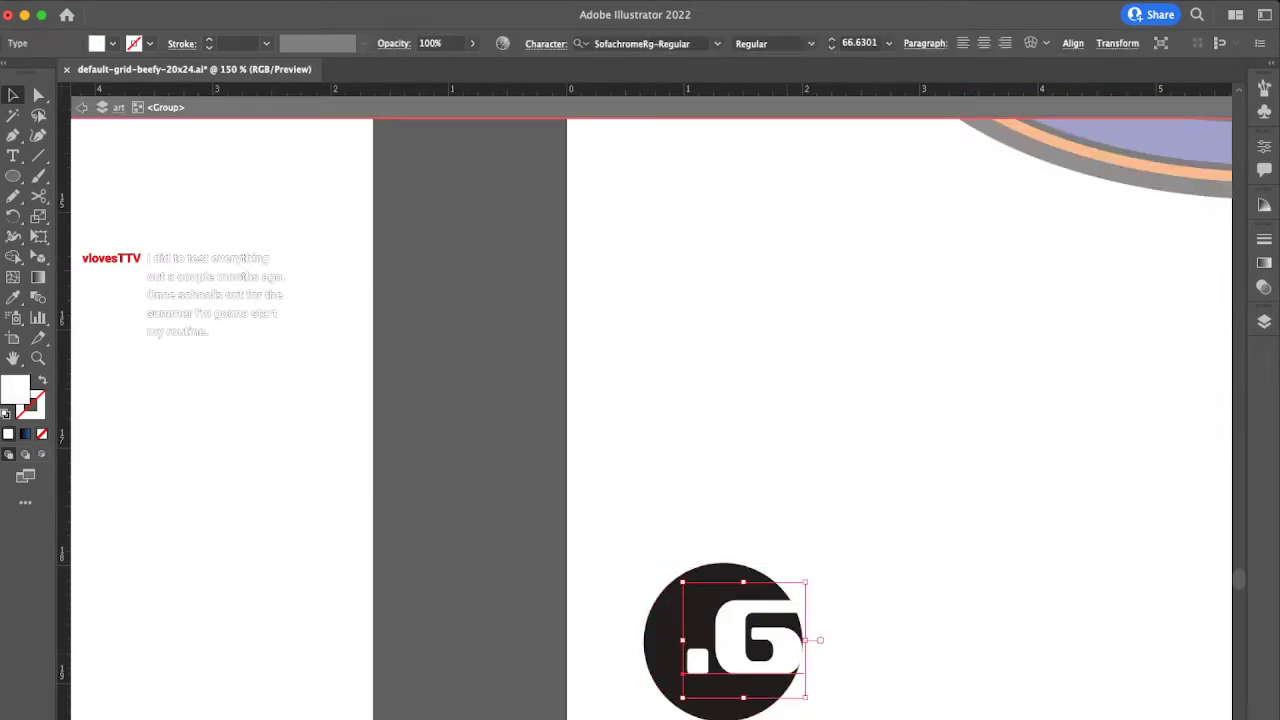
{"action": "left_click_drag", "start_coordinate": [805, 640], "coordinate": [809, 640]}
{"action": "key", "text": "super+z"}
{"action": "key", "text": "t"}
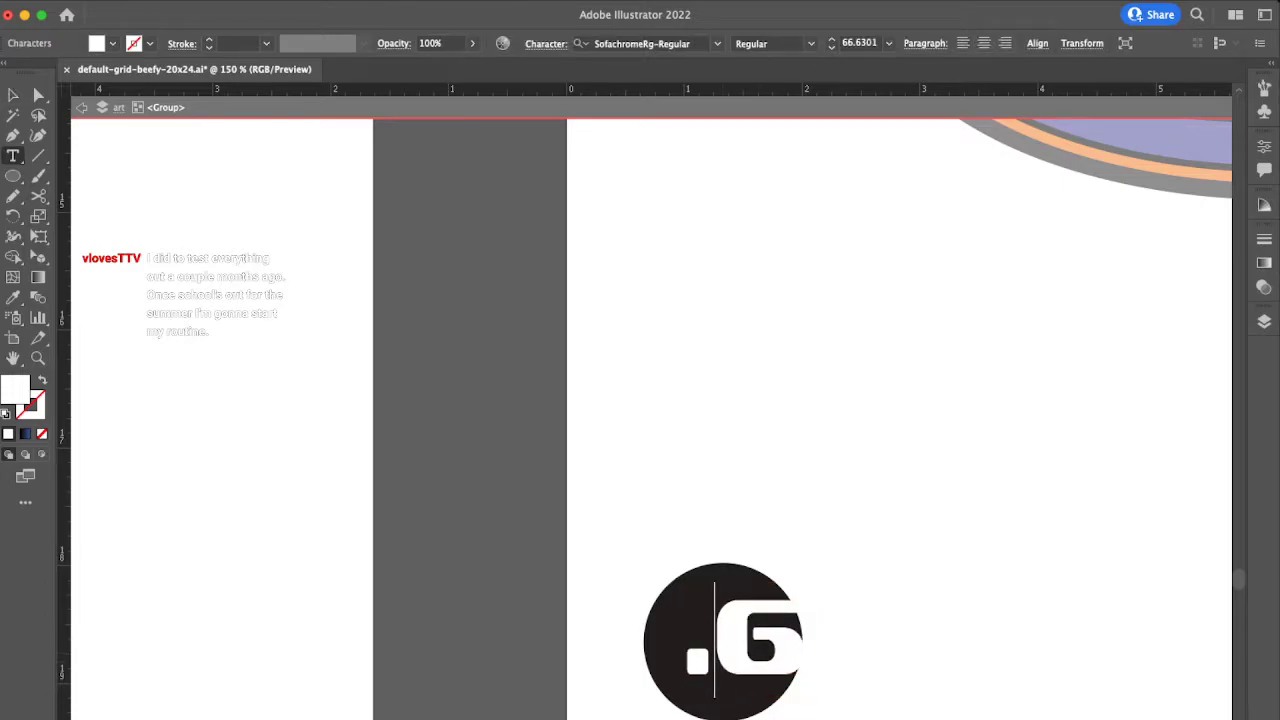
Step: Widen the kerning slightly between the dot and the 5 in the badge of the orange, green and purple artboard
{"action": "scroll", "coordinate": [650, 400], "scroll_direction": "left", "scroll_amount": 15}
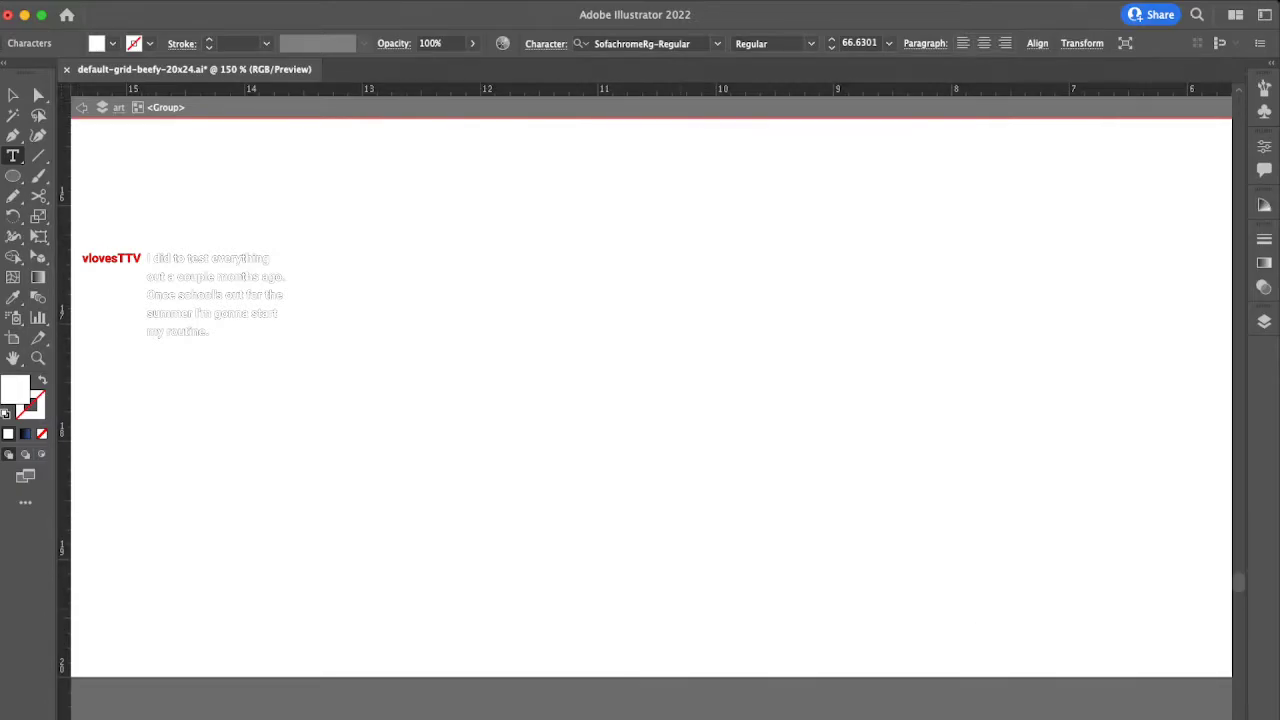
{"action": "scroll", "coordinate": [650, 400], "scroll_direction": "left", "scroll_amount": 5}
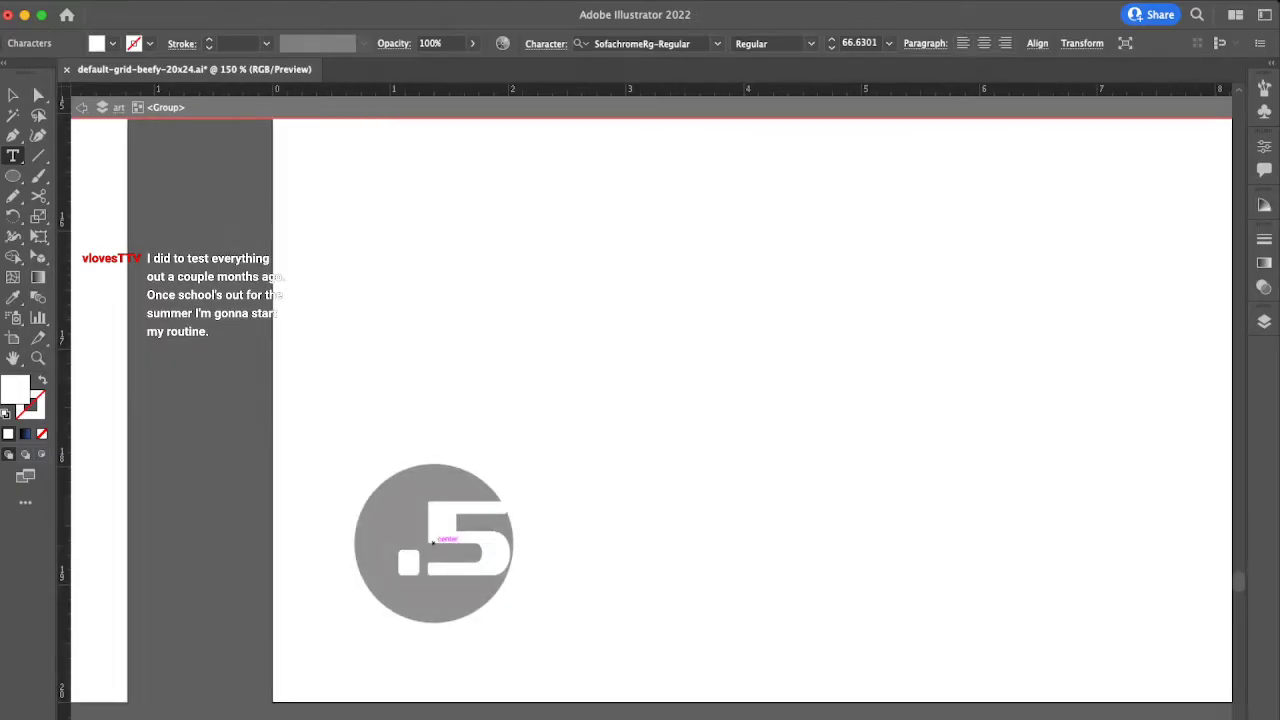
{"action": "left_click", "coordinate": [433, 543]}
{"action": "key", "text": "Escape"}
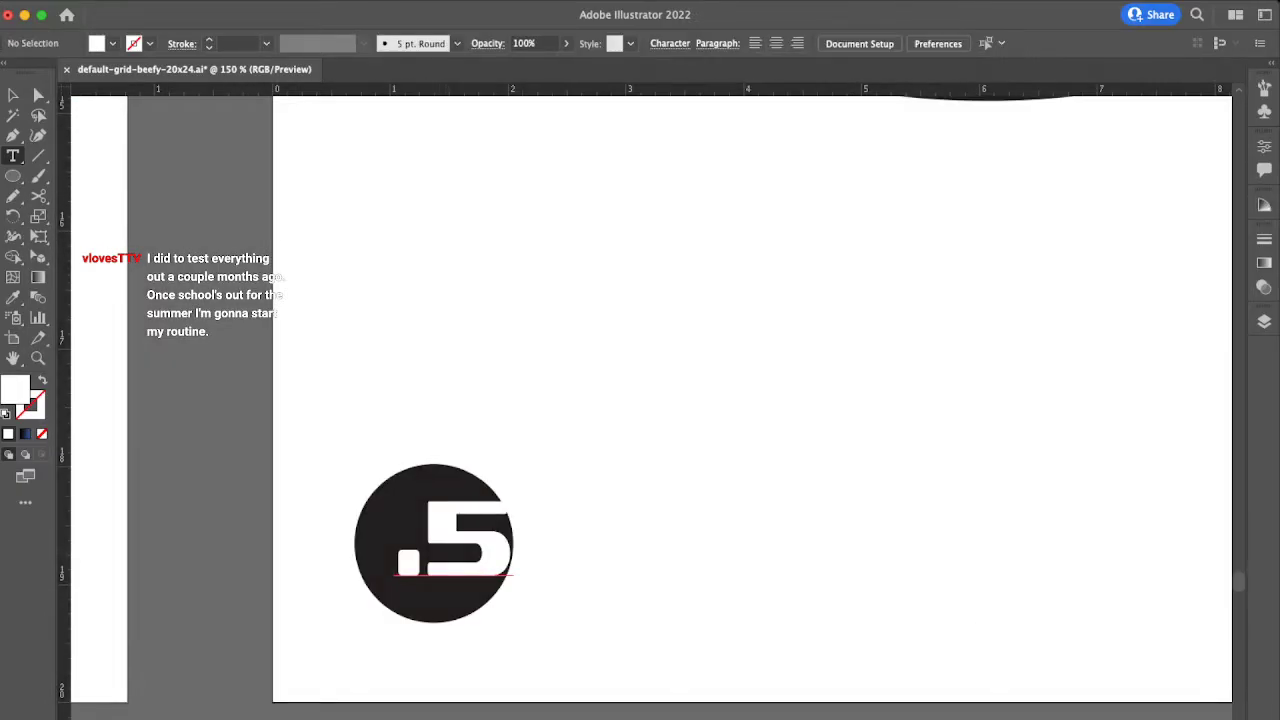
{"action": "left_click", "coordinate": [427, 540]}
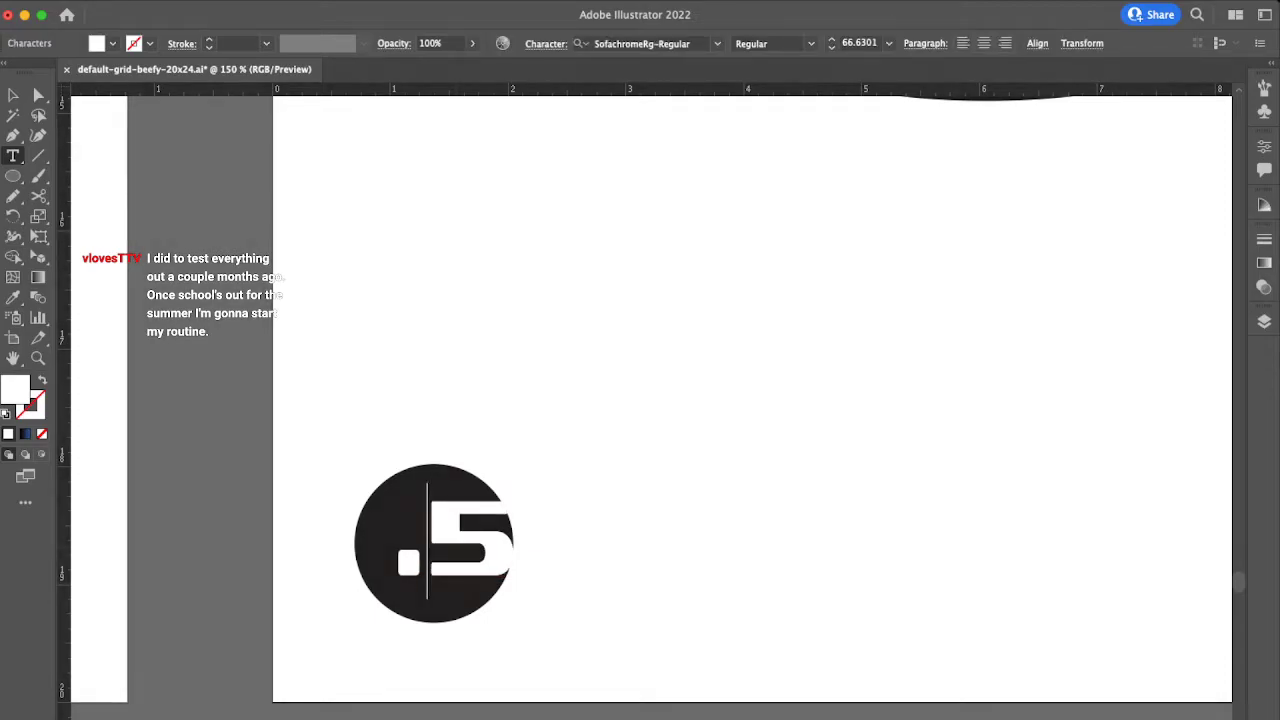
{"action": "key", "text": "Escape"}
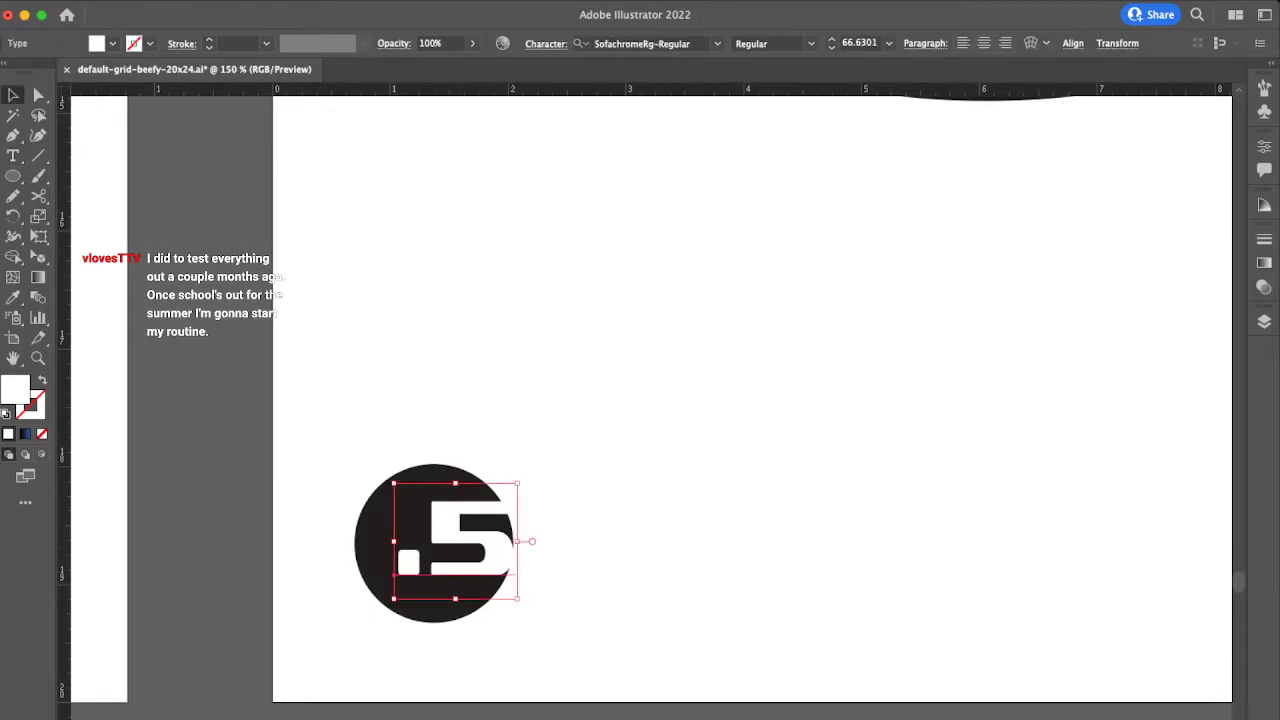
Step: Widen the kerning slightly between the dot and the 4 in the badge of the second row's first artboard
{"action": "scroll", "coordinate": [650, 400], "scroll_direction": "left", "scroll_amount": 5}
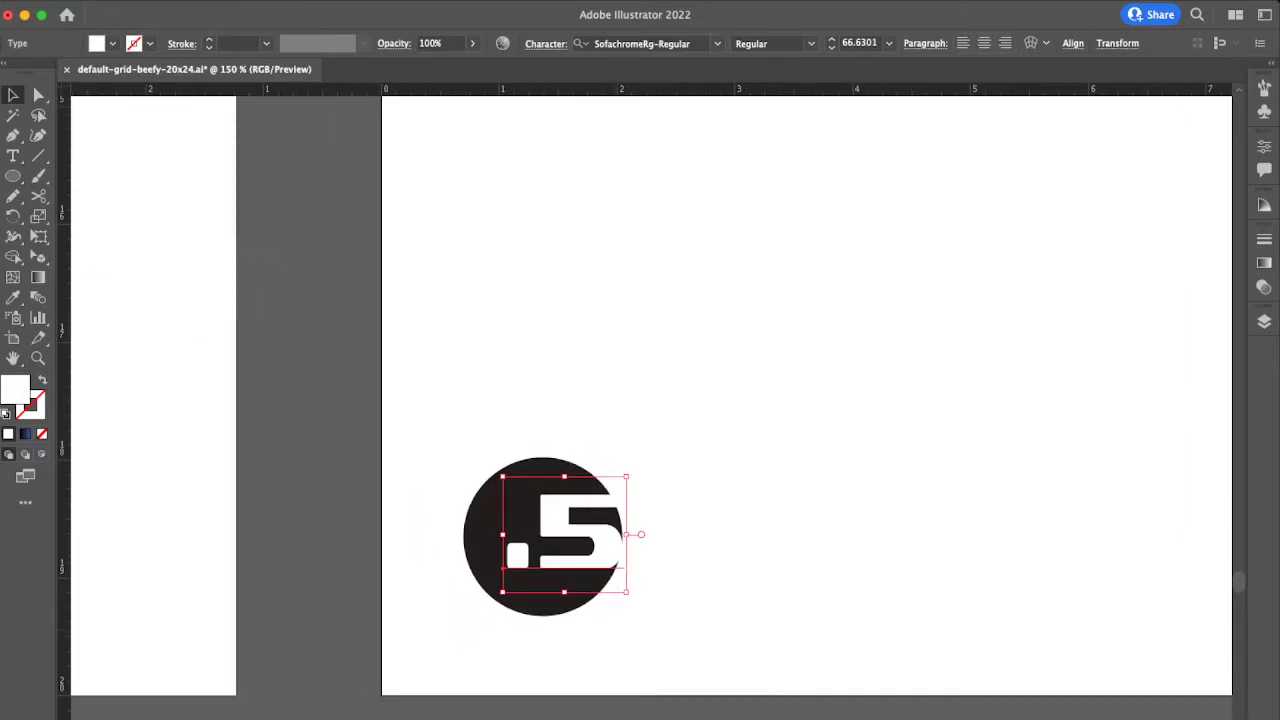
{"action": "key", "text": "super+minus"}
{"action": "key", "text": "super+minus"}
{"action": "scroll", "coordinate": [650, 400], "scroll_direction": "left", "scroll_amount": 10}
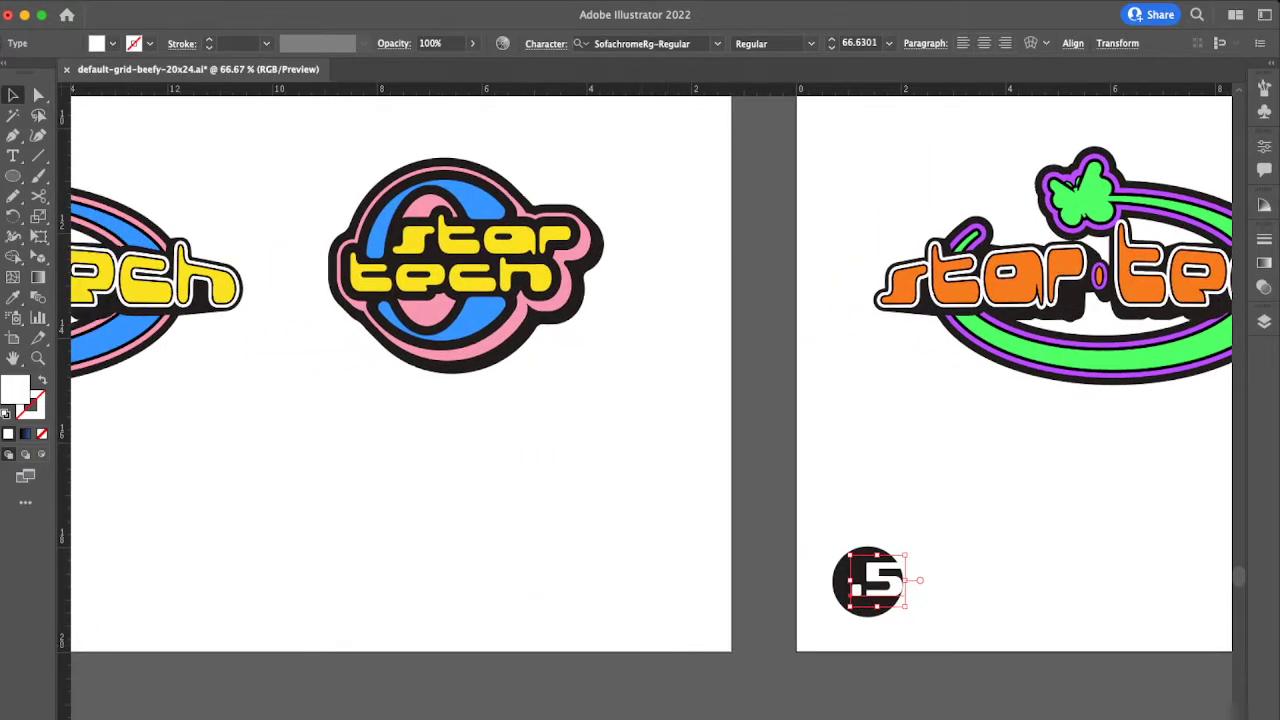
{"action": "scroll", "coordinate": [650, 400], "scroll_direction": "left", "scroll_amount": 10}
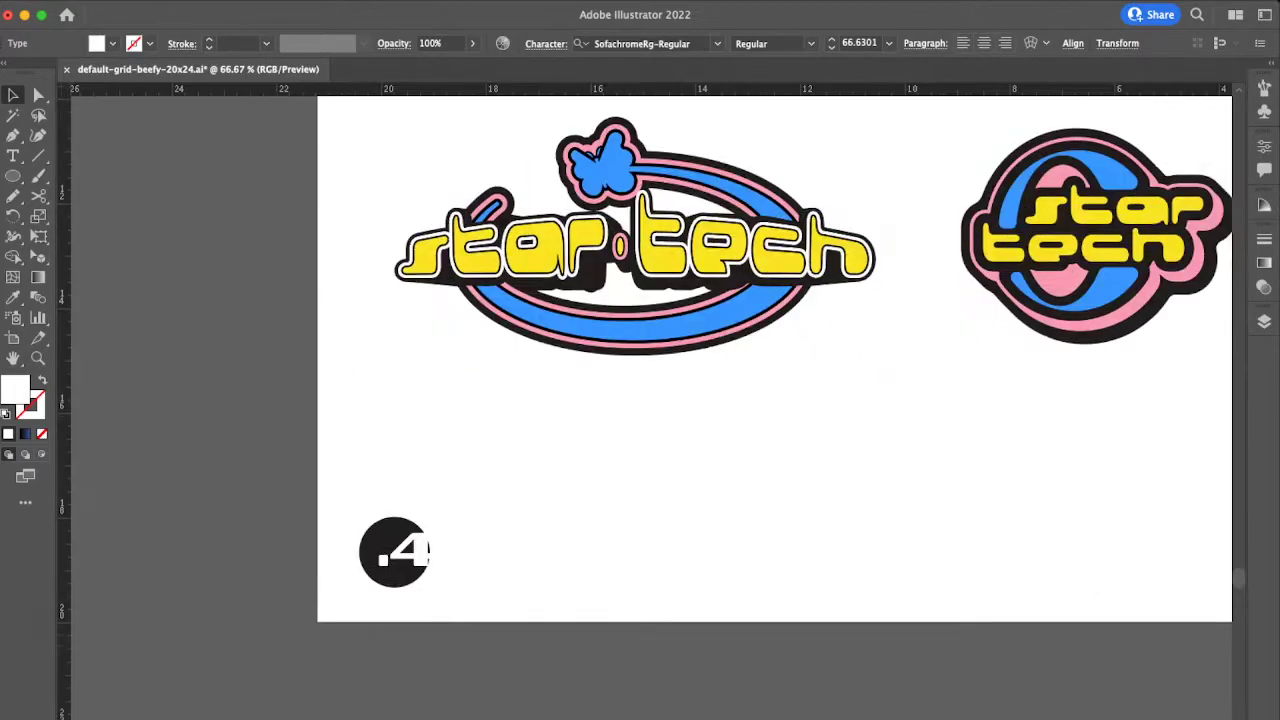
{"action": "scroll", "coordinate": [650, 400], "scroll_direction": "left", "scroll_amount": 3}
{"action": "scroll", "coordinate": [425, 561], "scroll_direction": "up", "scroll_amount": 1}
{"action": "key", "text": "t"}
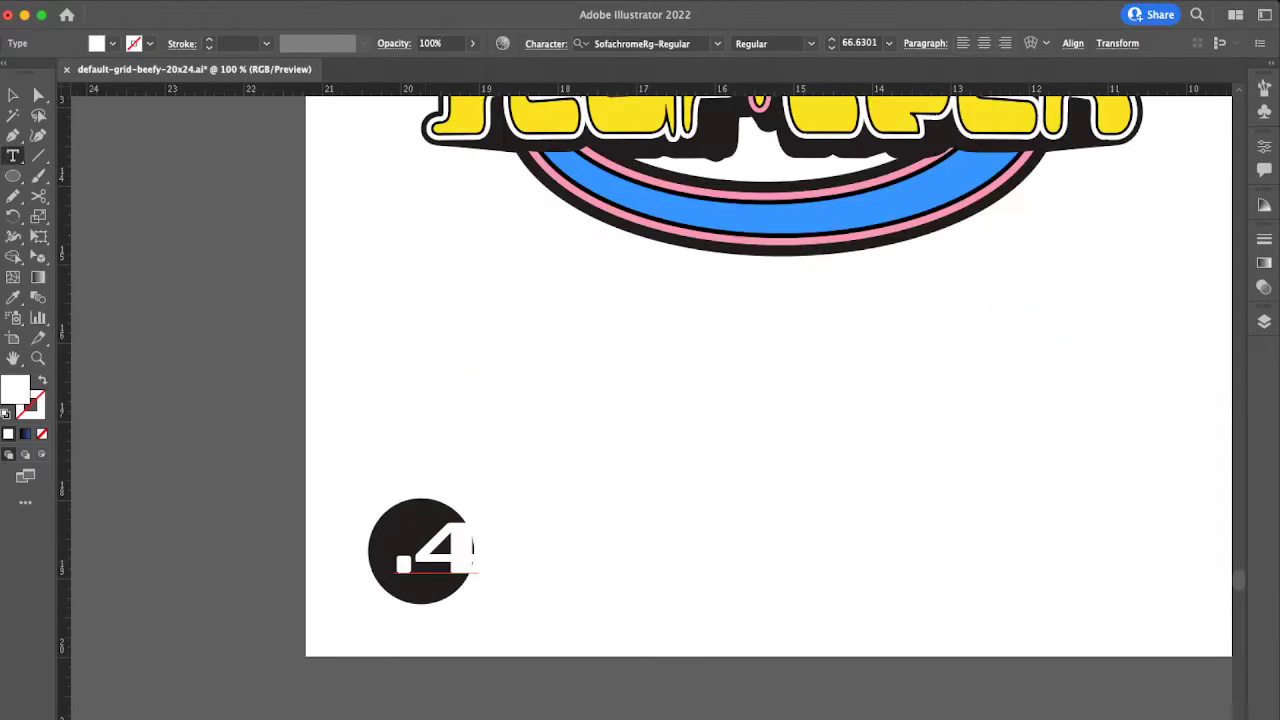
{"action": "left_click", "coordinate": [422, 558]}
{"action": "key", "text": "alt+Left"}
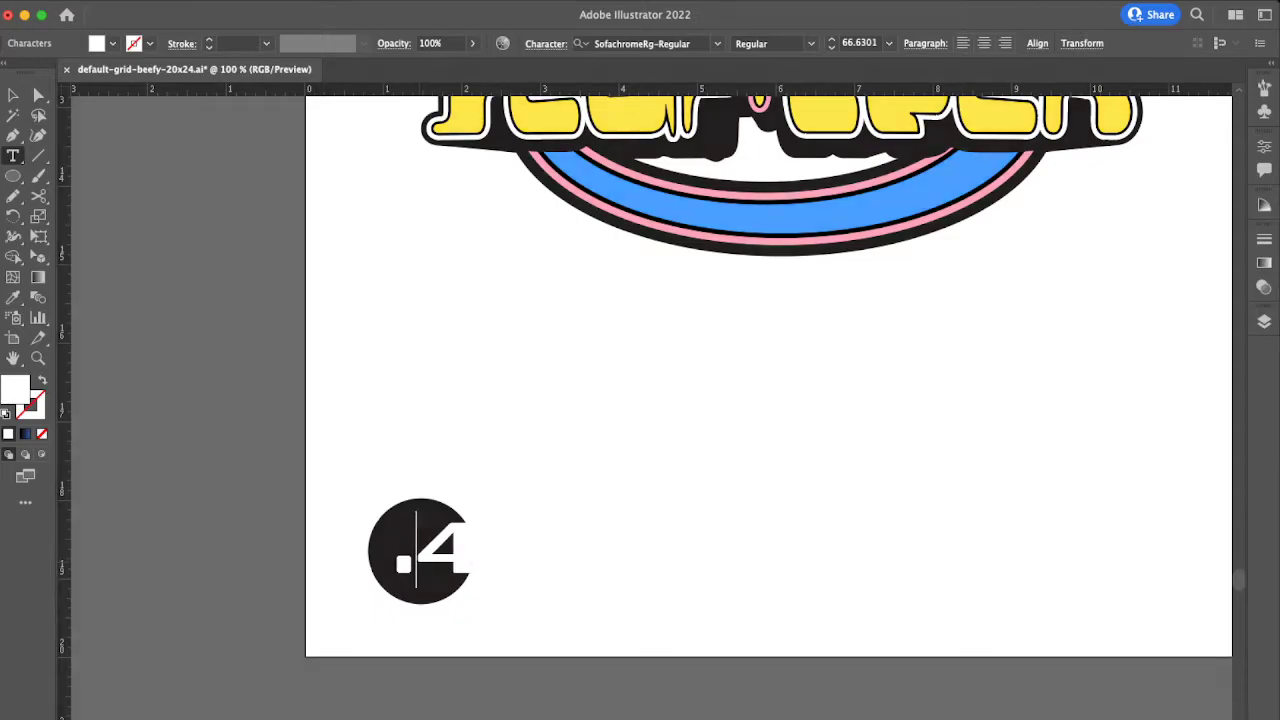
{"action": "key", "text": "alt+Left"}
{"action": "key", "text": "alt+Left"}
{"action": "key", "text": "Escape"}
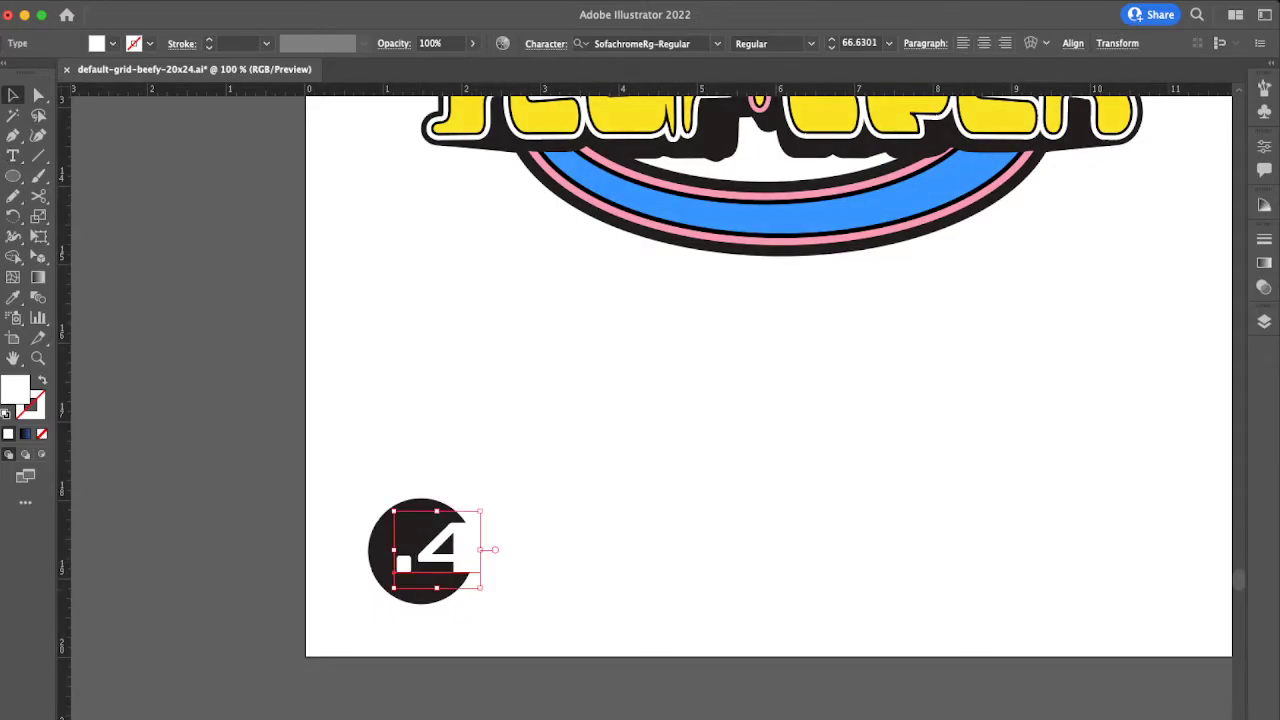
{"action": "key", "text": "super+minus"}
{"action": "key", "text": "super+minus"}
{"action": "key", "text": "super+minus"}
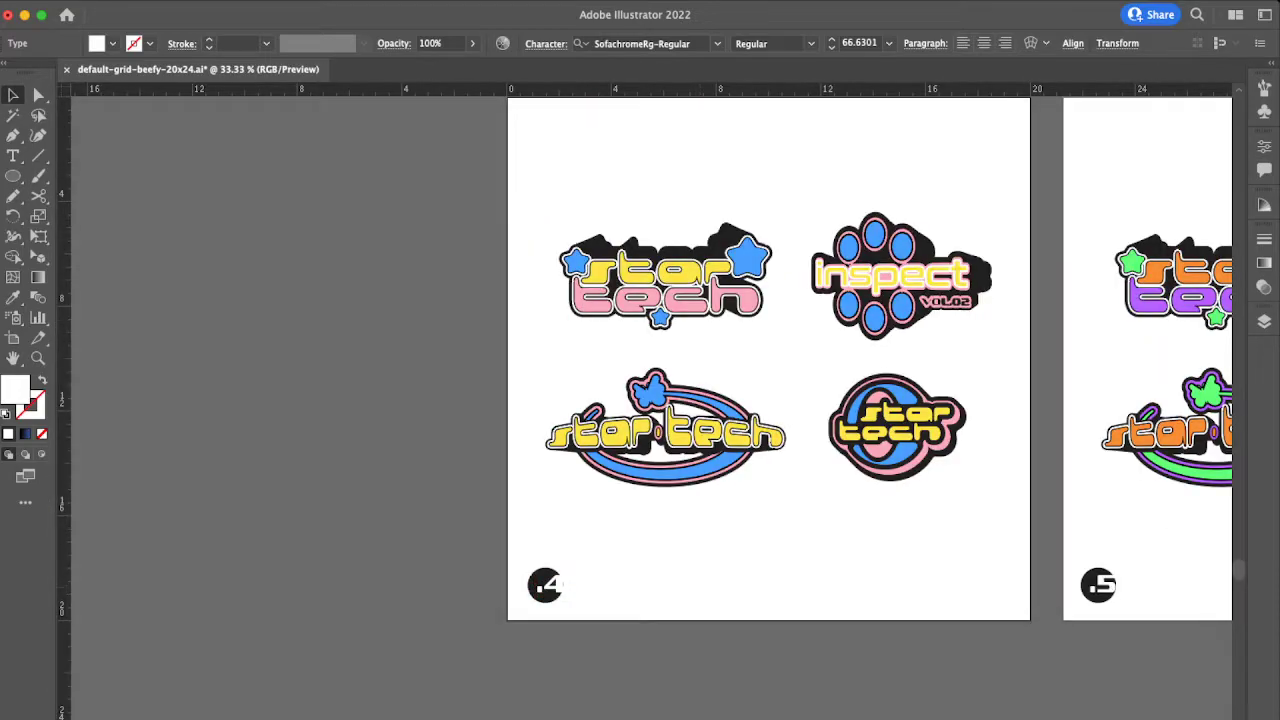
{"action": "key", "text": "super+shift+a"}
{"action": "scroll", "coordinate": [552, 587], "scroll_direction": "up", "scroll_amount": 2}
{"action": "scroll", "coordinate": [562, 588], "scroll_direction": "up", "scroll_amount": 2}
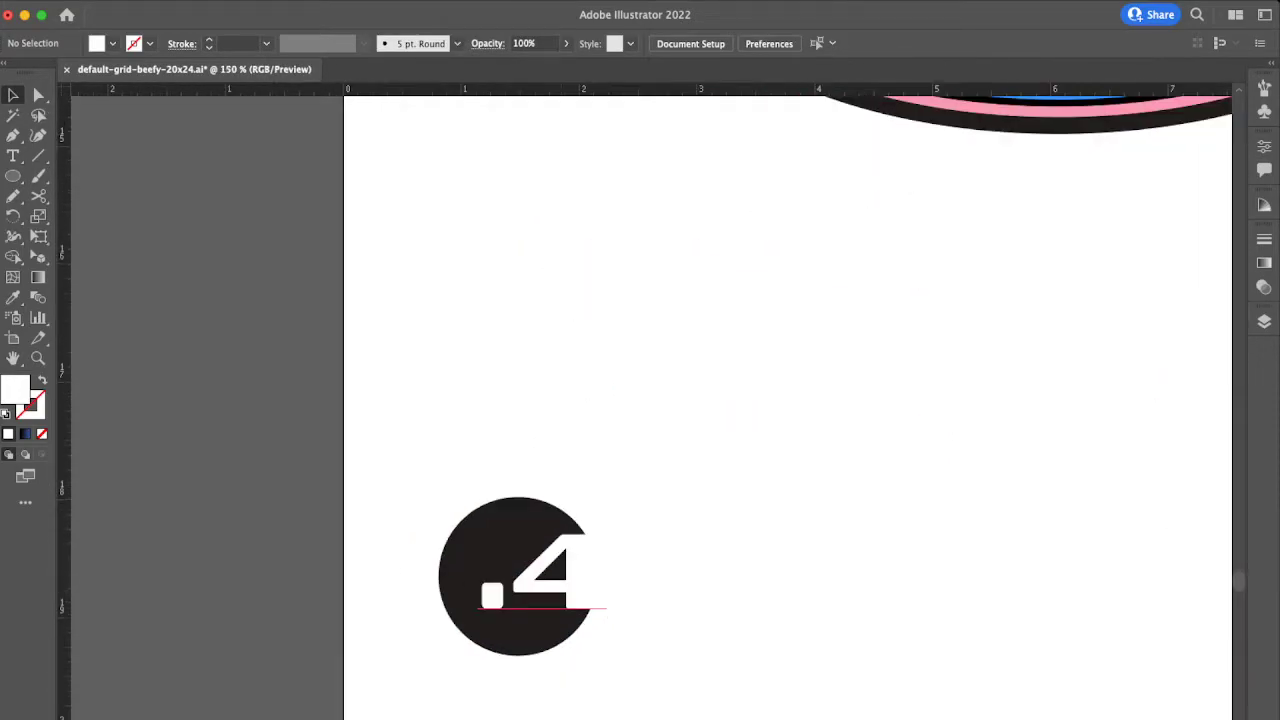
Step: Widen the kerning slightly between the dot and the 3 in the badge of the lime and purple artboard
{"action": "key", "text": "super+minus"}
{"action": "key", "text": "super+minus"}
{"action": "key", "text": "super+minus"}
{"action": "key", "text": "super+minus"}
{"action": "key", "text": "super+minus"}
{"action": "key", "text": "super+minus"}
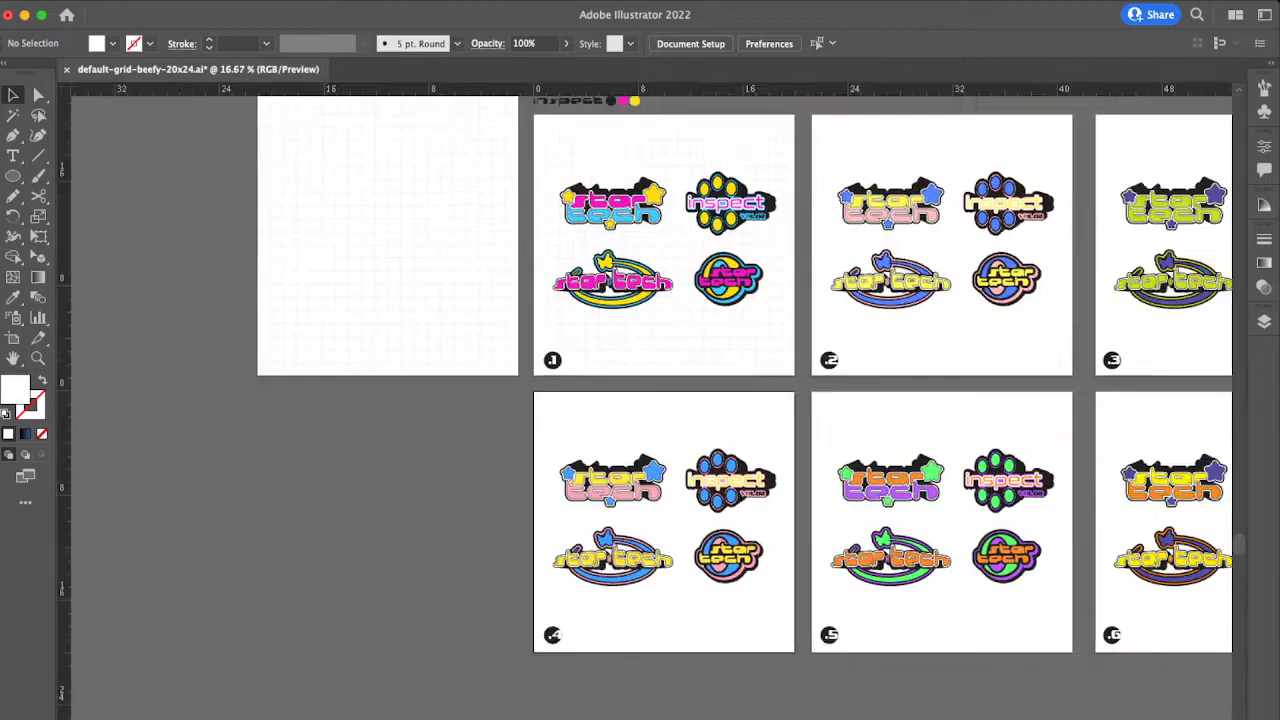
{"action": "scroll", "coordinate": [640, 400], "scroll_direction": "right", "scroll_amount": 5}
{"action": "scroll", "coordinate": [640, 400], "scroll_direction": "up", "scroll_amount": 2}
{"action": "scroll", "coordinate": [947, 417], "scroll_direction": "up", "scroll_amount": 4}
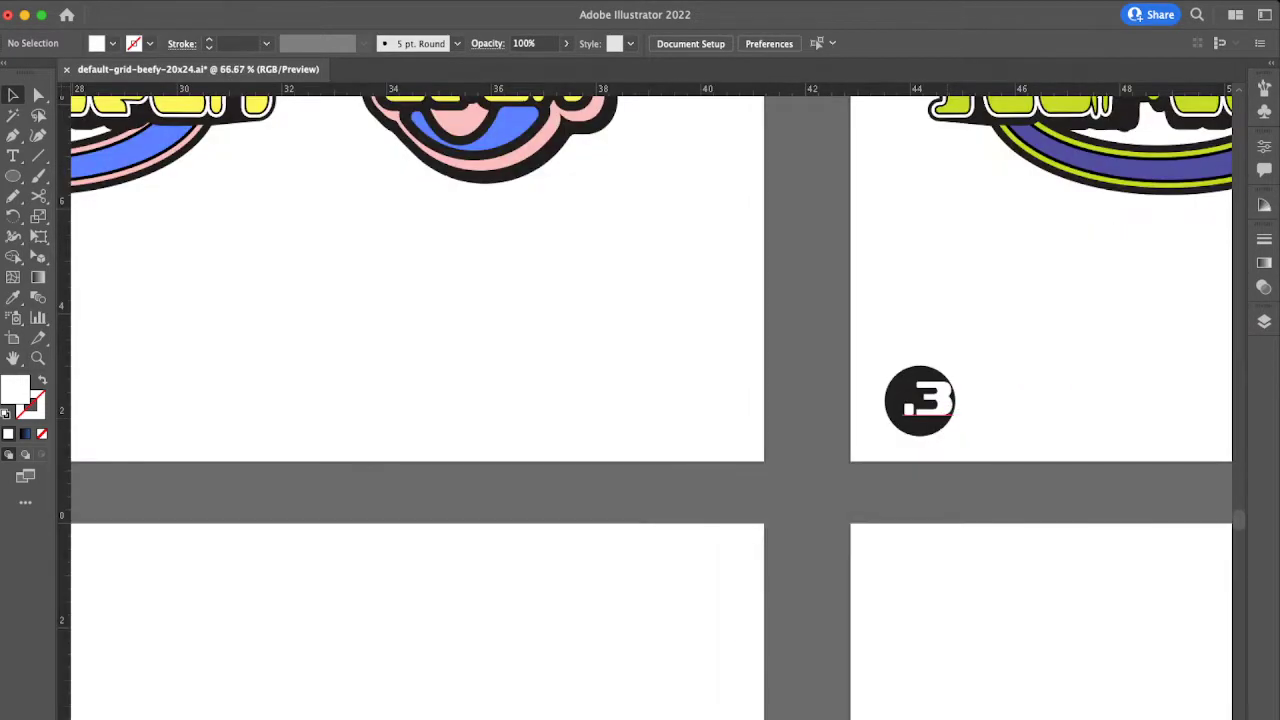
{"action": "key", "text": "r"}
{"action": "key", "text": "t"}
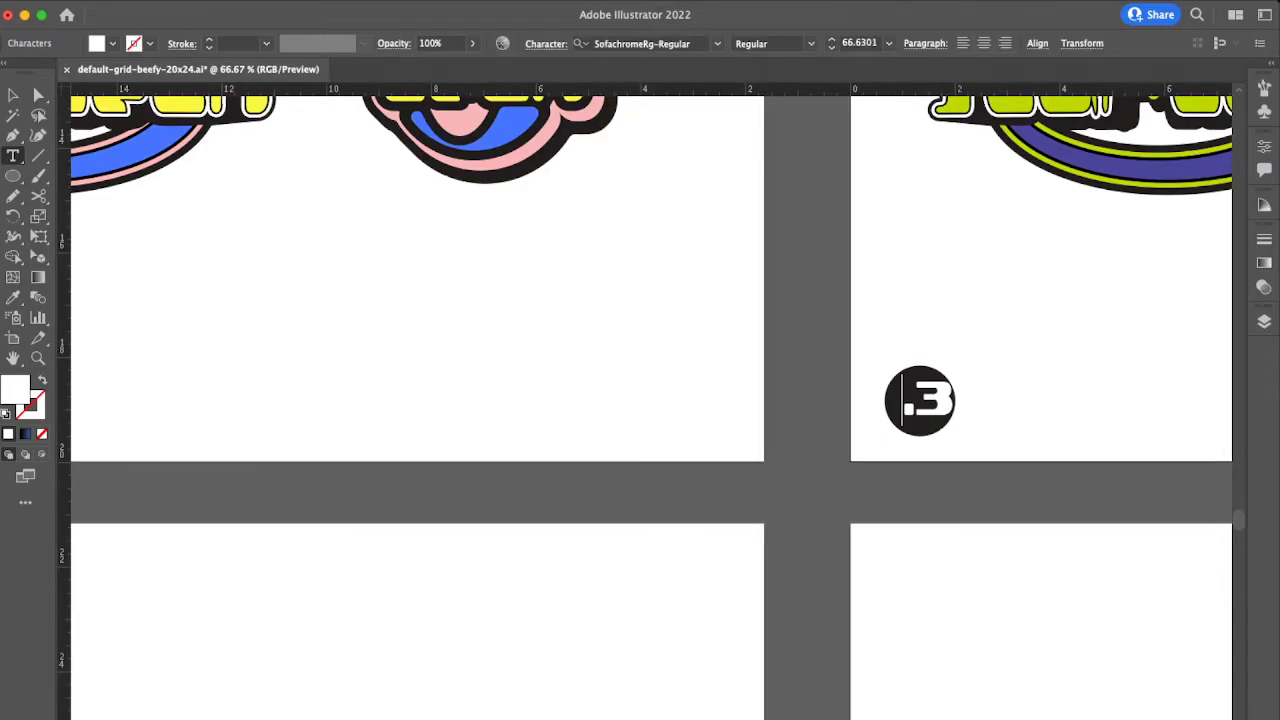
{"action": "left_click", "coordinate": [915, 402]}
{"action": "key", "text": "alt+Right"}
{"action": "key", "text": "alt+Right"}
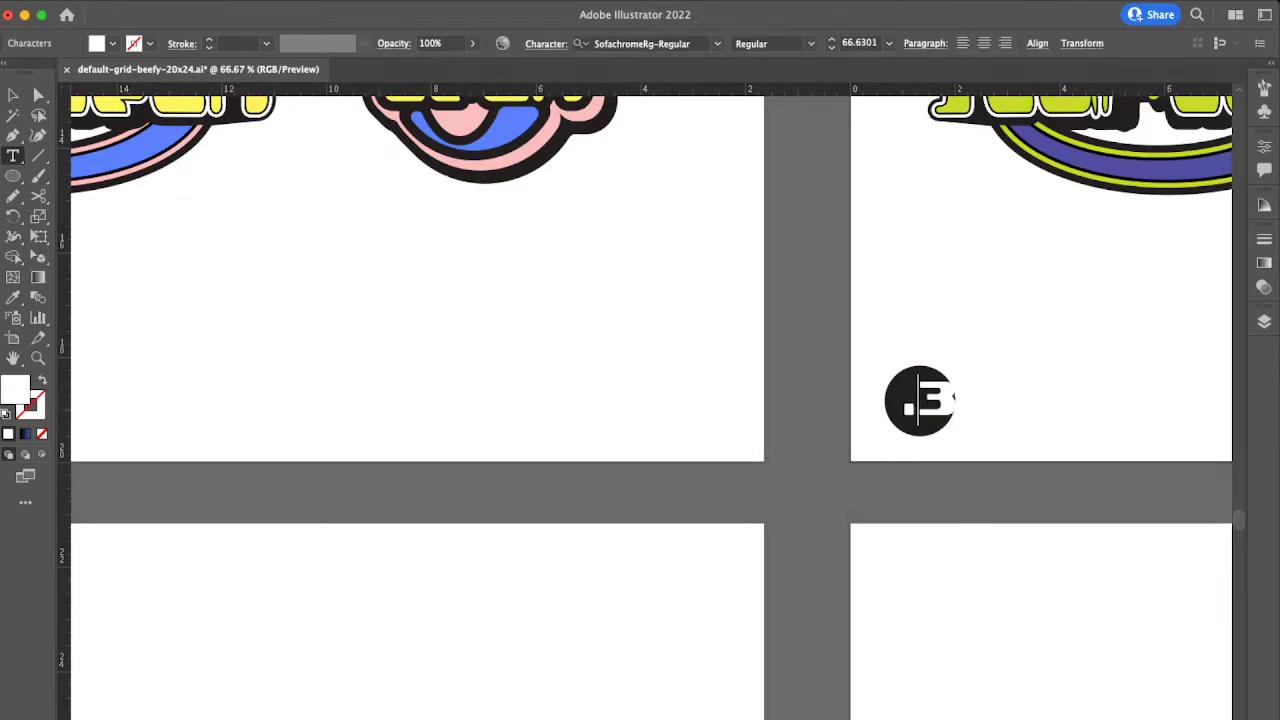
{"action": "scroll", "coordinate": [640, 400], "scroll_direction": "left", "scroll_amount": 3}
{"action": "key", "text": "Escape"}
Step: Adjust the kerning between the dot and the 2 in the upper row's badge, then deselect the text
{"action": "key", "text": "super+minus"}
{"action": "key", "text": "super+minus"}
{"action": "key", "text": "super+minus"}
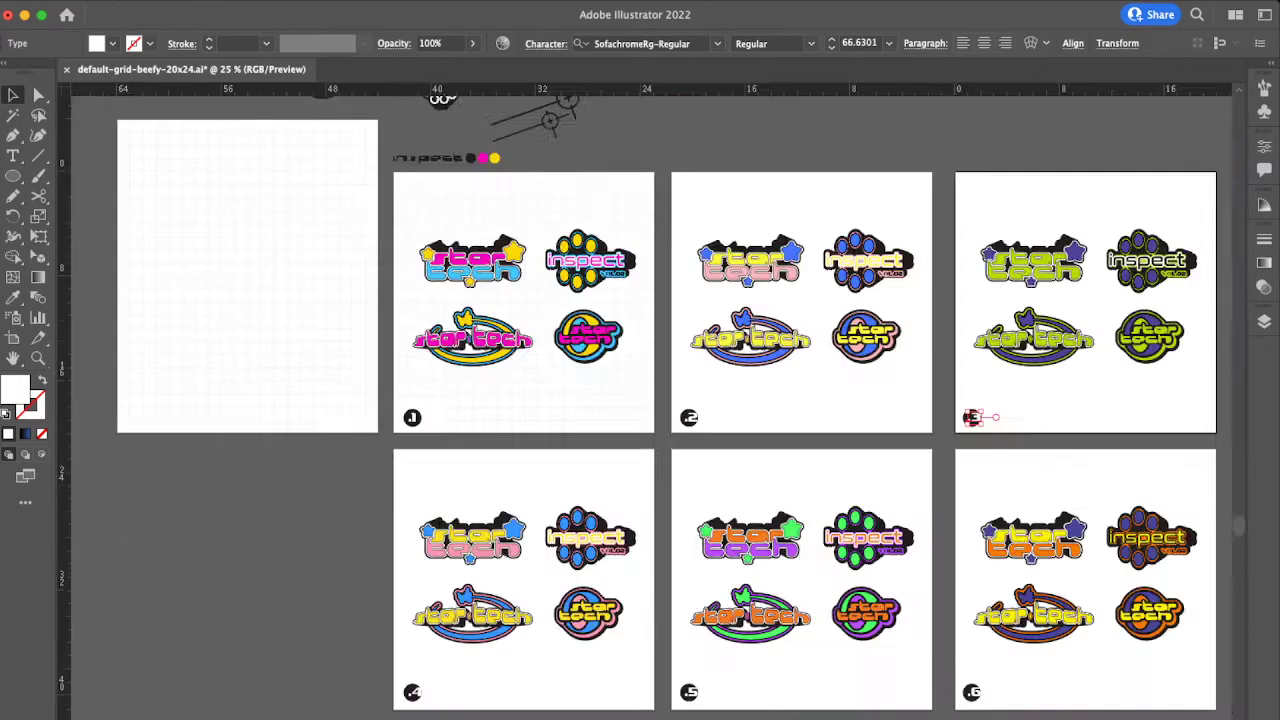
{"action": "key", "text": "super+minus"}
{"action": "scroll", "coordinate": [604, 426], "scroll_direction": "up", "scroll_amount": 5}
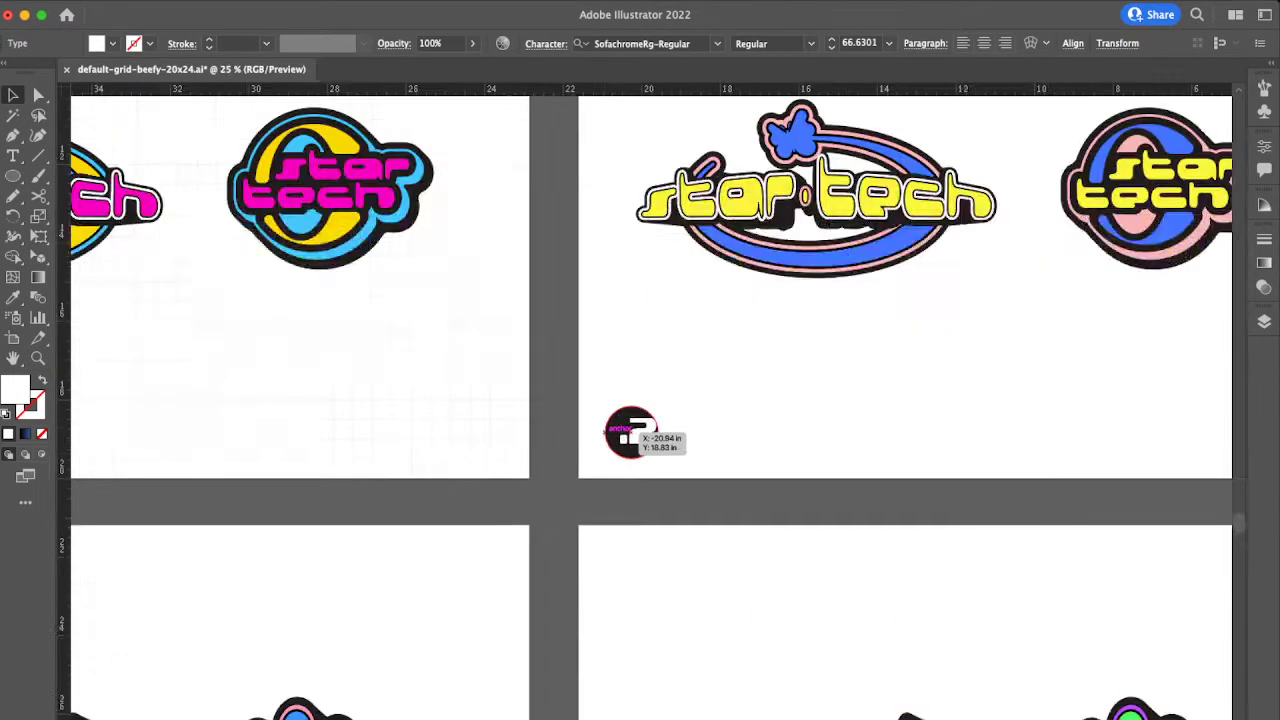
{"action": "key", "text": "t"}
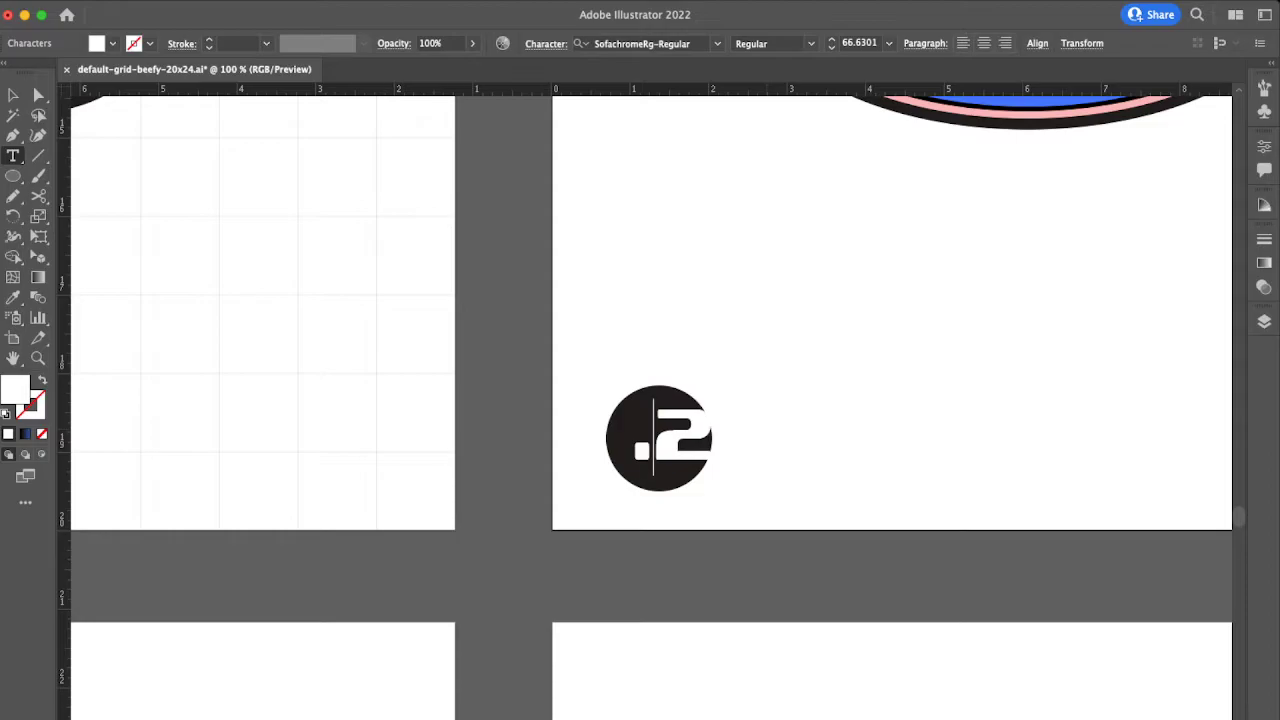
{"action": "key", "text": "Escape"}
{"action": "left_click", "coordinate": [900, 438]}
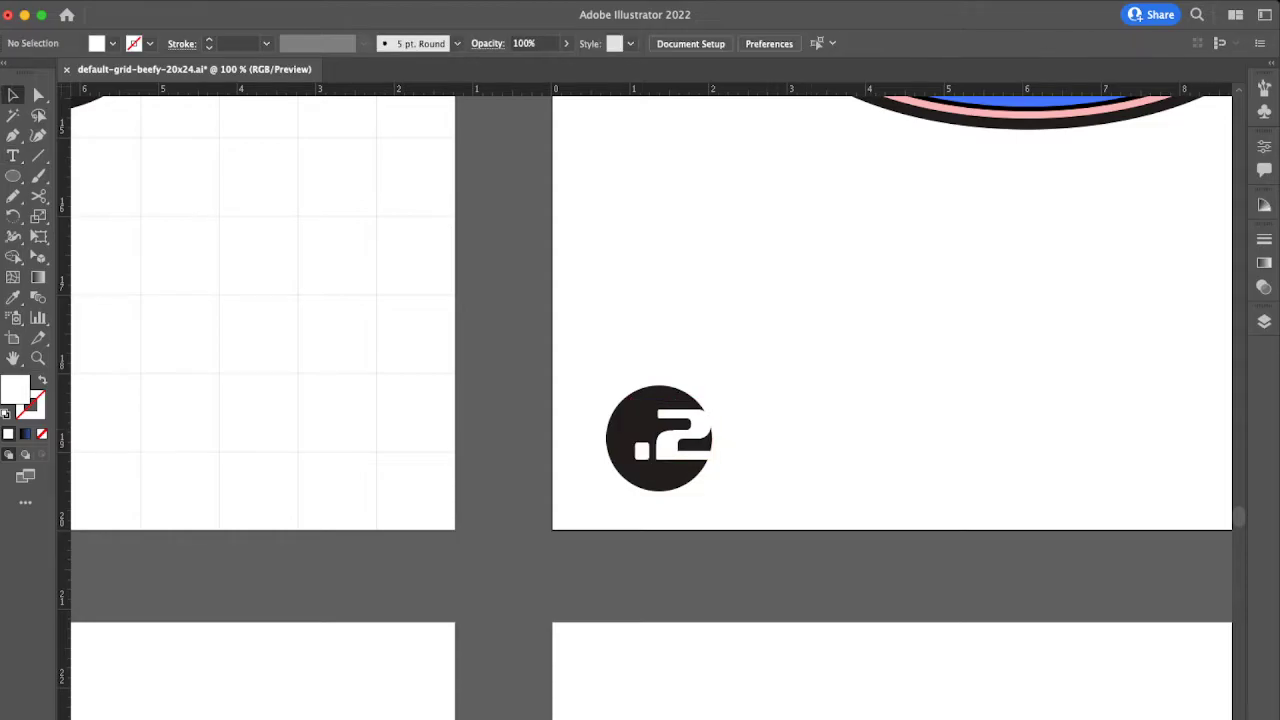
Step: Review the numbered badges and logo colorways across all six artboards
{"action": "scroll", "coordinate": [900, 437], "scroll_direction": "down", "scroll_amount": 2}
{"action": "scroll", "coordinate": [880, 445], "scroll_direction": "left", "scroll_amount": 8}
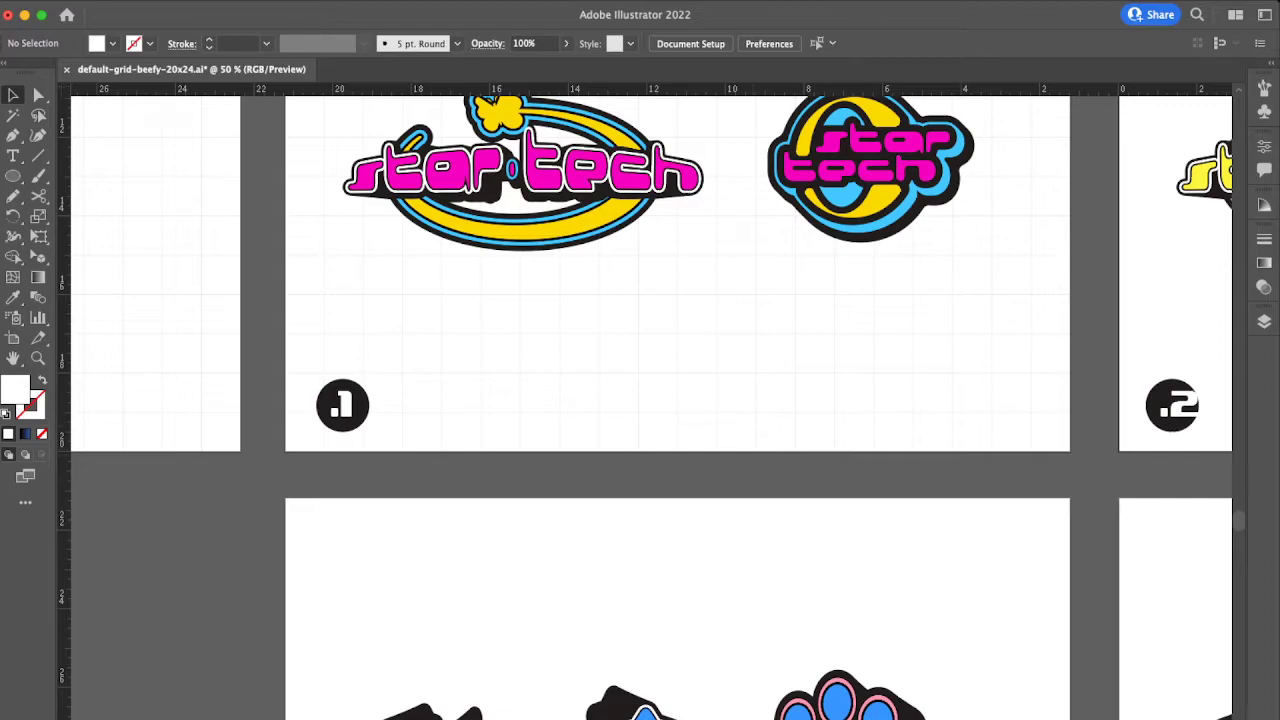
{"action": "key", "text": "t"}
{"action": "scroll", "coordinate": [397, 410], "scroll_direction": "down", "scroll_amount": 3}
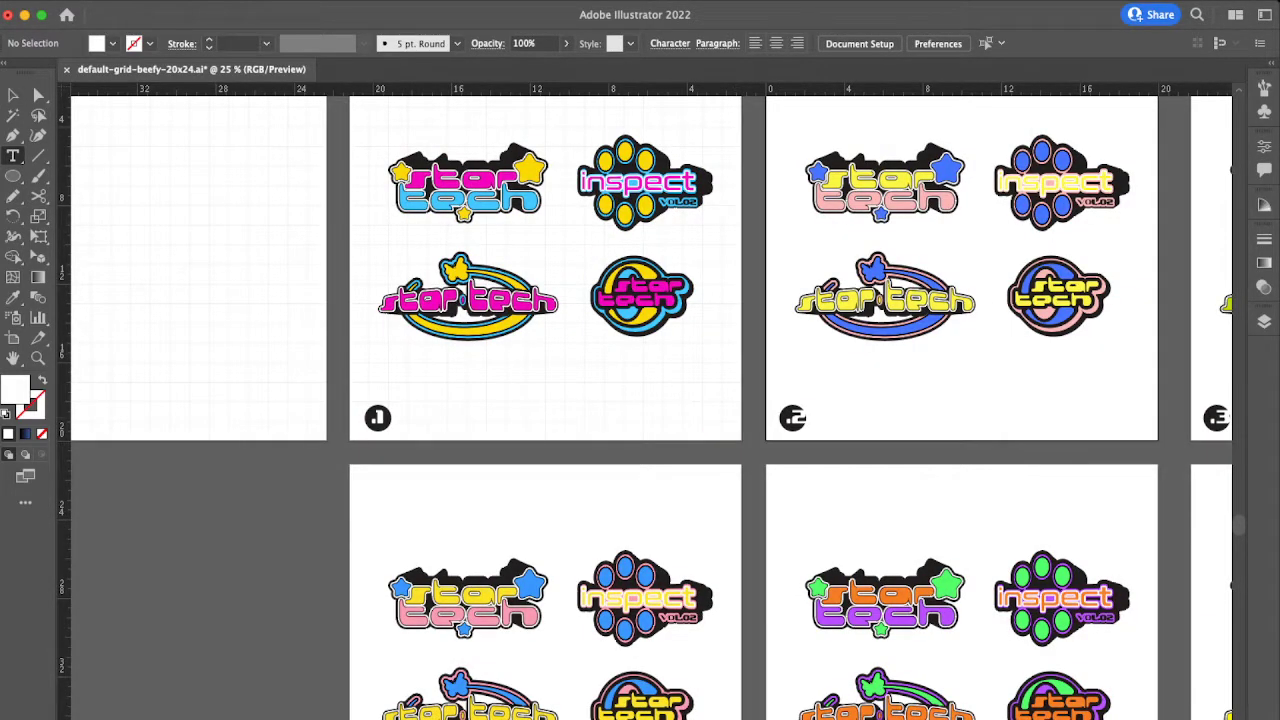
{"action": "key", "text": "v"}
{"action": "scroll", "coordinate": [481, 358], "scroll_direction": "down", "scroll_amount": 3}
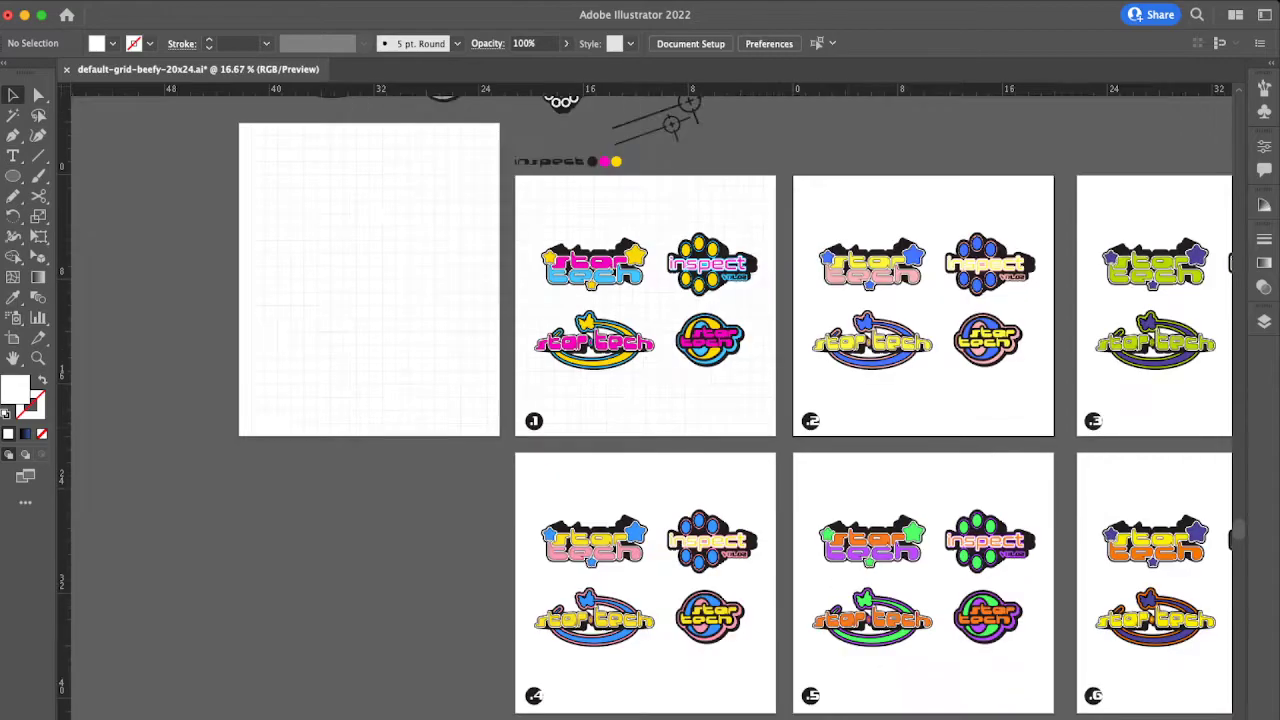
{"action": "scroll", "coordinate": [640, 408], "scroll_direction": "up", "scroll_amount": 1}
{"action": "scroll", "coordinate": [640, 408], "scroll_direction": "left", "scroll_amount": 2}
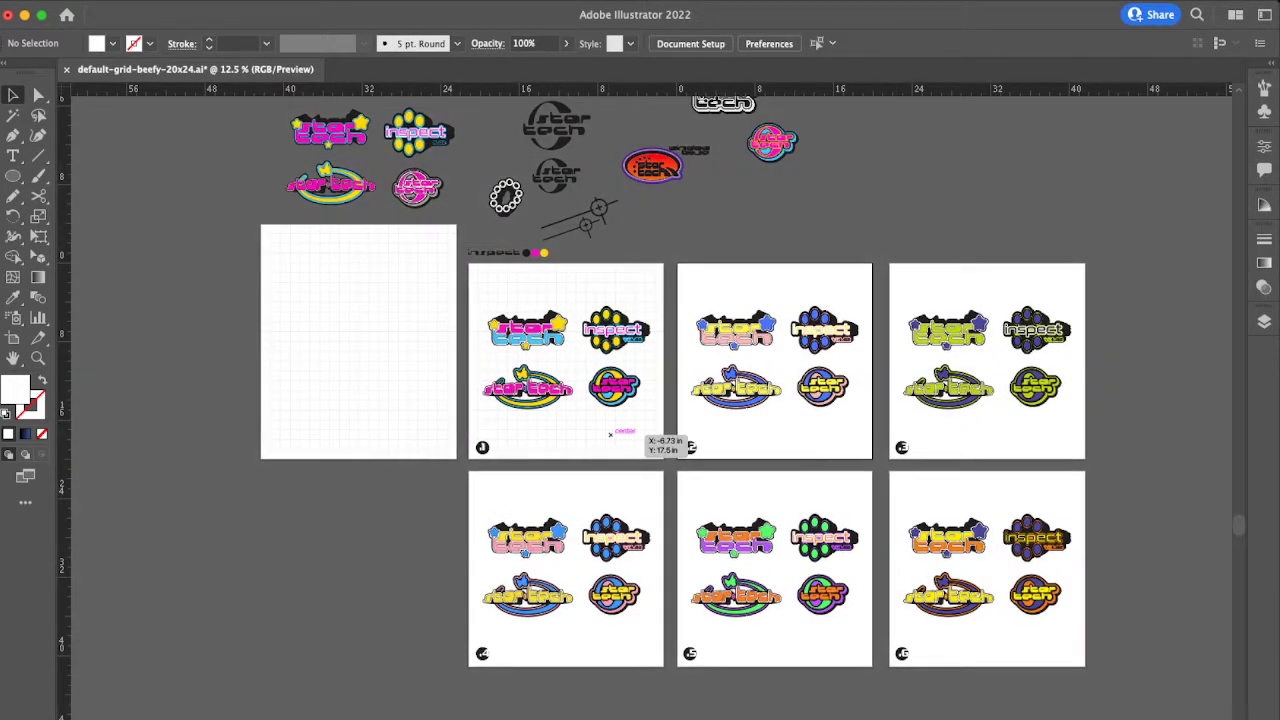
Step: Ungroup the background grid on the magenta, yellow and cyan artboard and delete its grid lines
{"action": "left_click", "coordinate": [611, 432]}
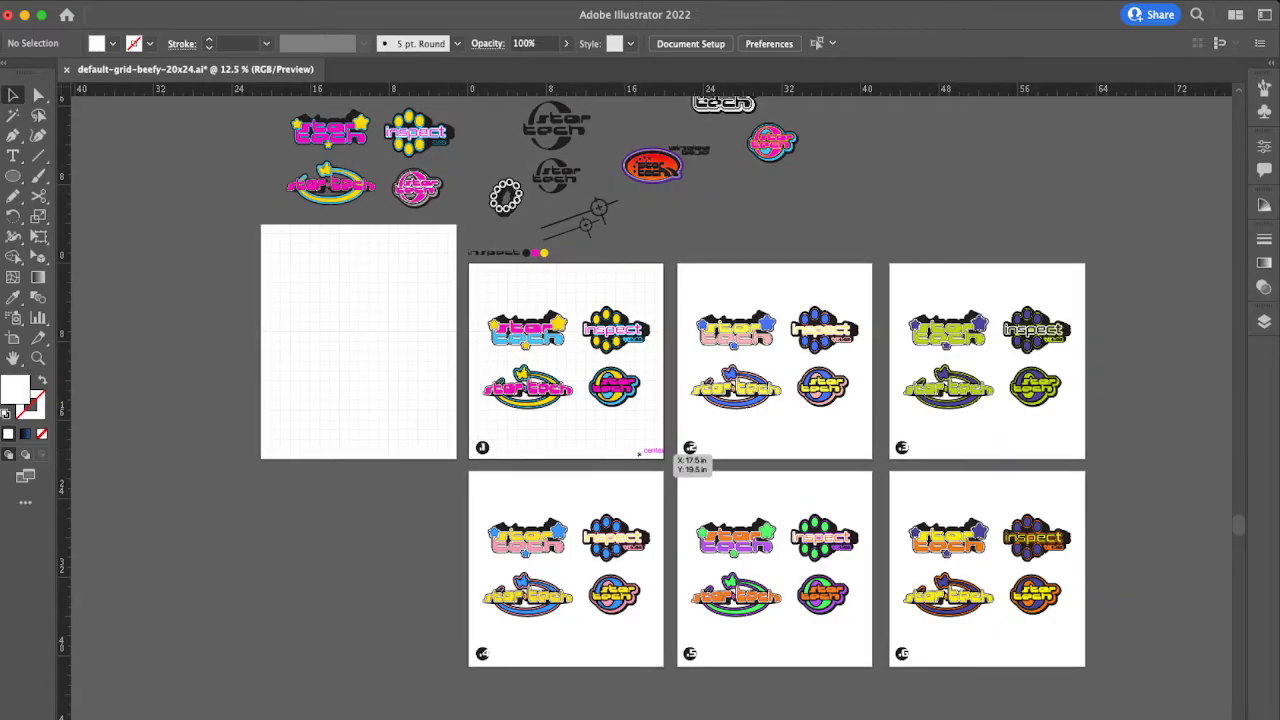
{"action": "left_click", "coordinate": [640, 455]}
{"action": "key", "text": "super+shift+g"}
{"action": "left_click", "coordinate": [635, 449]}
{"action": "left_click", "coordinate": [616, 441]}
{"action": "key", "text": "Delete"}
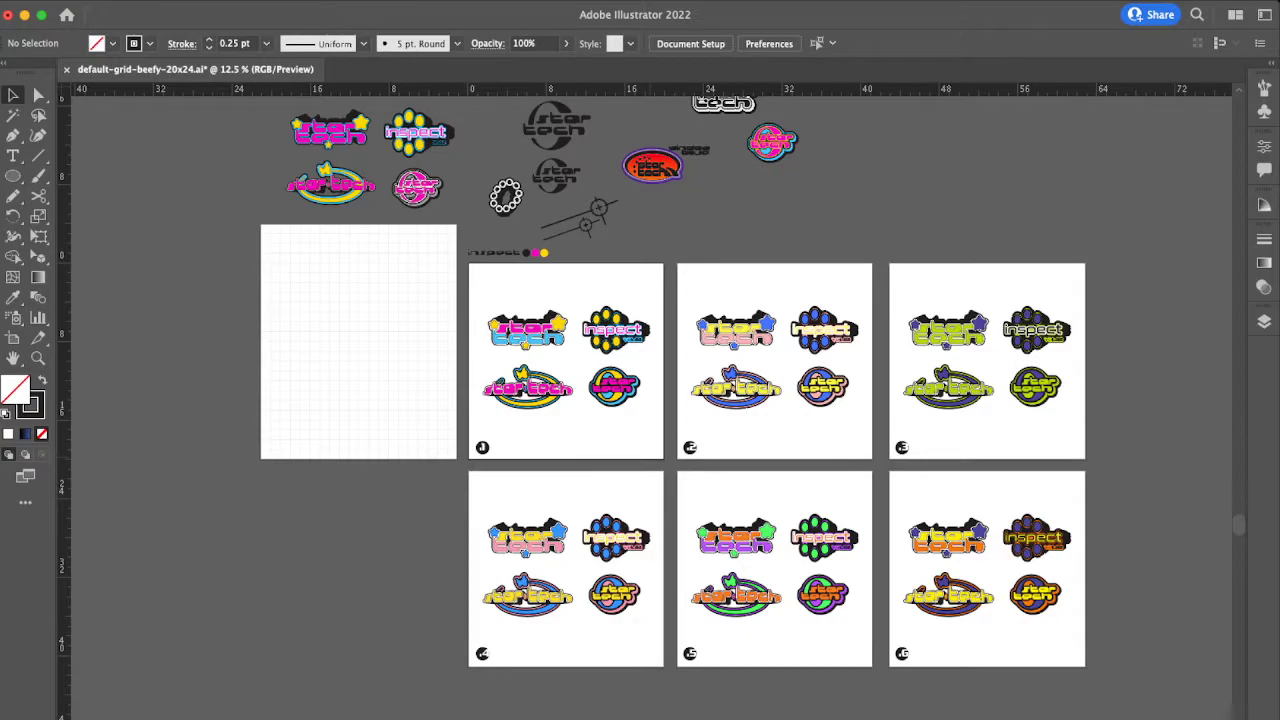
Step: Enlarge the magenta, yellow and cyan artboard to span all six colorway artboards, and draw a rectangle covering its whole area
{"action": "key", "text": "shift+o"}
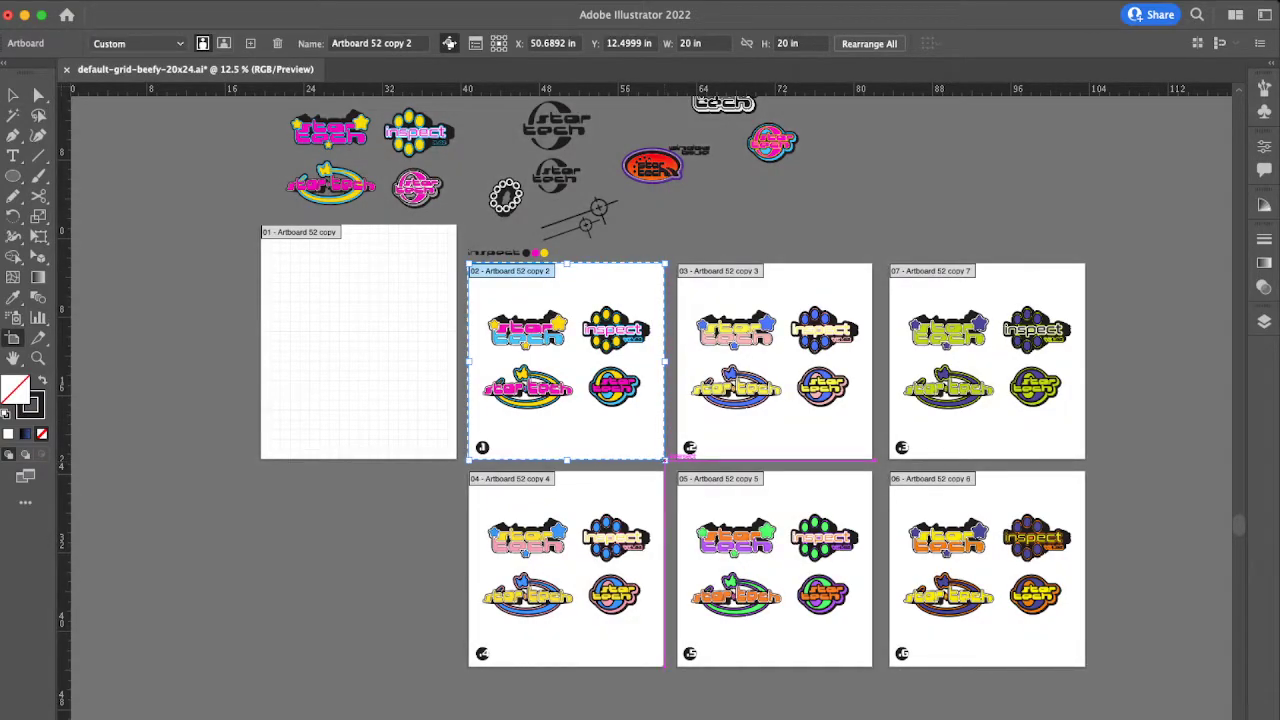
{"action": "left_click_drag", "start_coordinate": [665, 460], "coordinate": [1088, 667]}
{"action": "key", "text": "v"}
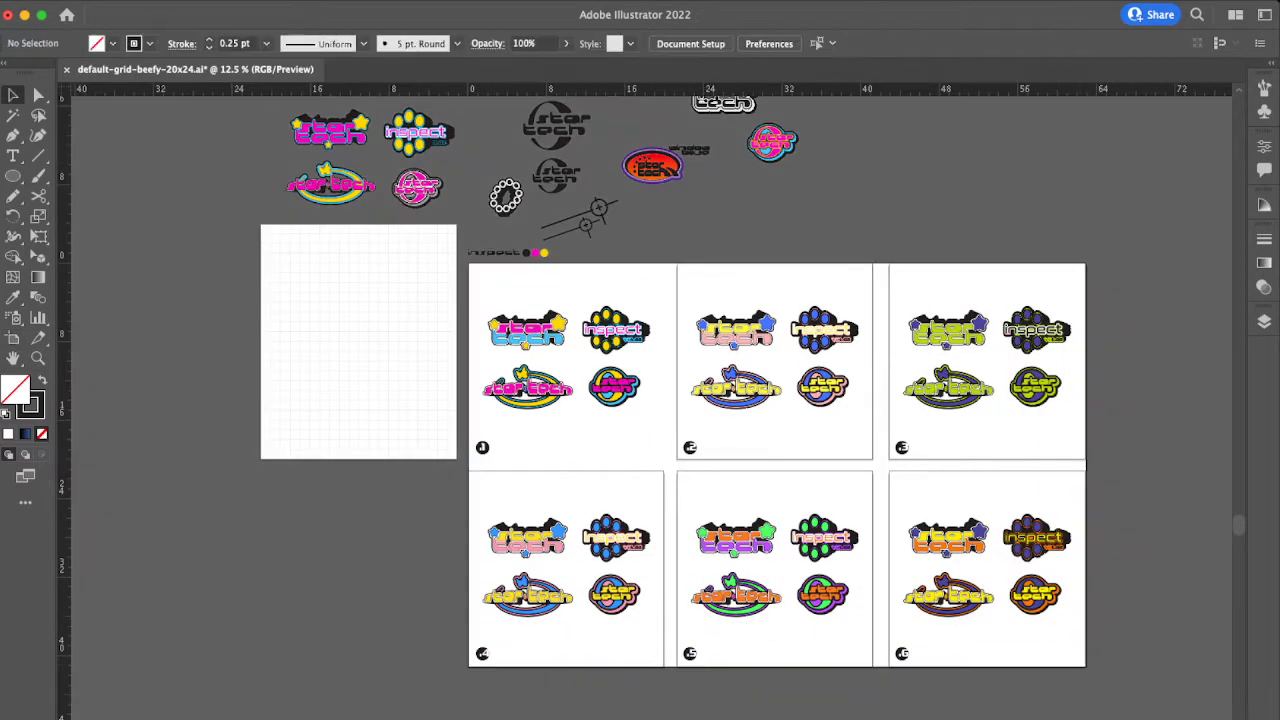
{"action": "key", "text": "m"}
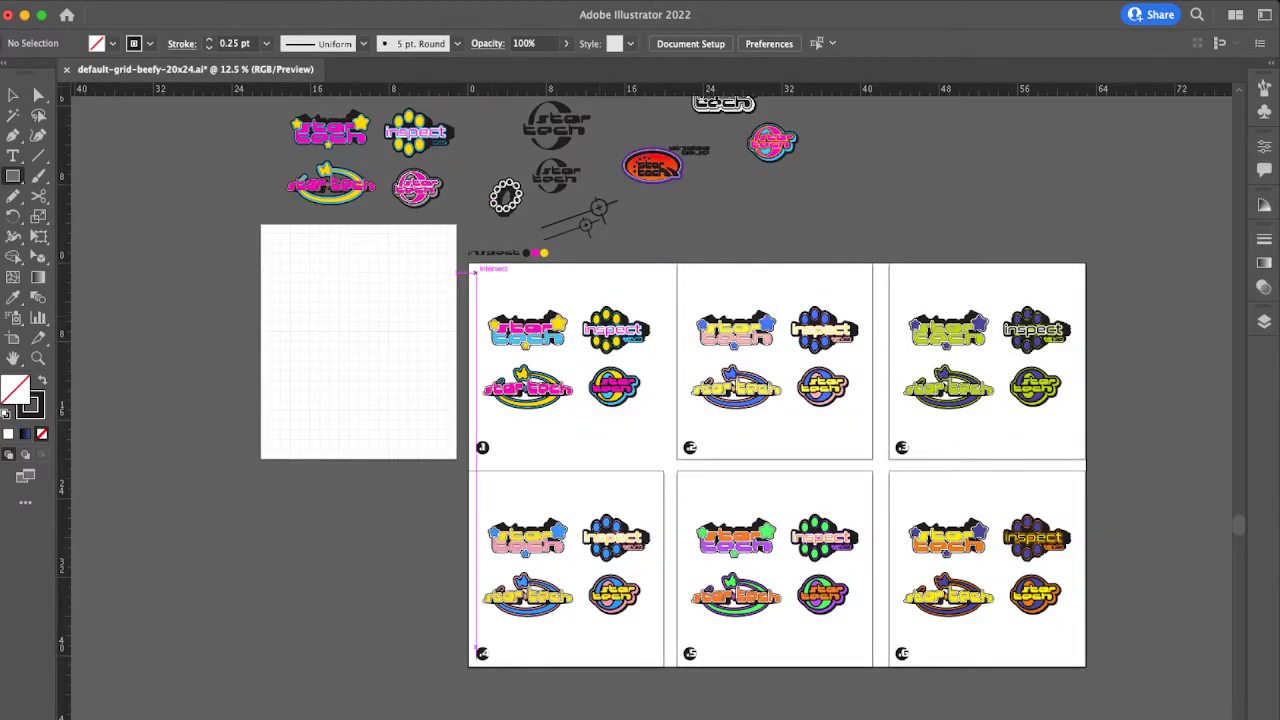
{"action": "mouse_move", "coordinate": [470, 265]}
{"action": "left_mouse_down"}
{"action": "mouse_move", "coordinate": [888, 507]}
{"action": "mouse_move", "coordinate": [1086, 667]}
{"action": "left_mouse_up"}
{"action": "key", "text": "v"}
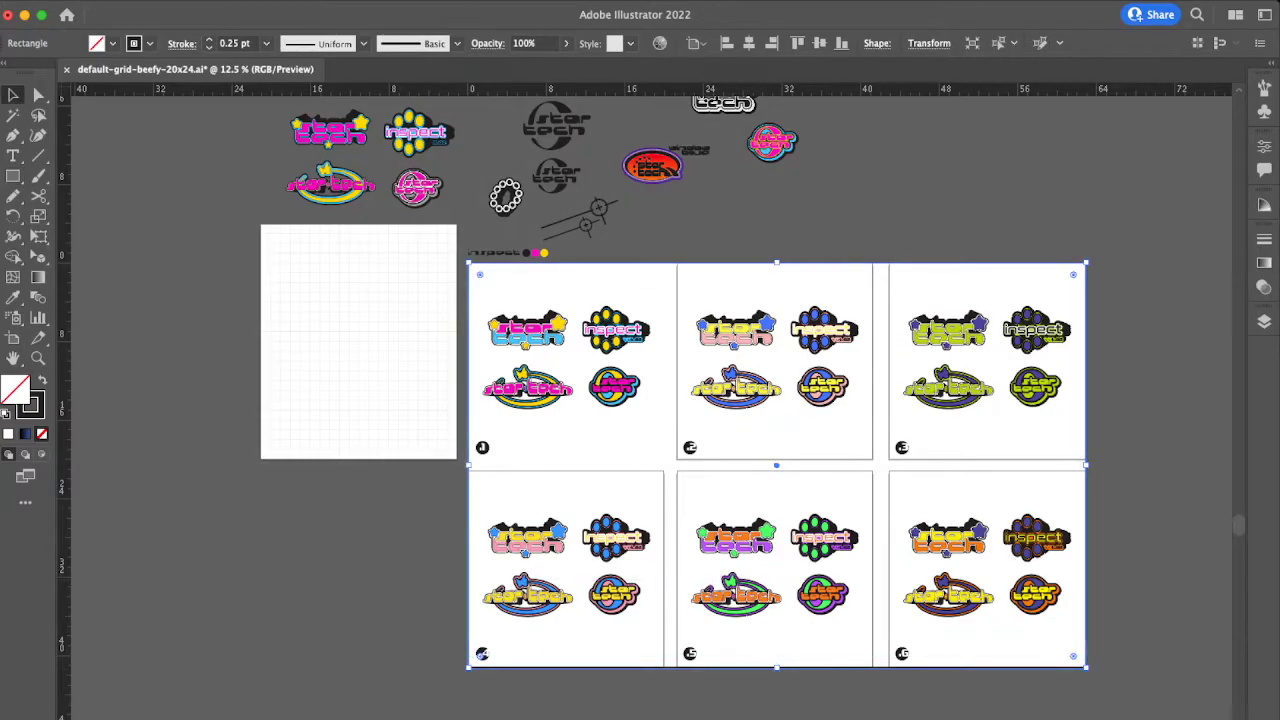
Step: Start splitting the large rectangle into a grid, increasing its number of columns and rows
{"action": "scroll", "coordinate": [616, 442], "scroll_direction": "up", "scroll_amount": 2}
{"action": "scroll", "coordinate": [640, 400], "scroll_direction": "up", "scroll_amount": 1}
{"action": "scroll", "coordinate": [640, 400], "scroll_direction": "down", "scroll_amount": 1}
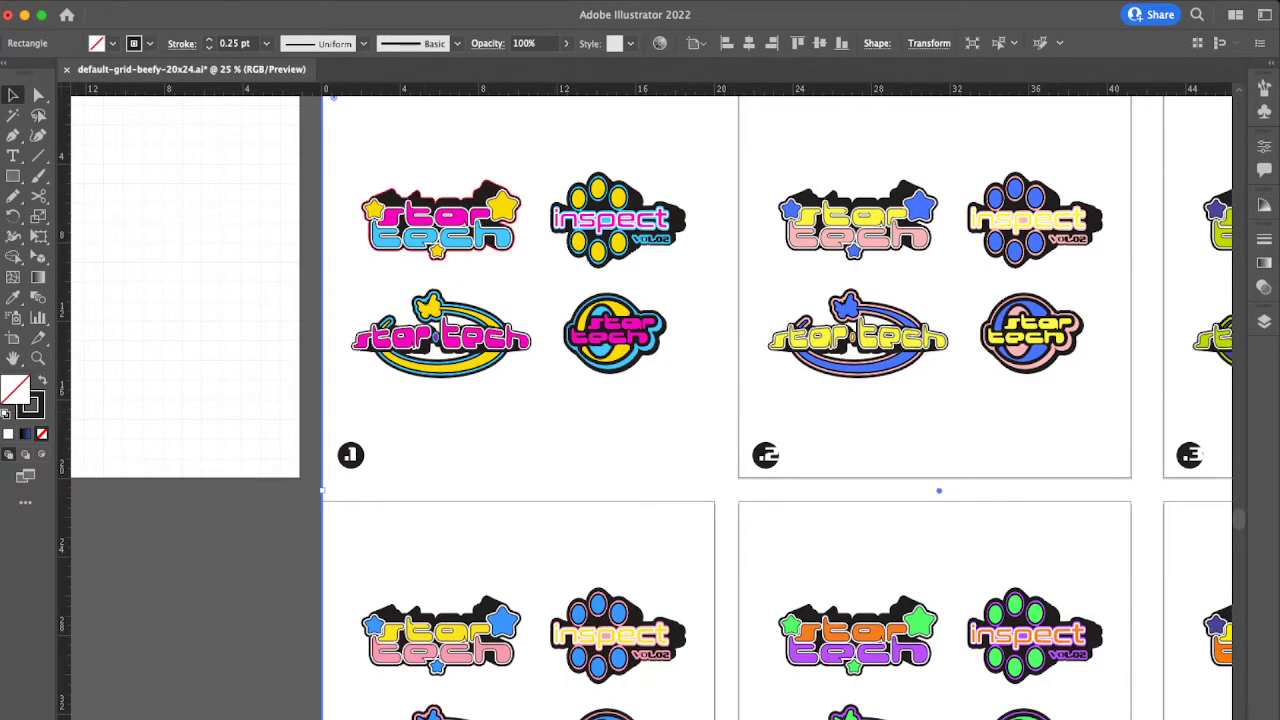
{"action": "scroll", "coordinate": [640, 400], "scroll_direction": "up", "scroll_amount": 1}
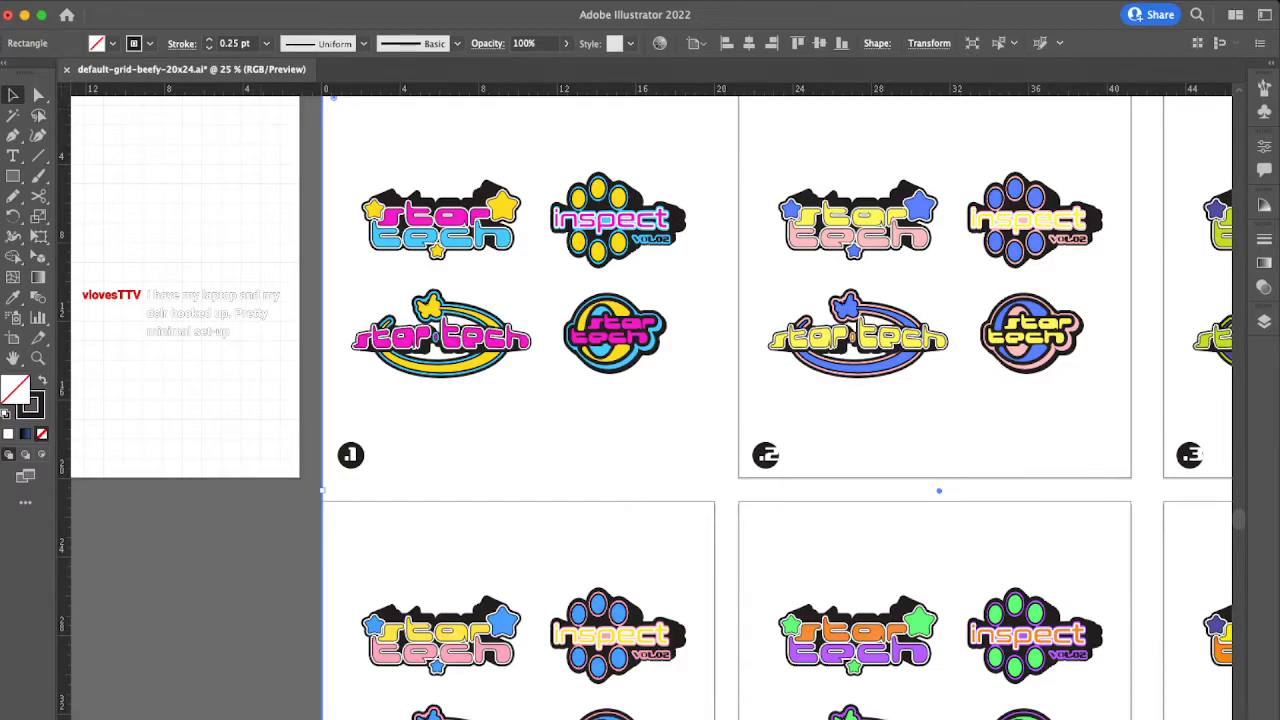
{"action": "key", "text": "Up"}
{"action": "key", "text": "Up"}
{"action": "key", "text": "Up"}
{"action": "key", "text": "Up"}
{"action": "key", "text": "Up"}
{"action": "key", "text": "Up"}
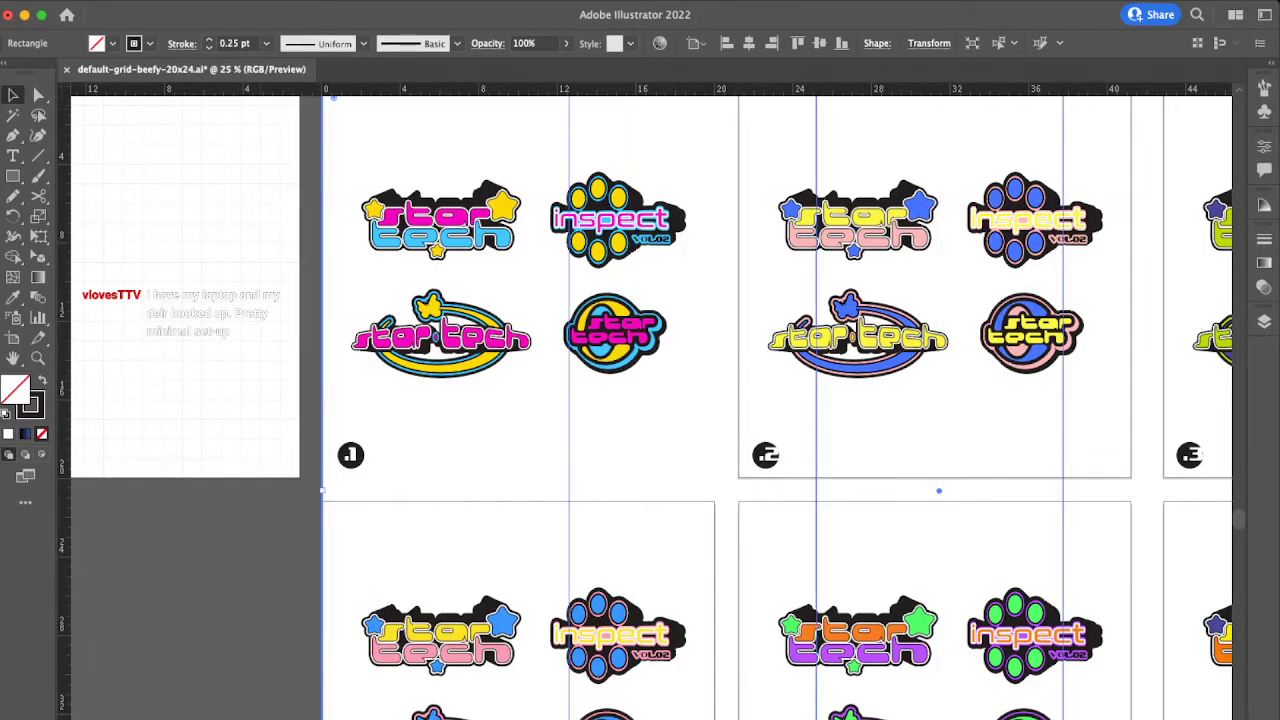
{"action": "key", "text": "Up"}
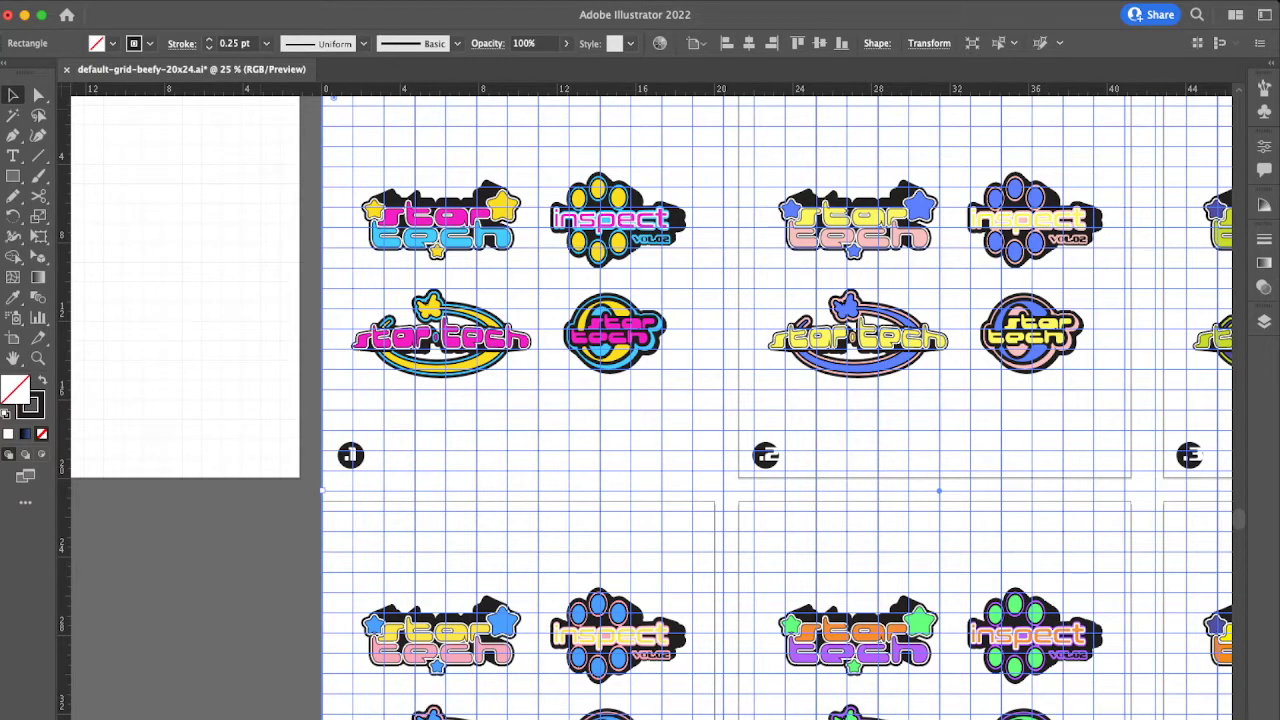
Step: Refine the grid's row and column counts with values up to 80 for a denser grid, and apply the split
{"action": "key", "text": "shift+Down"}
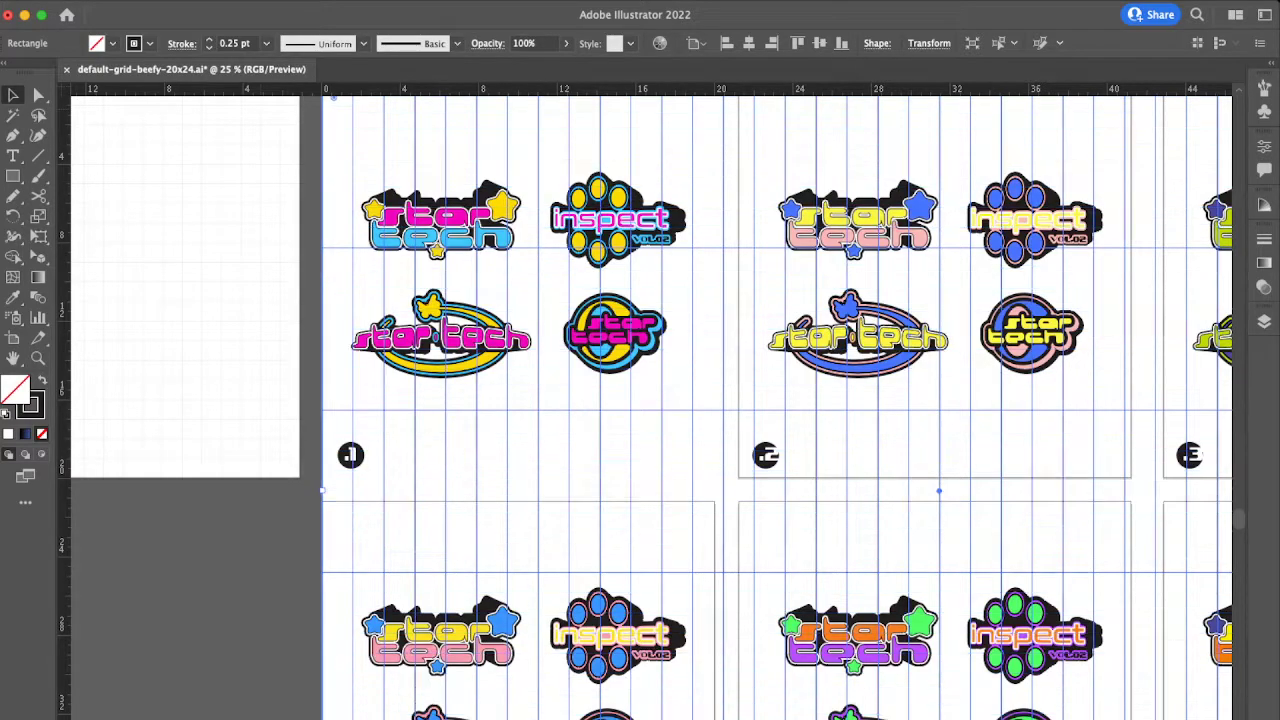
{"action": "key", "text": "shift+Down"}
{"action": "type", "text": "70"}
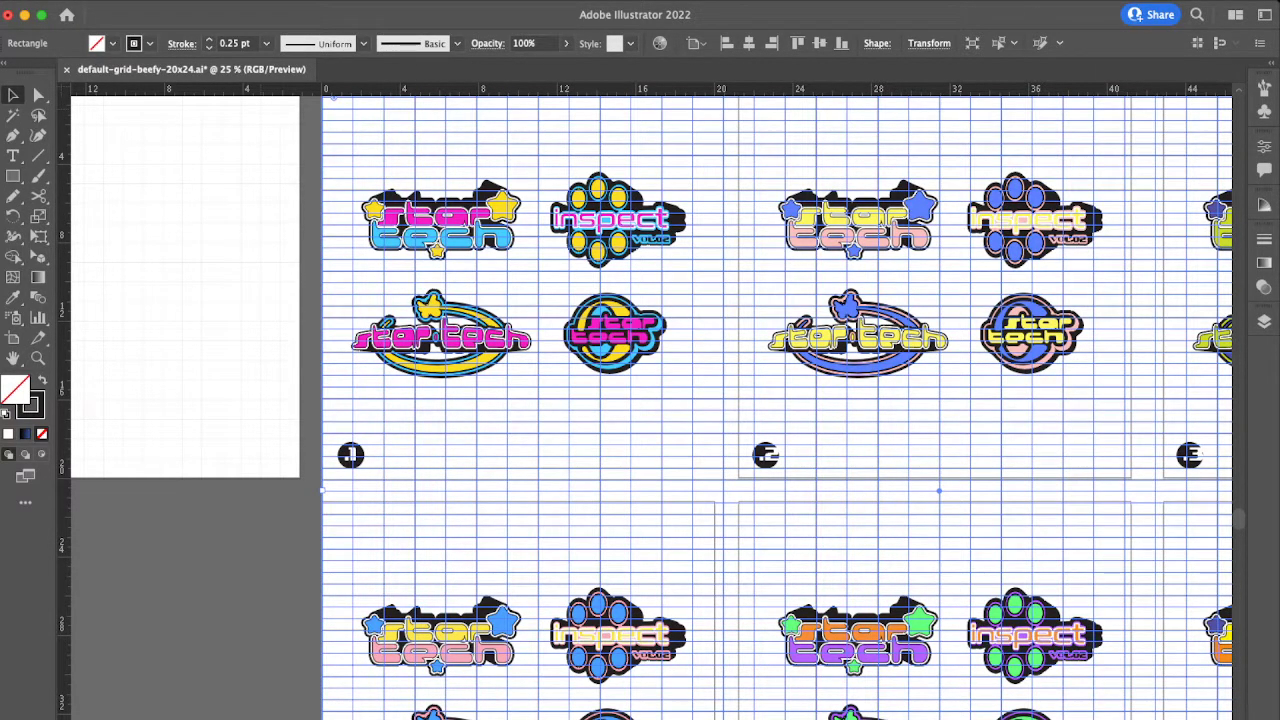
{"action": "type", "text": "80"}
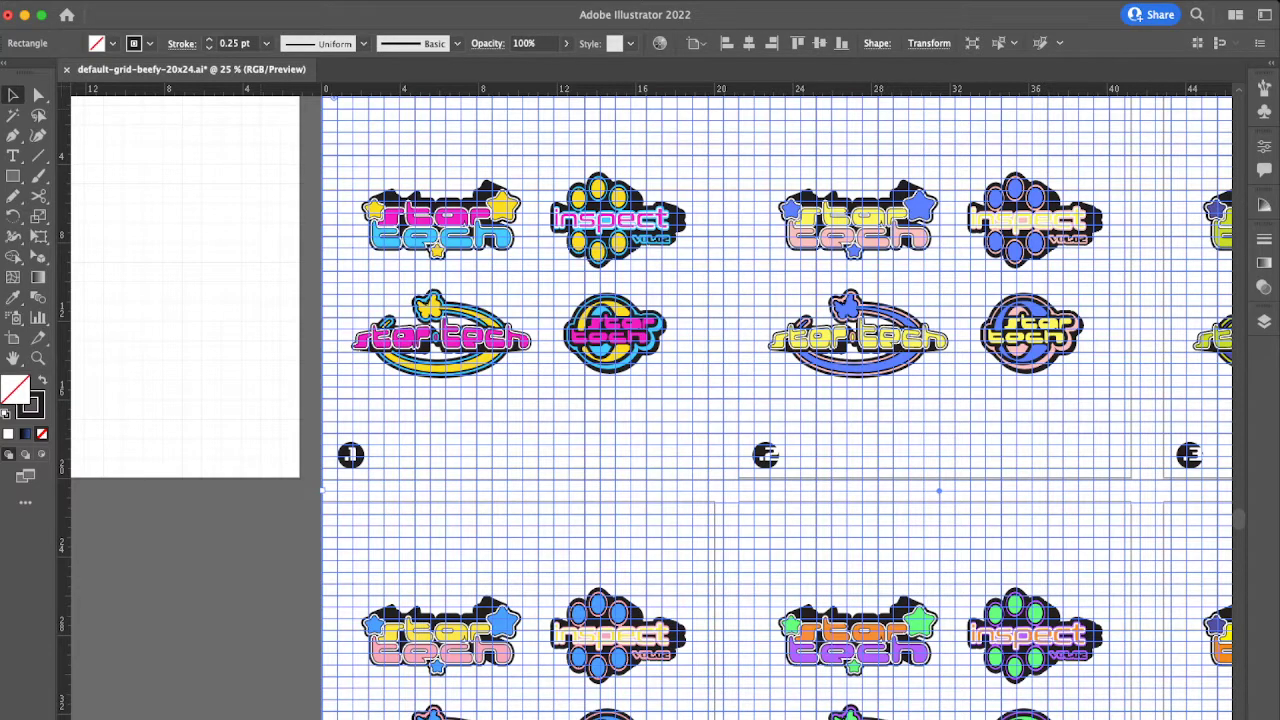
{"action": "type", "text": "4080"}
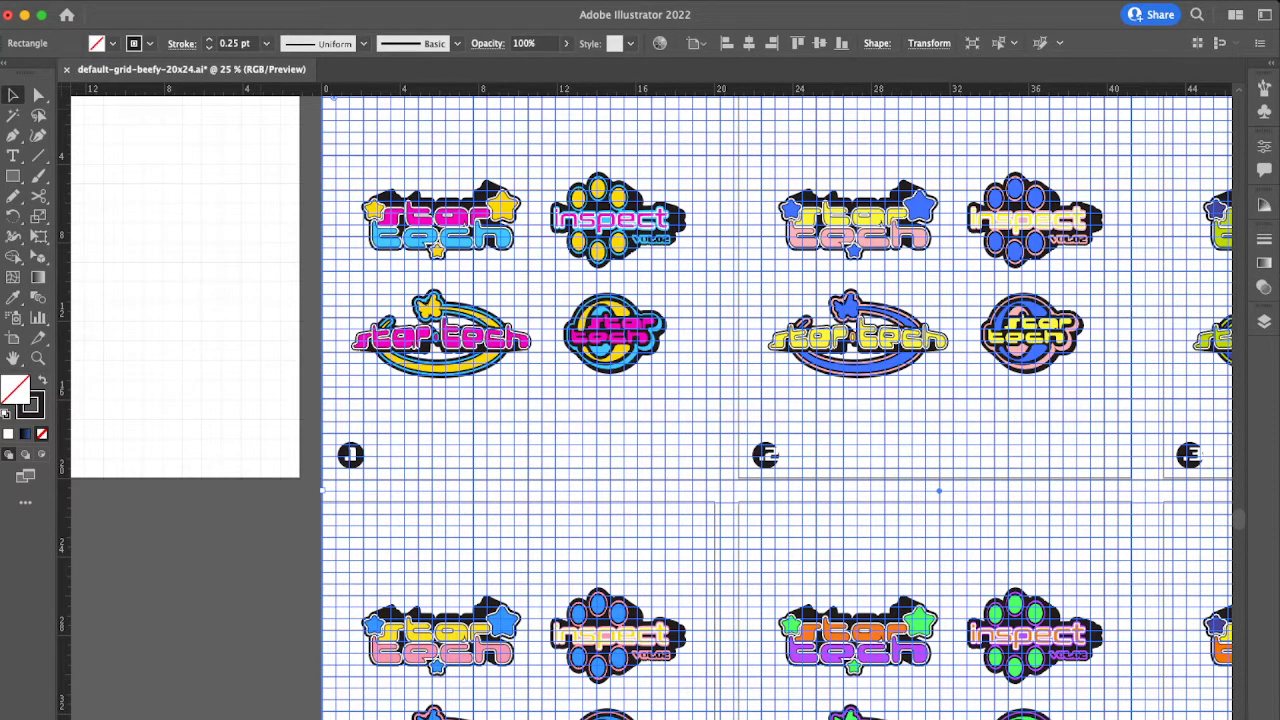
{"action": "type", "text": "8"}
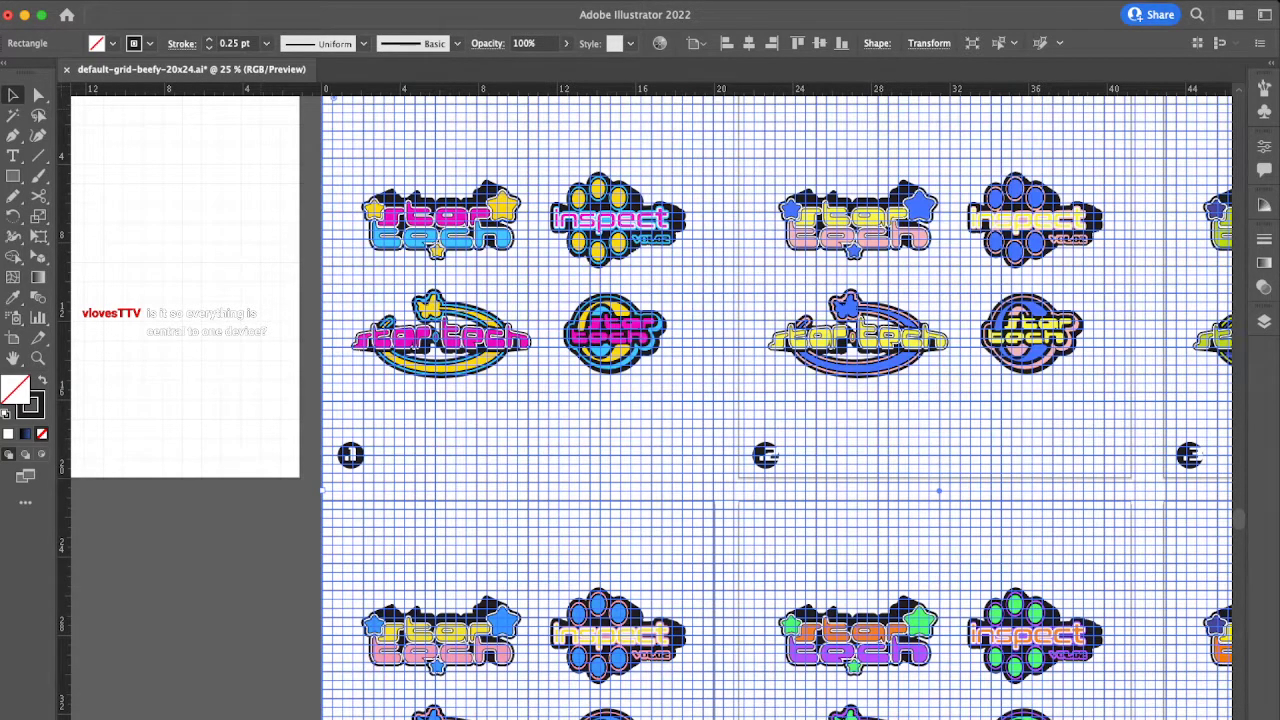
{"action": "key", "text": "Return"}
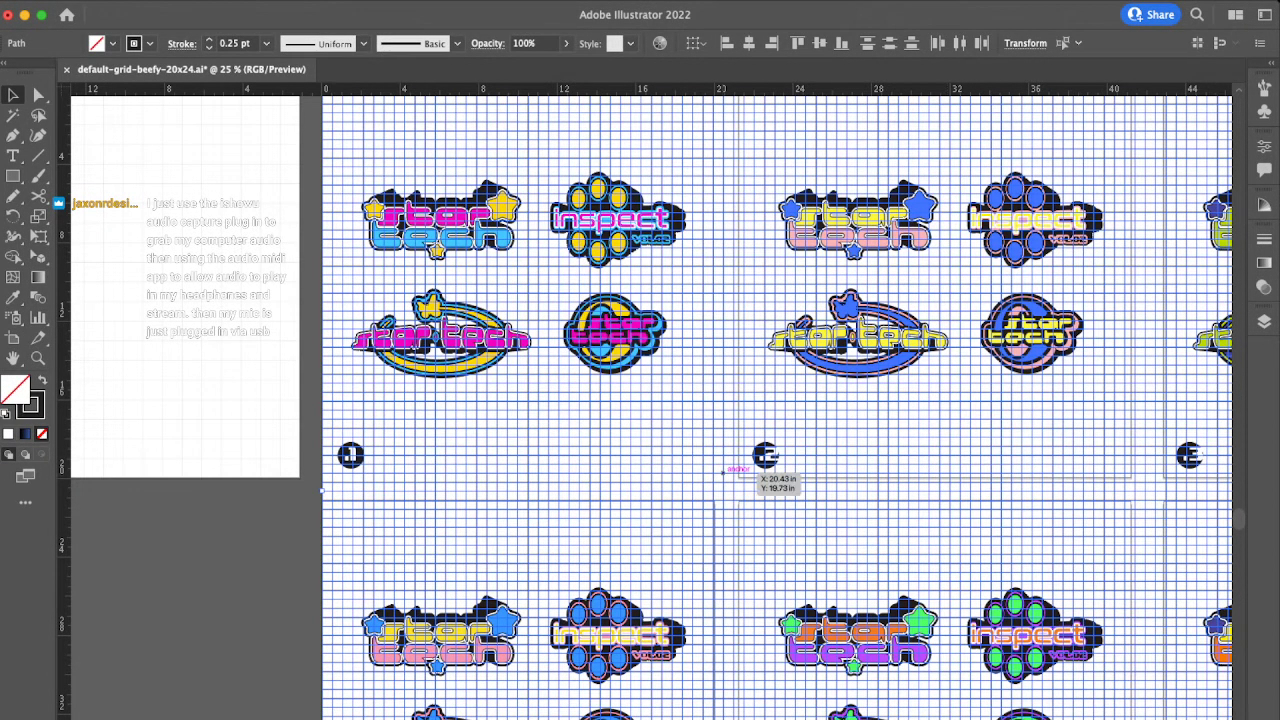
Step: Group the grid lines and rasterize the group as a 72 ppi image on the grid layer behind the logos
{"action": "key", "text": "super+a"}
{"action": "key", "text": "super+g"}
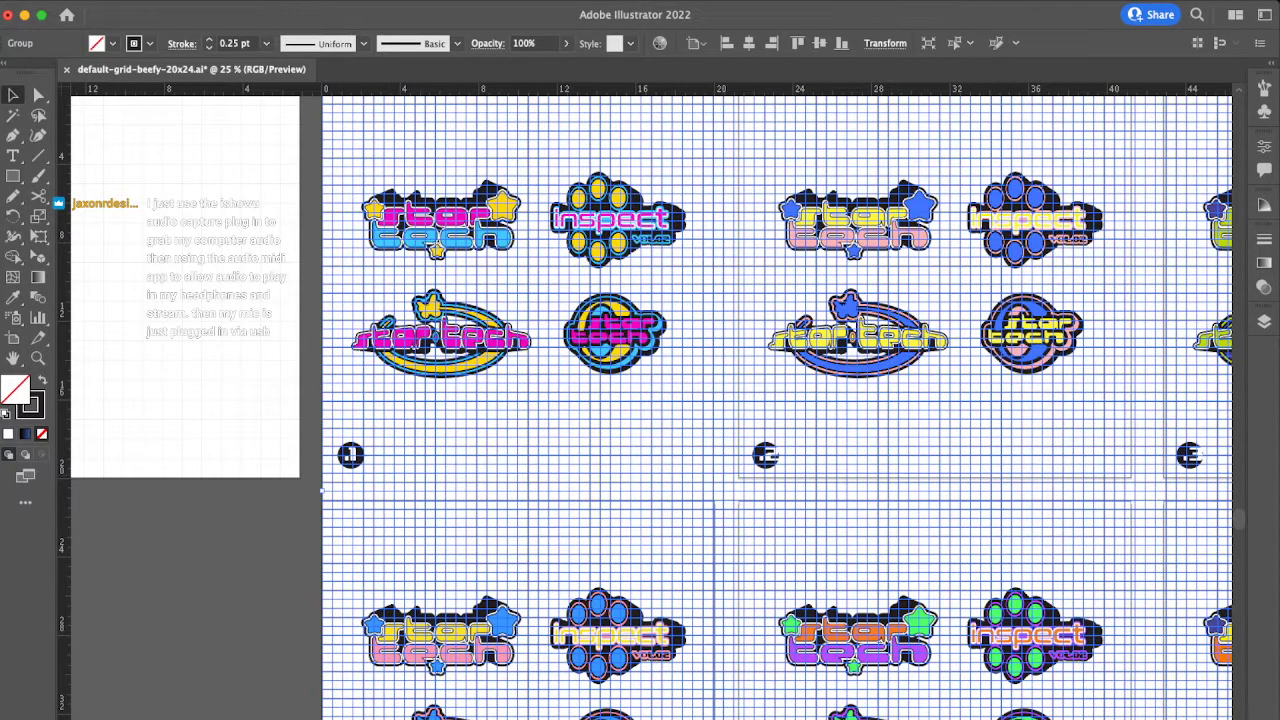
{"action": "scroll", "coordinate": [728, 502], "scroll_direction": "down", "scroll_amount": 2}
{"action": "key", "text": "super+minus"}
{"action": "key", "text": "super+minus"}
{"action": "key", "text": "super+minus"}
{"action": "key", "text": "super+minus"}
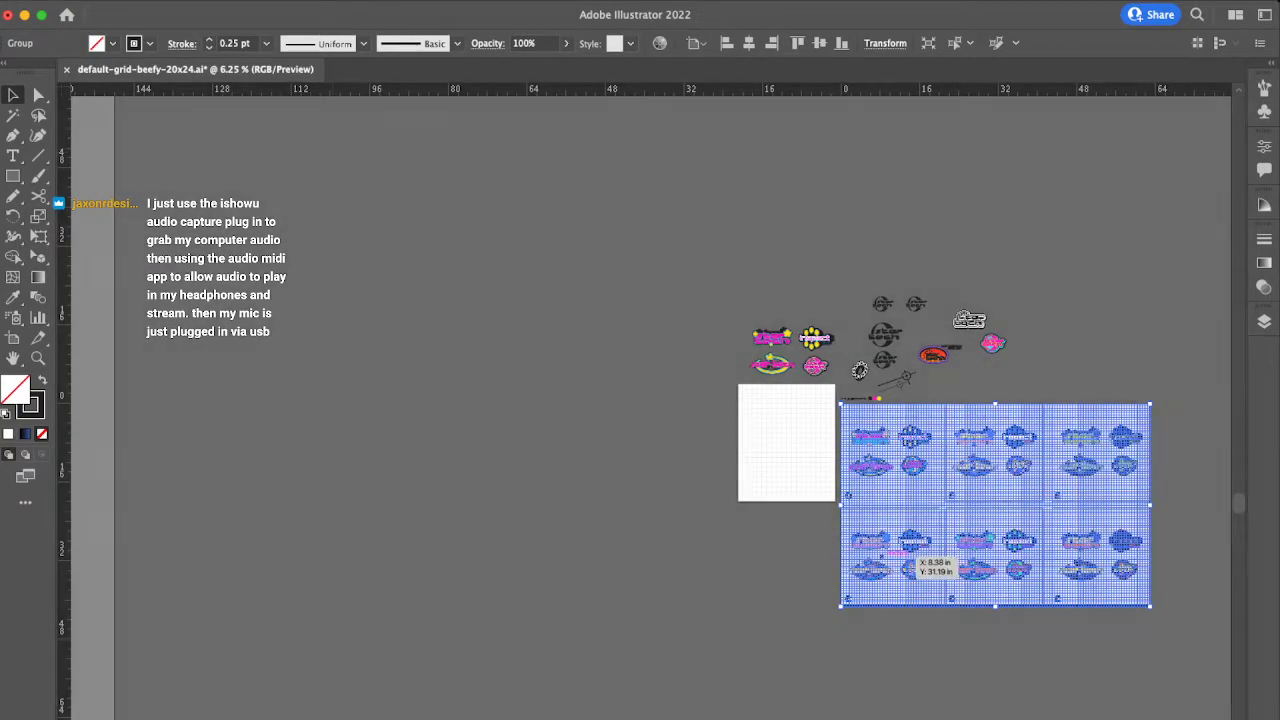
{"action": "left_click_drag", "start_coordinate": [881, 557], "coordinate": [738, 530]}
{"action": "scroll", "coordinate": [881, 557], "scroll_direction": "right", "scroll_amount": 1}
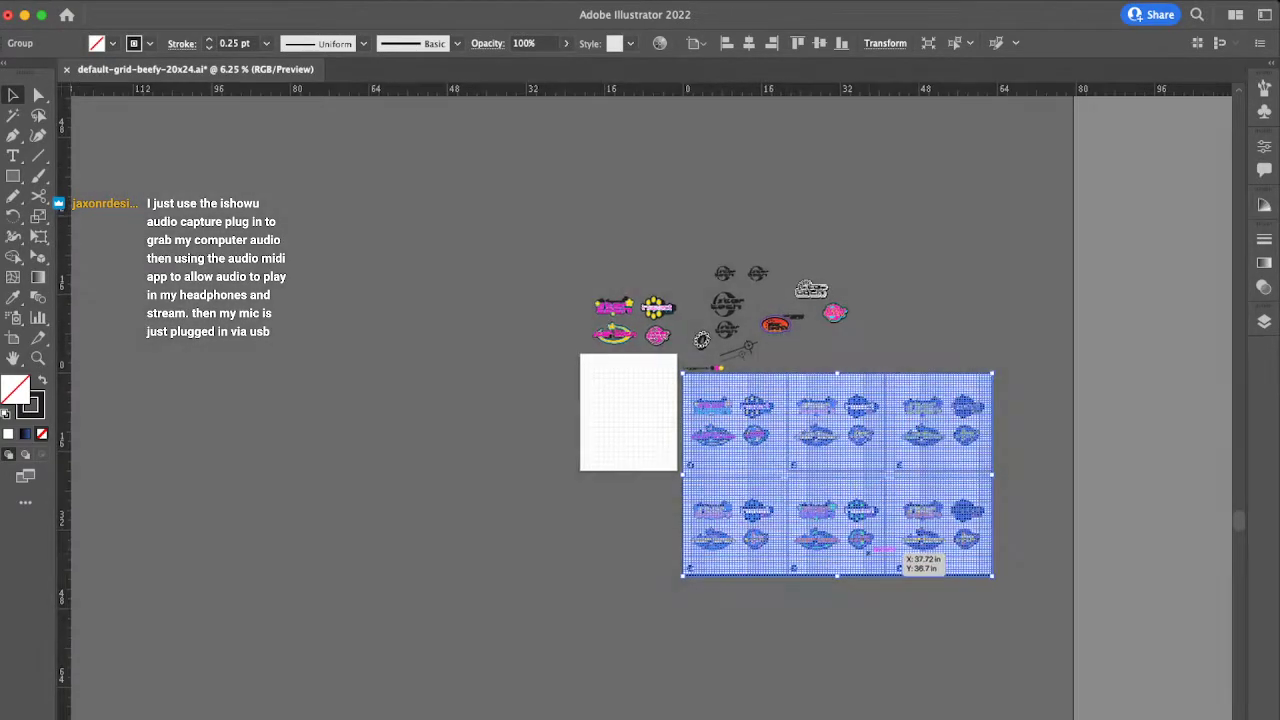
{"action": "scroll", "coordinate": [837, 475], "scroll_direction": "right", "scroll_amount": 3}
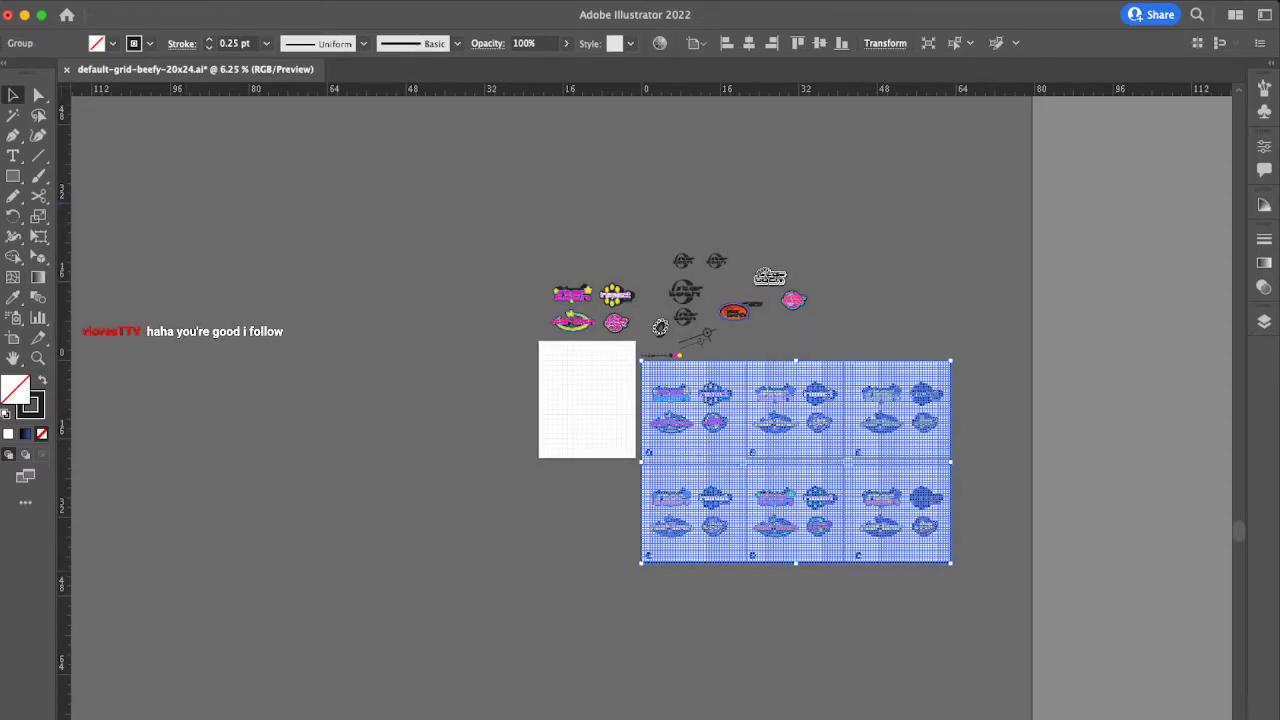
{"action": "key", "text": "super+Tab"}
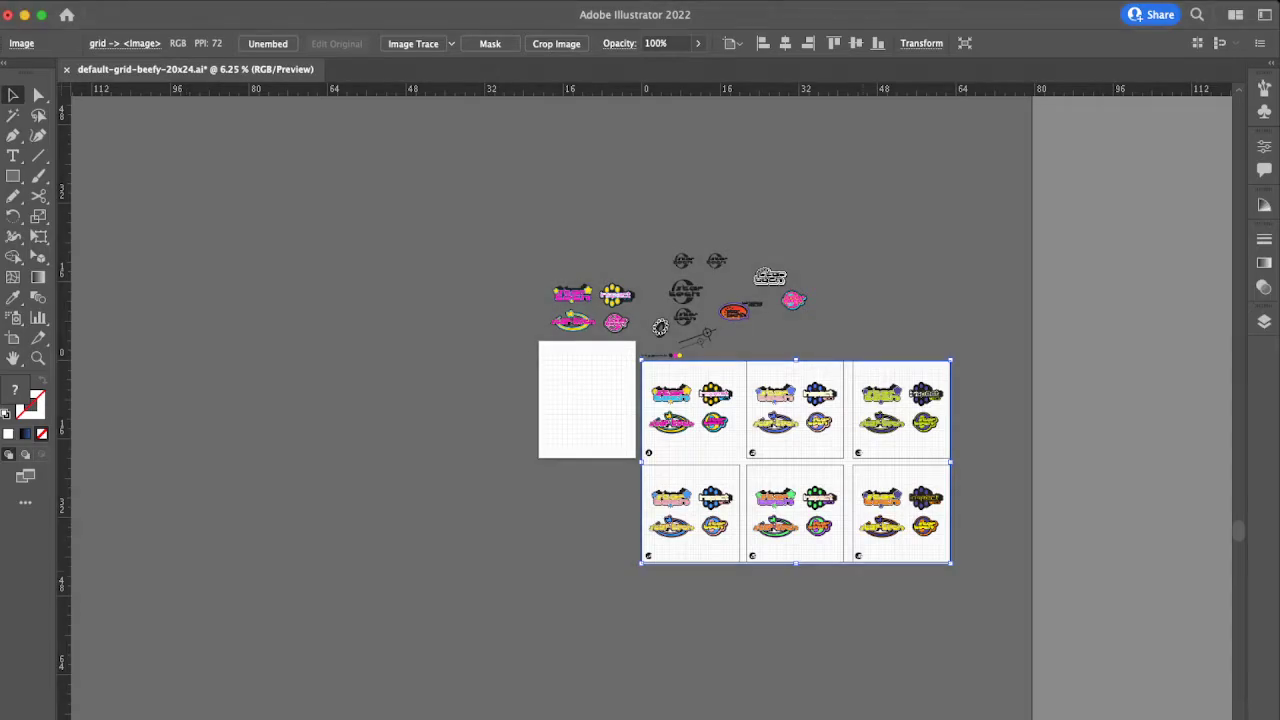
Step: Inspect how the rasterized grid sits behind the logos across the numbered colorway artboards
{"action": "key", "text": "super+equal"}
{"action": "key", "text": "super+equal"}
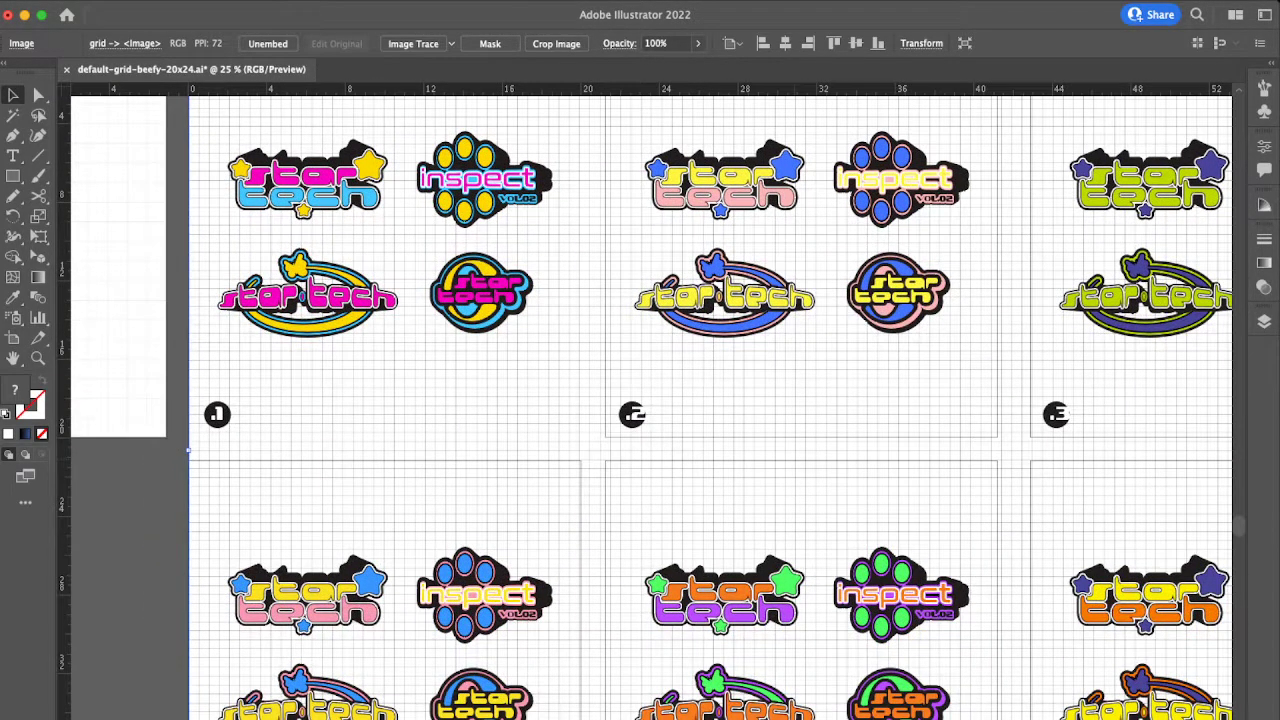
{"action": "left_click_drag", "start_coordinate": [842, 428], "coordinate": [838, 424]}
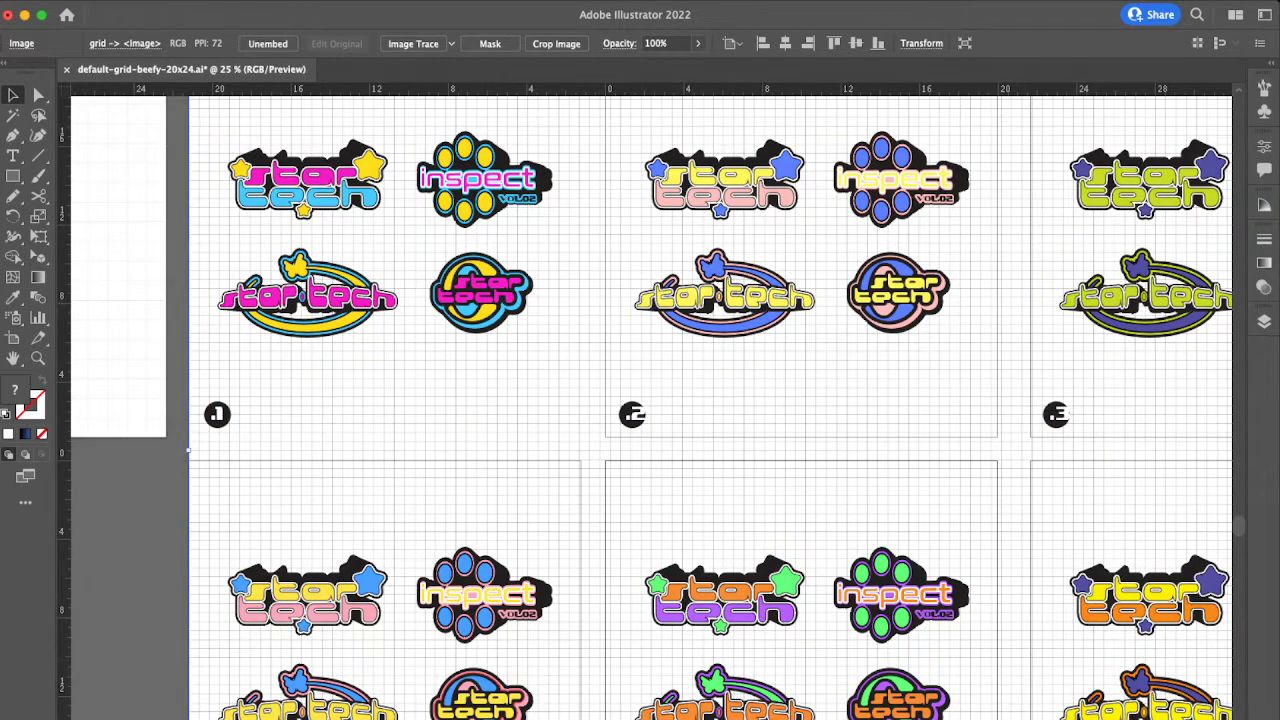
{"action": "scroll", "coordinate": [640, 400], "scroll_direction": "down", "scroll_amount": 3}
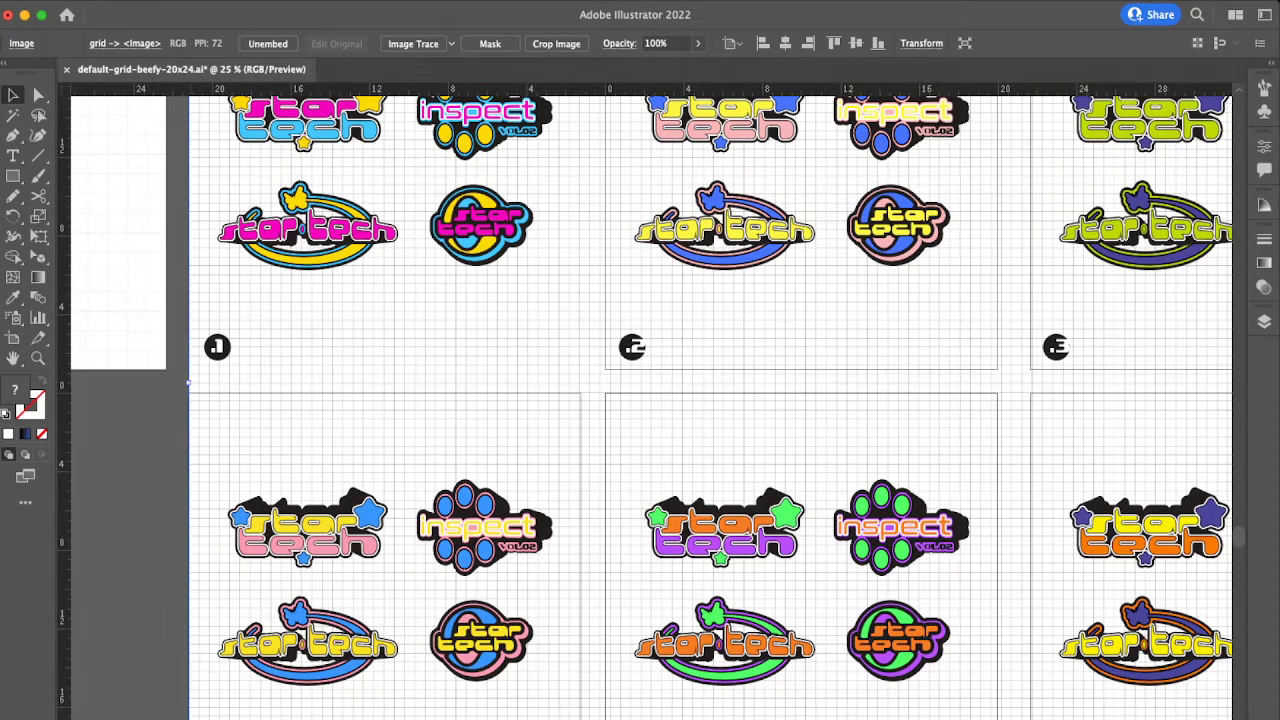
{"action": "key", "text": "super+equal"}
{"action": "key", "text": "super+equal"}
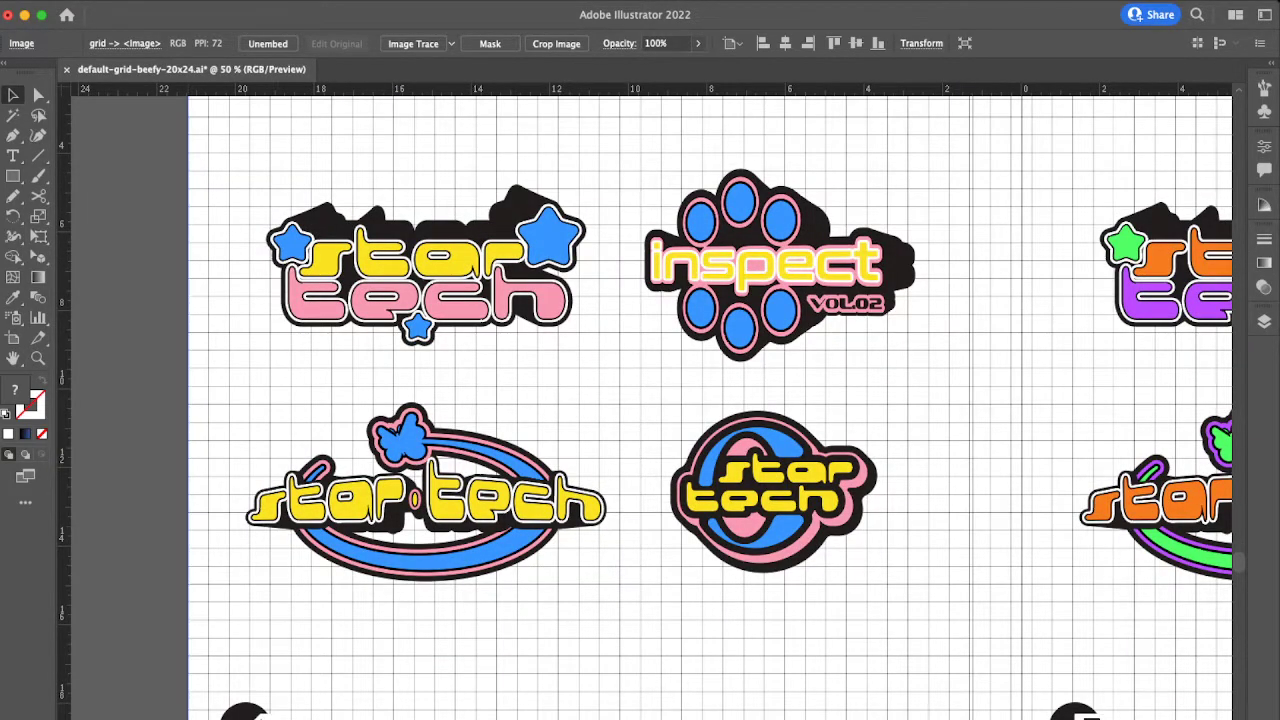
{"action": "scroll", "coordinate": [652, 400], "scroll_direction": "right", "scroll_amount": 2}
{"action": "key", "text": "super+minus"}
{"action": "key", "text": "super+minus"}
{"action": "key", "text": "super+minus"}
{"action": "scroll", "coordinate": [652, 400], "scroll_direction": "right", "scroll_amount": 2}
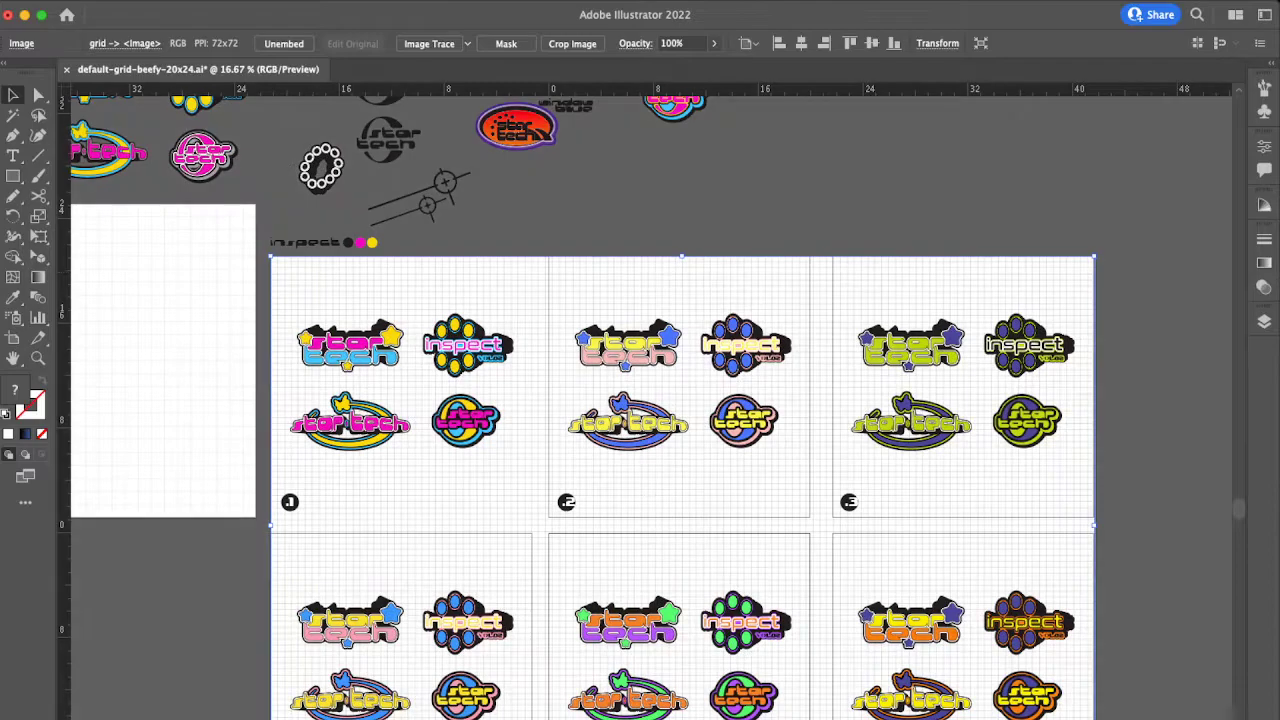
Step: Stretch the grid image's corner above the lime and purple colorway to meet the large artboard's edge, then deselect it
{"action": "scroll", "coordinate": [1095, 258], "scroll_direction": "up", "scroll_amount": 5}
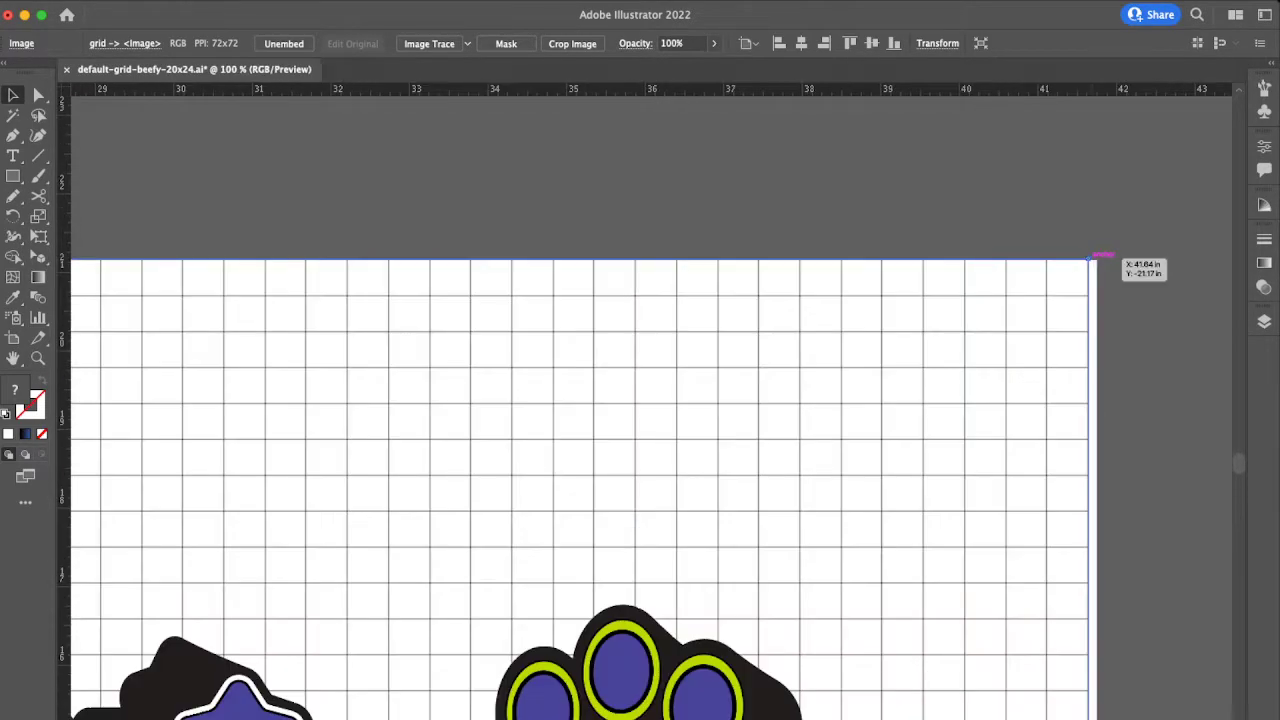
{"action": "mouse_move", "coordinate": [1089, 259]}
{"action": "left_mouse_down"}
{"action": "mouse_move", "coordinate": [1107, 268]}
{"action": "mouse_move", "coordinate": [1107, 305]}
{"action": "mouse_move", "coordinate": [1106, 258]}
{"action": "left_mouse_up"}
{"action": "left_click", "coordinate": [1131, 288]}
{"action": "scroll", "coordinate": [1131, 288], "scroll_direction": "down", "scroll_amount": 2}
{"action": "scroll", "coordinate": [1126, 310], "scroll_direction": "down", "scroll_amount": 3}
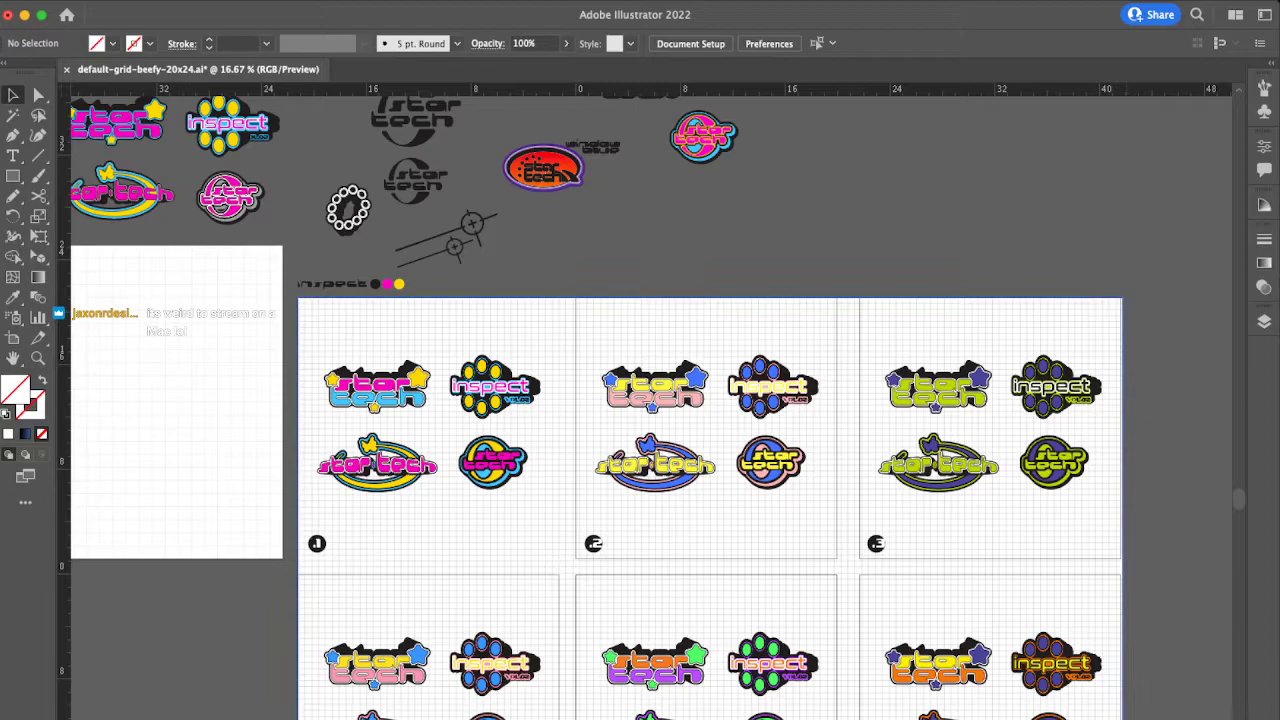
Step: Lower the opacity of the background grid image to 25%
{"action": "left_click", "coordinate": [1092, 530]}
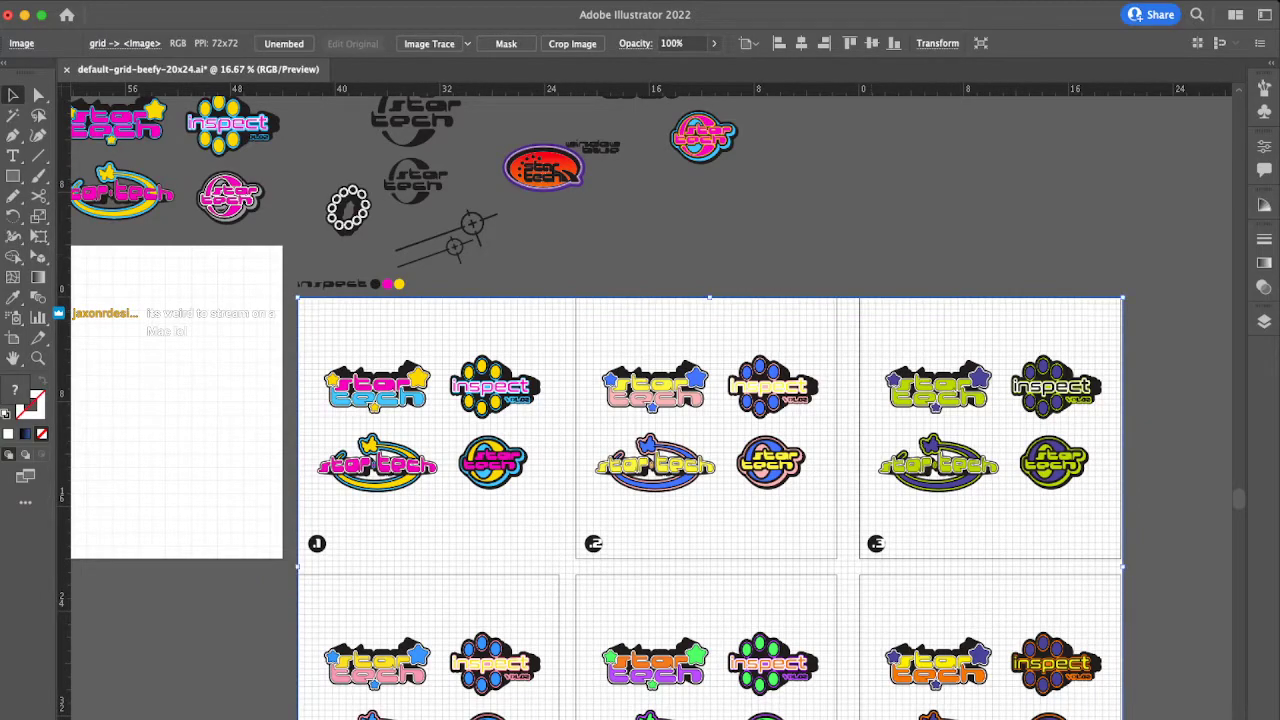
{"action": "left_click", "coordinate": [714, 43]}
{"action": "left_click", "coordinate": [712, 63]}
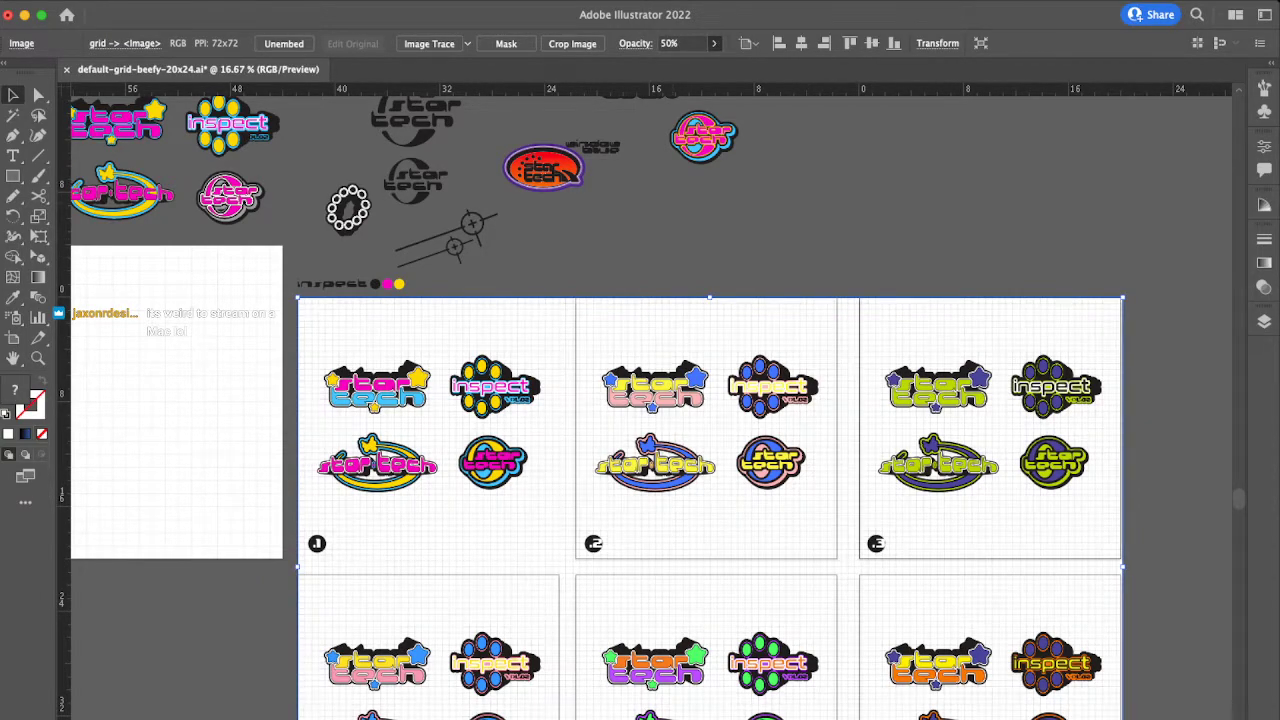
{"action": "key", "text": "4"}
{"action": "key", "text": "4"}
{"action": "key", "text": "2"}
{"action": "key", "text": "8"}
{"action": "key", "text": "Down"}
{"action": "left_click", "coordinate": [672, 43]}
{"action": "type", "text": "25"}
{"action": "key", "text": "Return"}
Step: Unlock all locked objects on the artboards and undo the unlocking
{"action": "key", "text": "super+alt+2"}
{"action": "scroll", "coordinate": [650, 400], "scroll_direction": "down", "scroll_amount": 2}
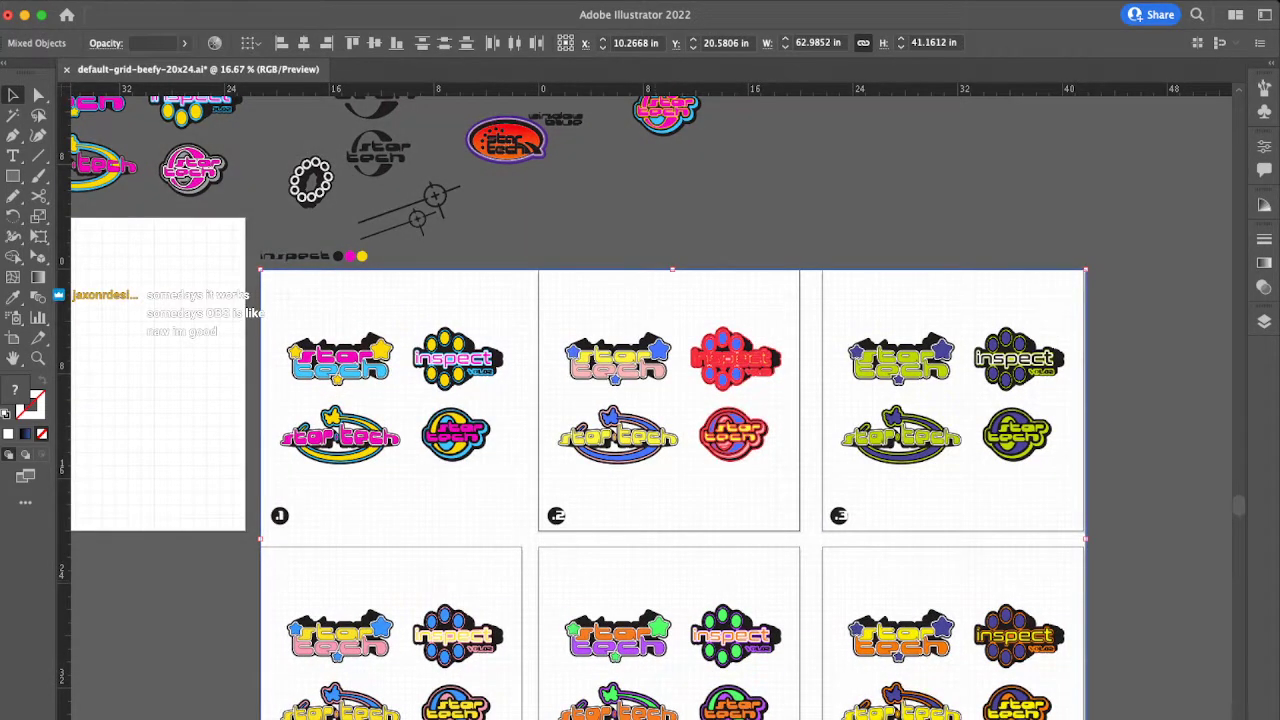
{"action": "scroll", "coordinate": [650, 400], "scroll_direction": "down", "scroll_amount": 2}
{"action": "left_click", "coordinate": [440, 370]}
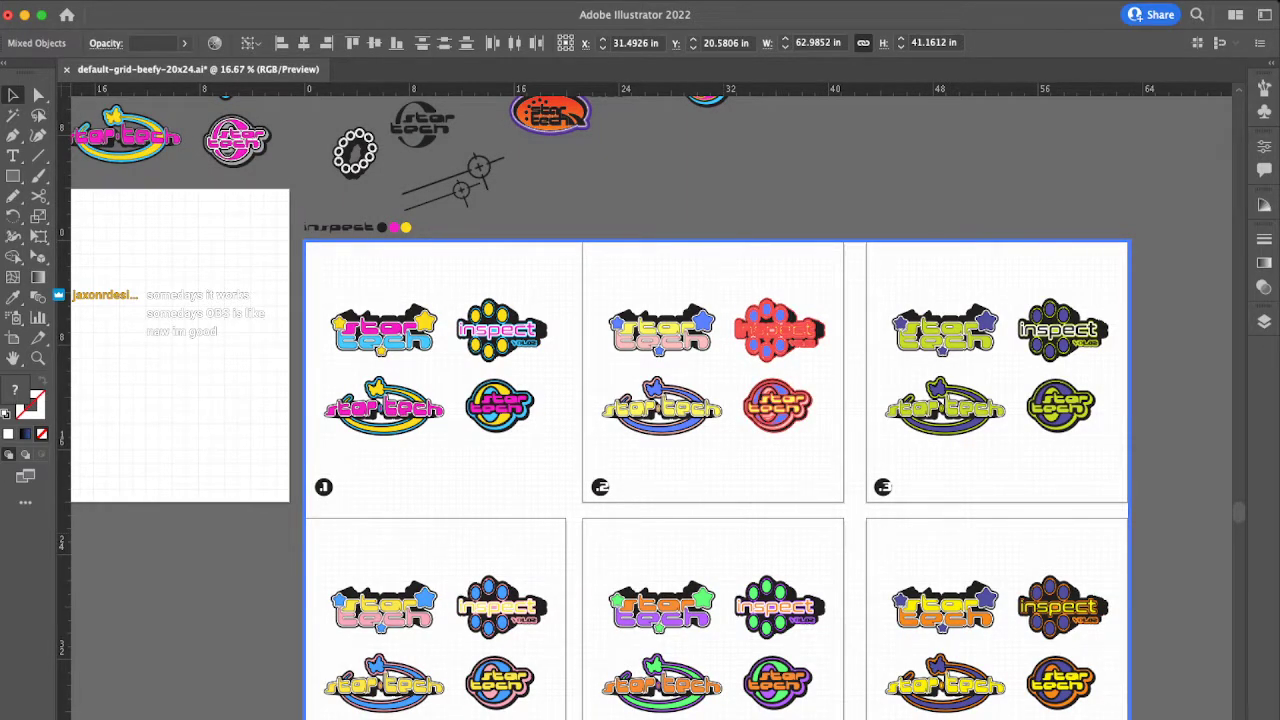
{"action": "key", "text": "super+Tab"}
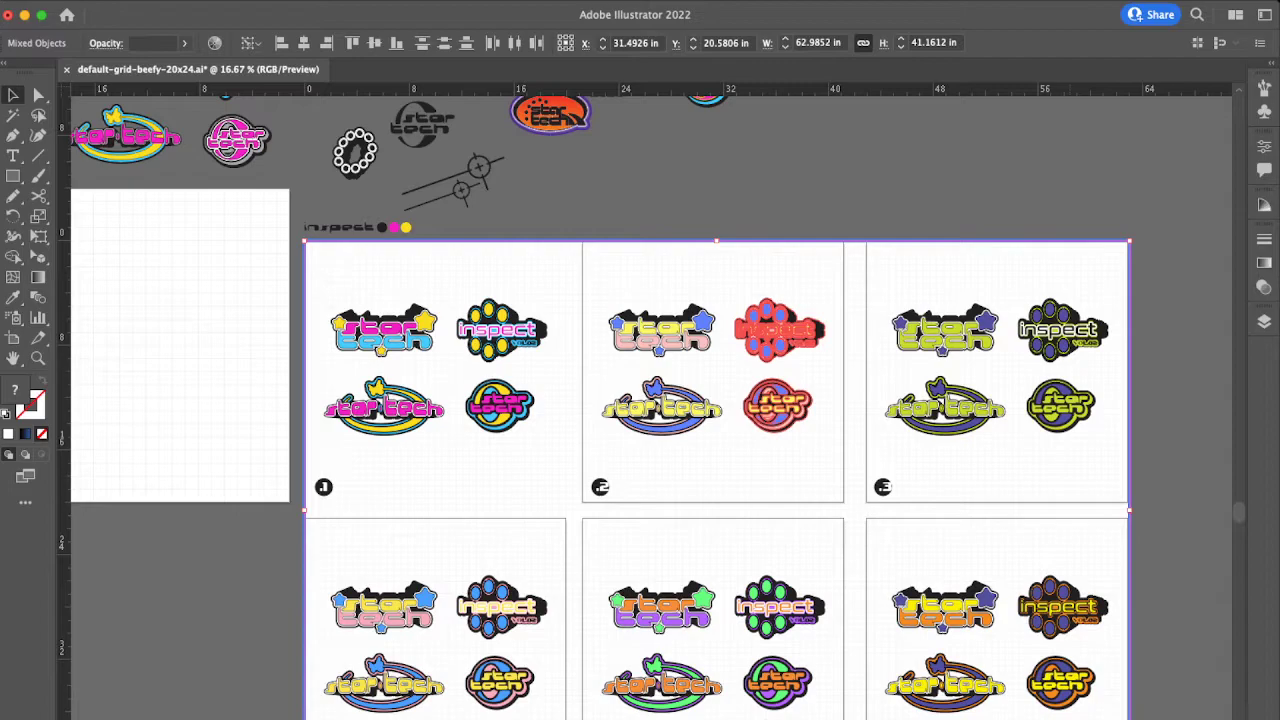
{"action": "key", "text": "super+z"}
{"action": "key", "text": "super+shift+a"}
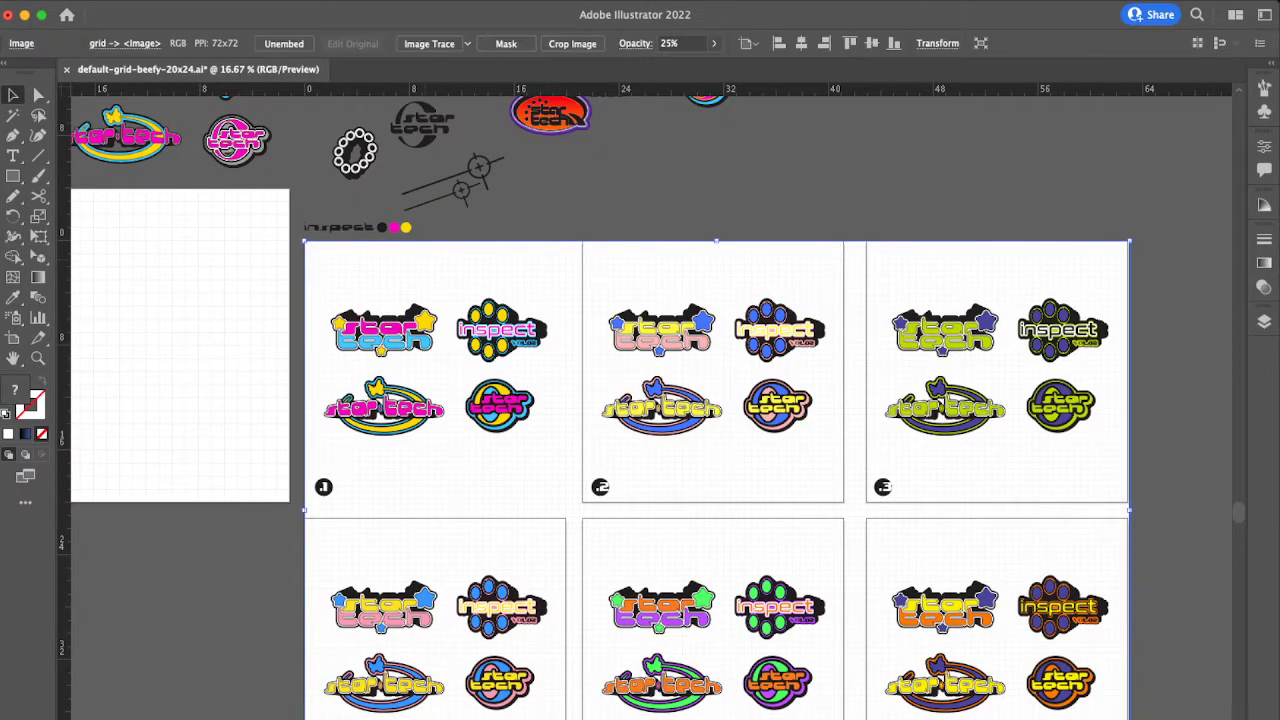
Step: Examine the faded grid behind the logo colorways in the upper row
{"action": "scroll", "coordinate": [423, 394], "scroll_direction": "up", "scroll_amount": 2}
{"action": "scroll", "coordinate": [423, 394], "scroll_direction": "up", "scroll_amount": 1}
{"action": "scroll", "coordinate": [423, 394], "scroll_direction": "left", "scroll_amount": 1}
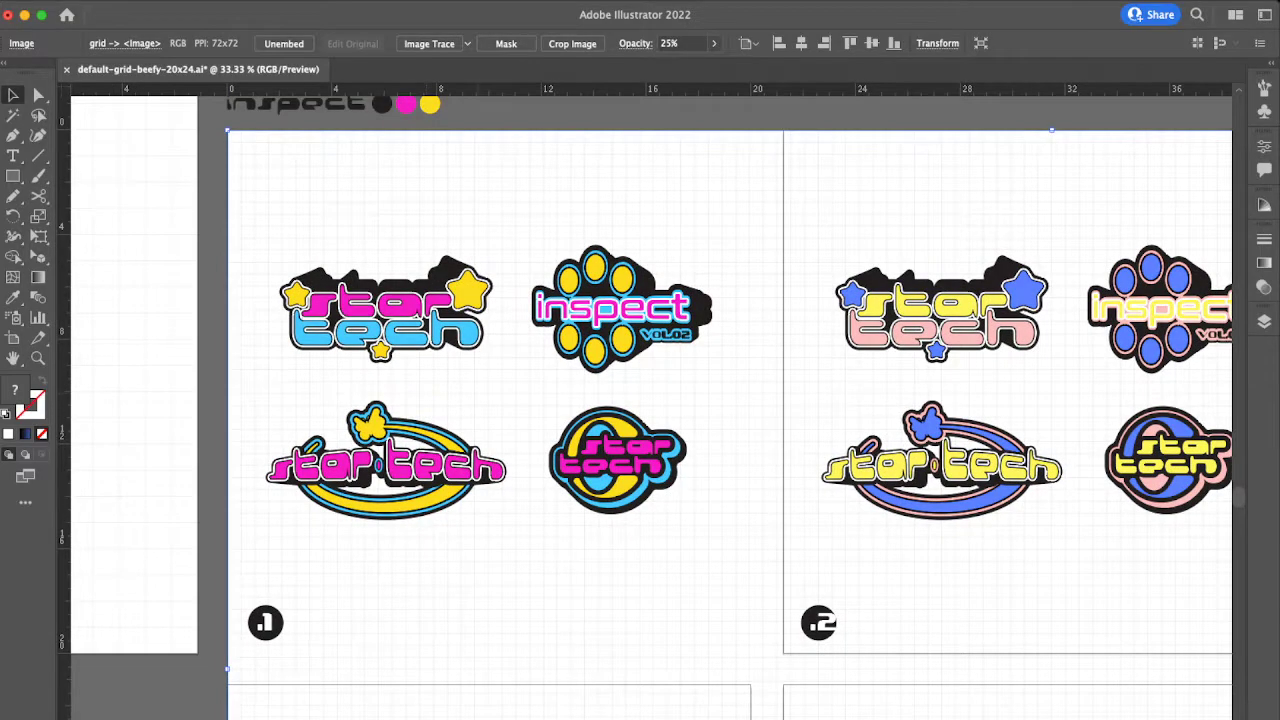
{"action": "scroll", "coordinate": [650, 400], "scroll_direction": "right", "scroll_amount": 5}
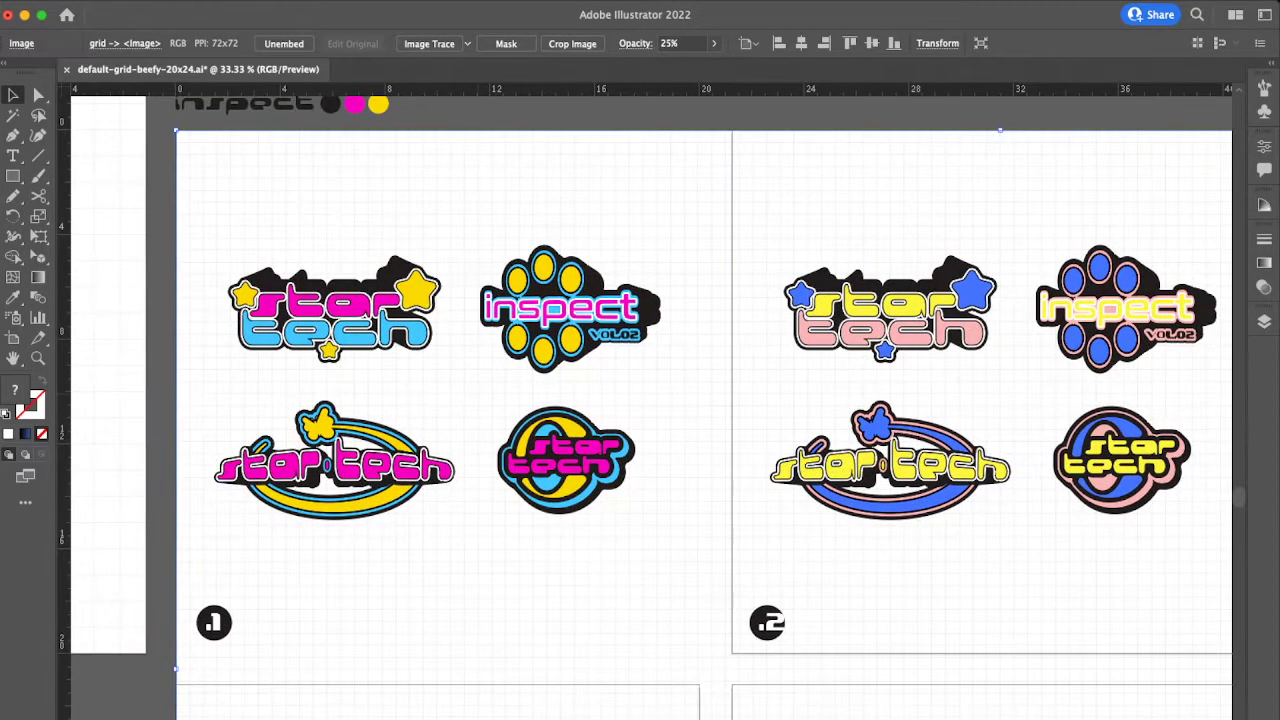
{"action": "scroll", "coordinate": [650, 400], "scroll_direction": "right", "scroll_amount": 10}
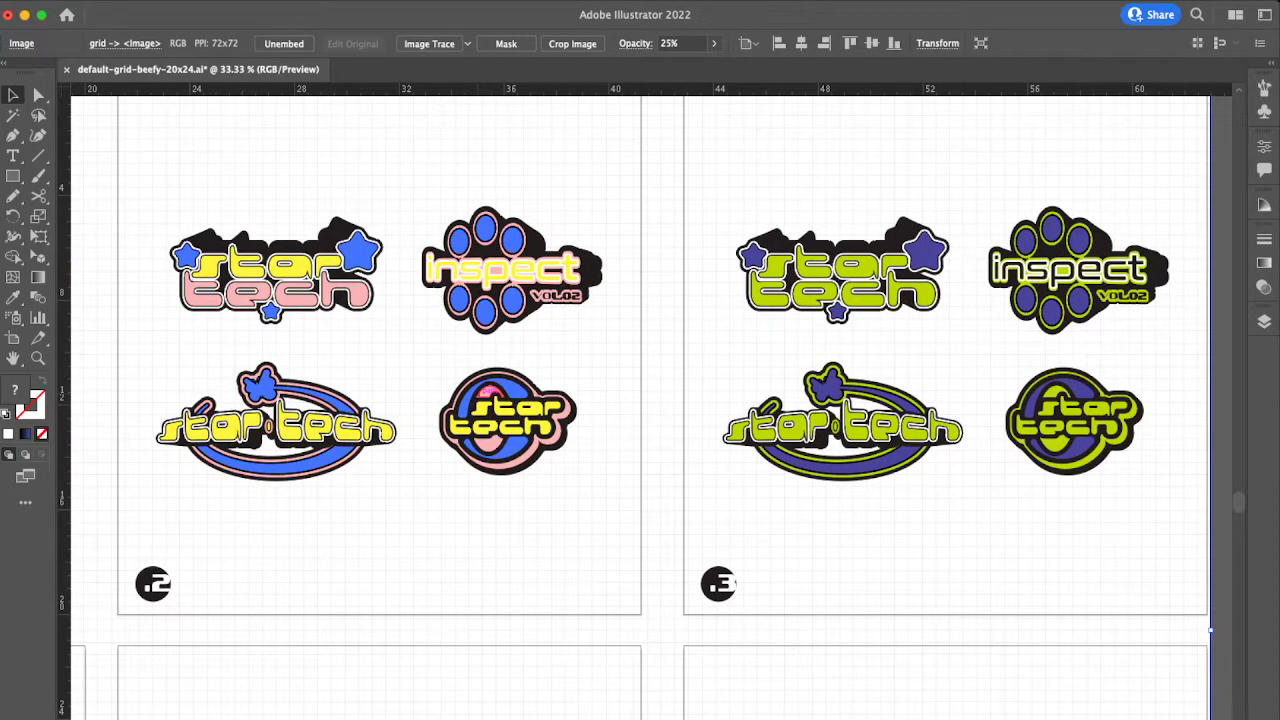
Step: Examine the faded background grid across the numbered colorways and along the edges of the large artboard
{"action": "scroll", "coordinate": [650, 400], "scroll_direction": "right", "scroll_amount": 2}
{"action": "scroll", "coordinate": [650, 400], "scroll_direction": "up", "scroll_amount": 1}
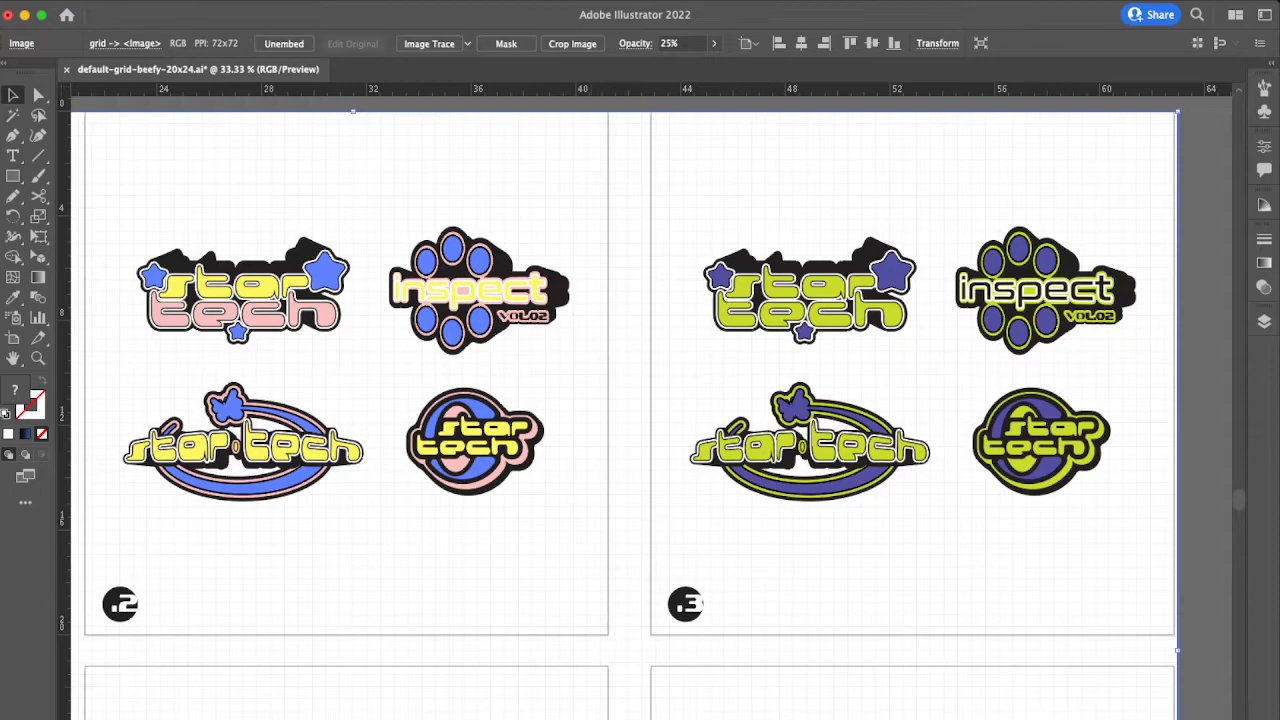
{"action": "key", "text": "super+minus"}
{"action": "scroll", "coordinate": [650, 400], "scroll_direction": "down", "scroll_amount": 3}
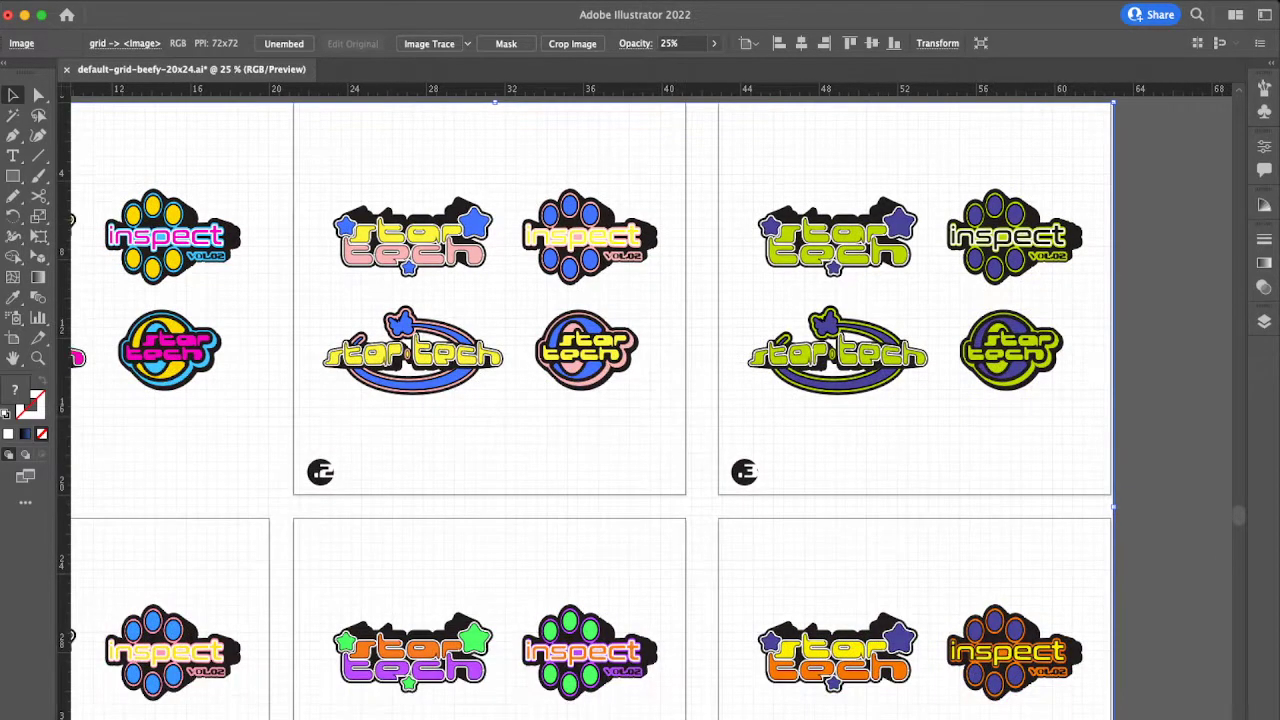
{"action": "scroll", "coordinate": [650, 400], "scroll_direction": "down", "scroll_amount": 3}
{"action": "scroll", "coordinate": [650, 400], "scroll_direction": "left", "scroll_amount": 5}
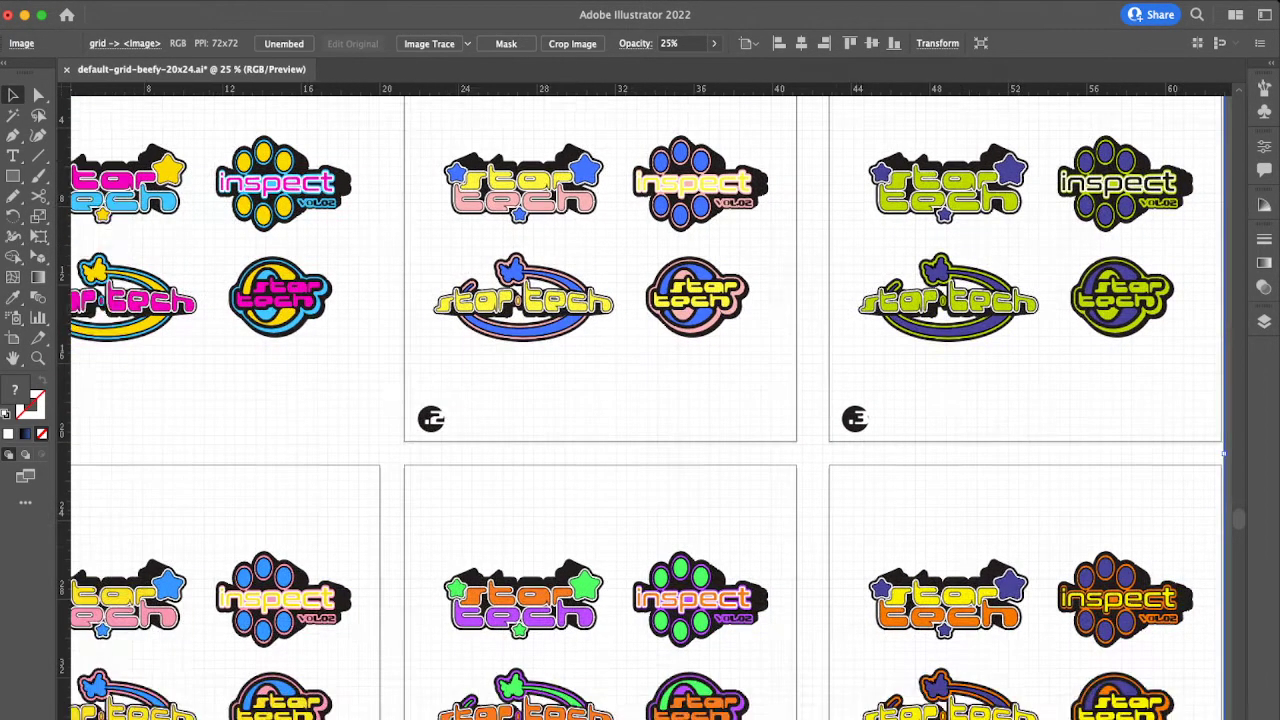
{"action": "scroll", "coordinate": [650, 400], "scroll_direction": "right", "scroll_amount": 3}
{"action": "scroll", "coordinate": [650, 400], "scroll_direction": "up", "scroll_amount": 1}
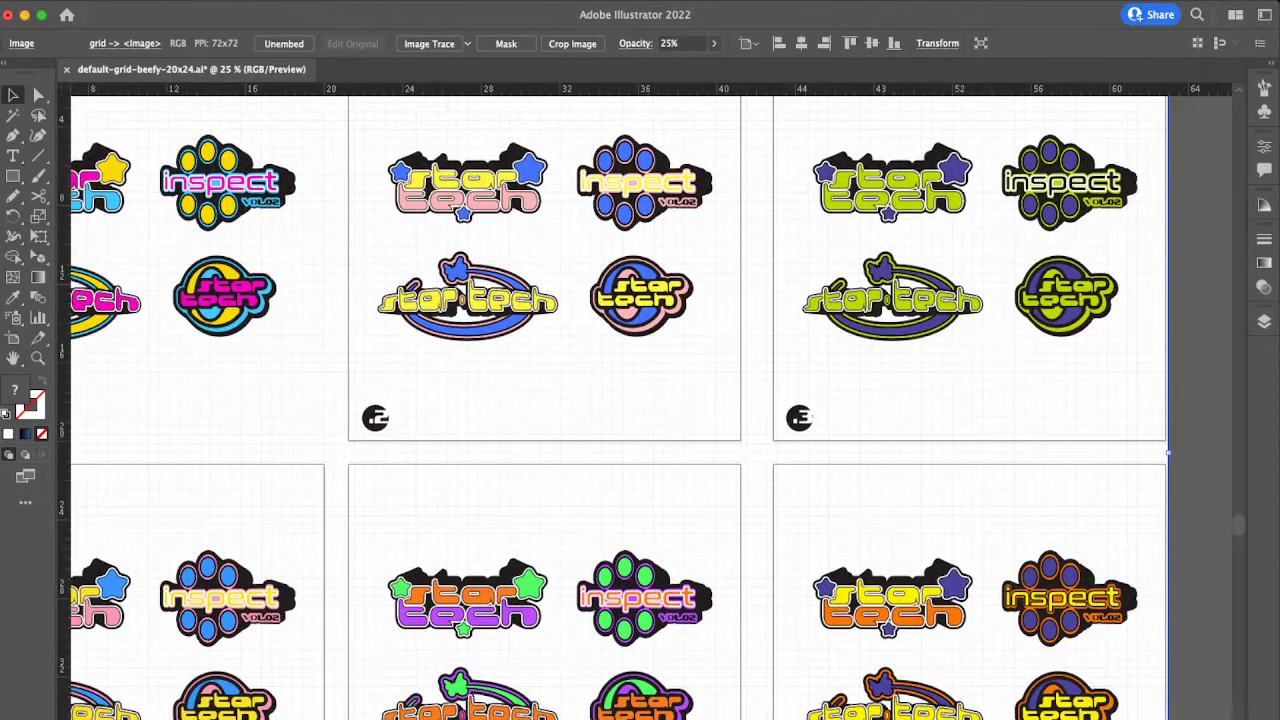
{"action": "scroll", "coordinate": [650, 400], "scroll_direction": "left", "scroll_amount": 6}
{"action": "scroll", "coordinate": [650, 400], "scroll_direction": "down", "scroll_amount": 2}
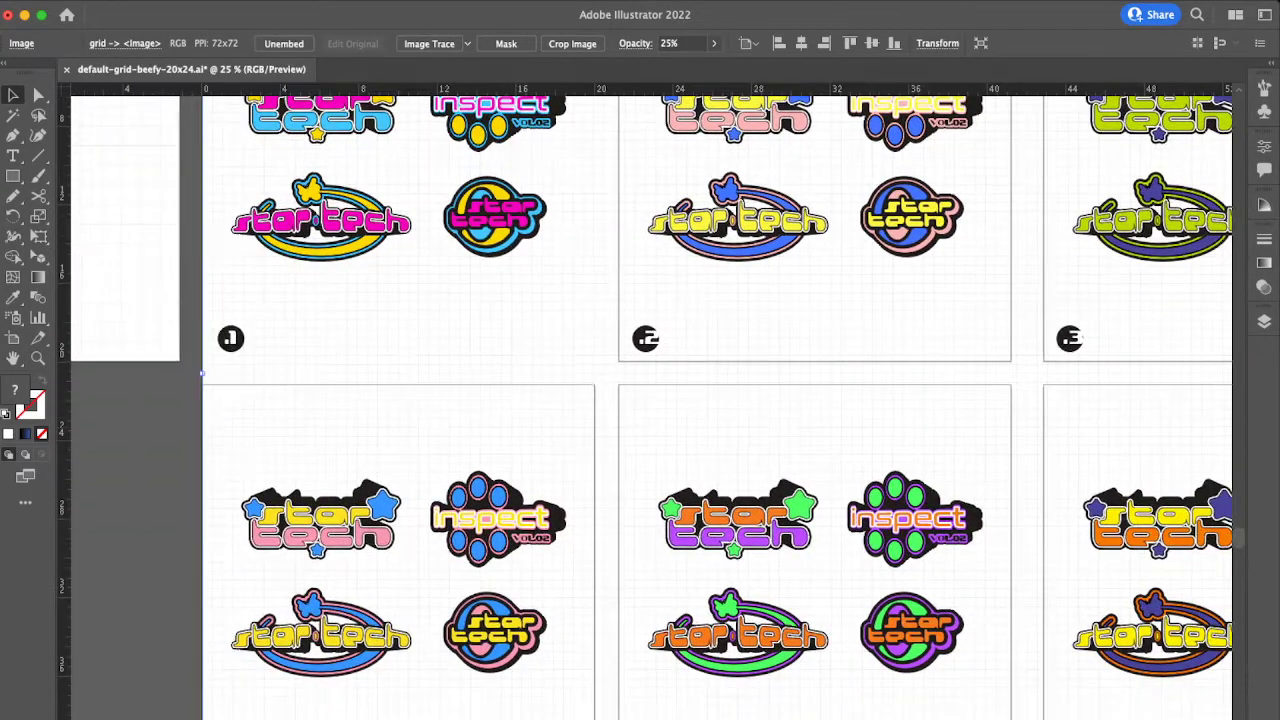
{"action": "scroll", "coordinate": [650, 400], "scroll_direction": "left", "scroll_amount": 1}
{"action": "scroll", "coordinate": [650, 400], "scroll_direction": "up", "scroll_amount": 1}
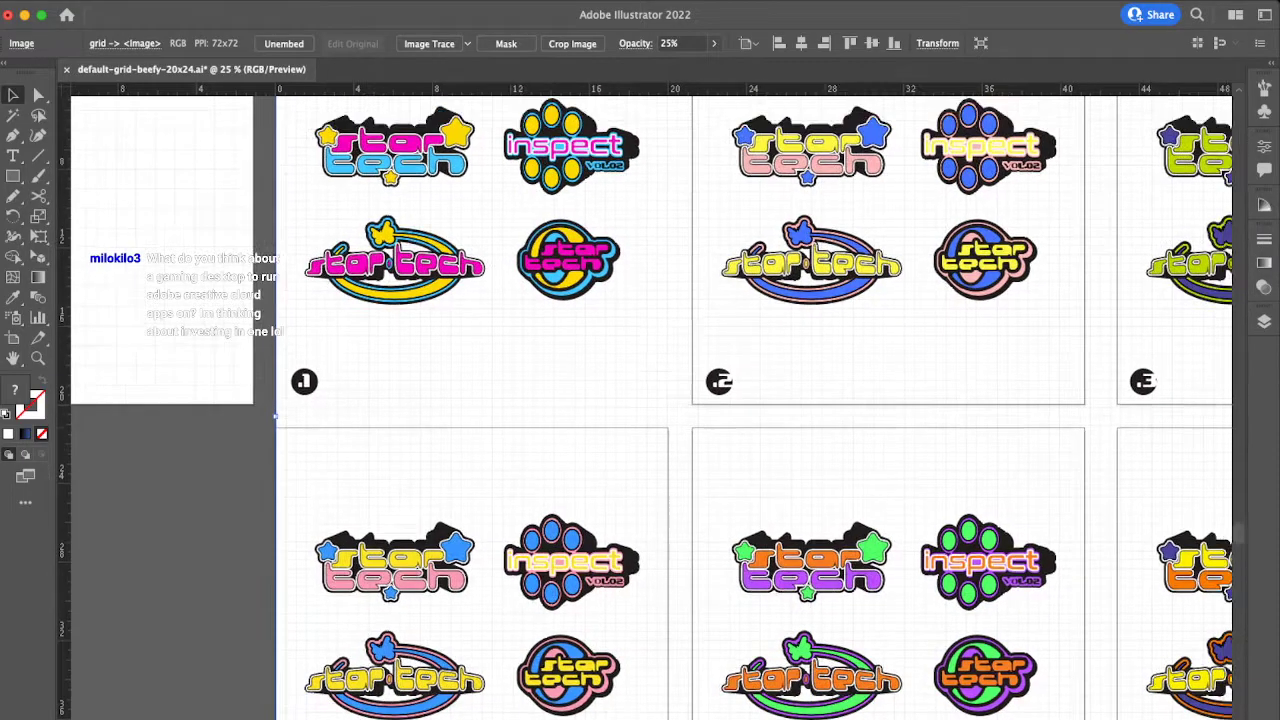
{"action": "scroll", "coordinate": [650, 400], "scroll_direction": "up", "scroll_amount": 1}
{"action": "scroll", "coordinate": [650, 400], "scroll_direction": "down", "scroll_amount": 1}
{"action": "scroll", "coordinate": [650, 400], "scroll_direction": "left", "scroll_amount": 1}
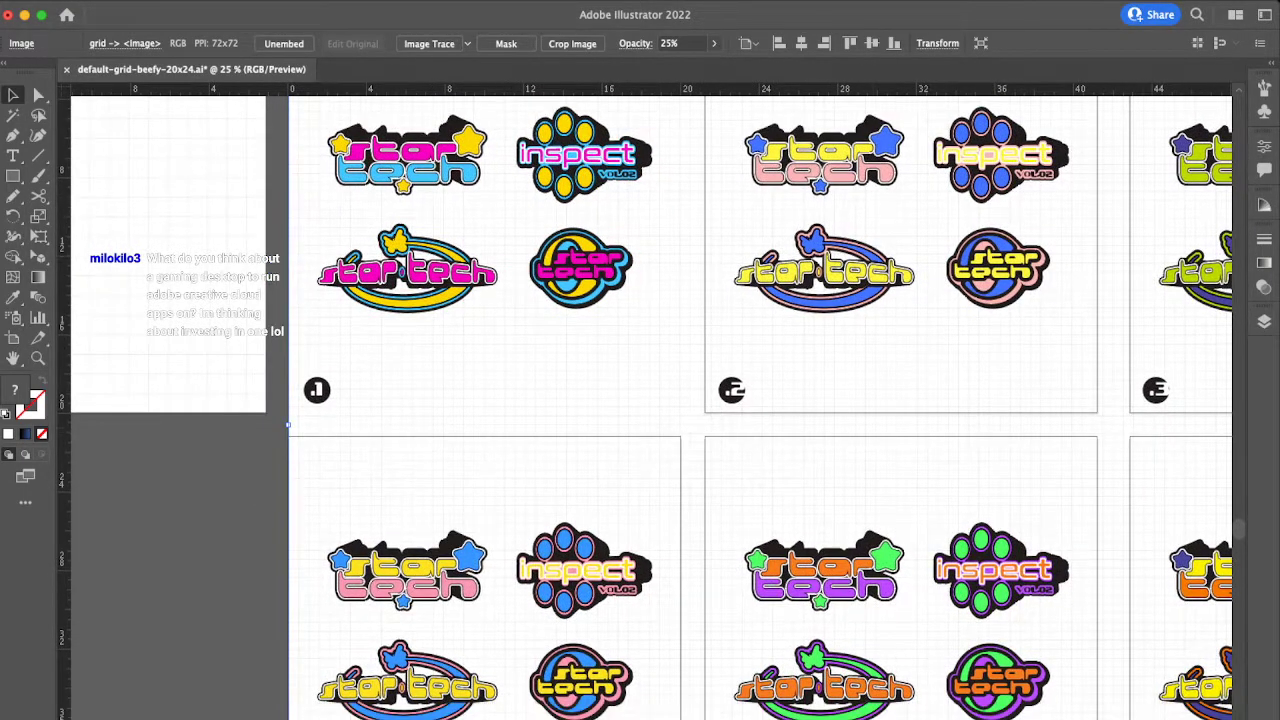
{"action": "scroll", "coordinate": [650, 400], "scroll_direction": "right", "scroll_amount": 3}
{"action": "scroll", "coordinate": [650, 400], "scroll_direction": "up", "scroll_amount": 2}
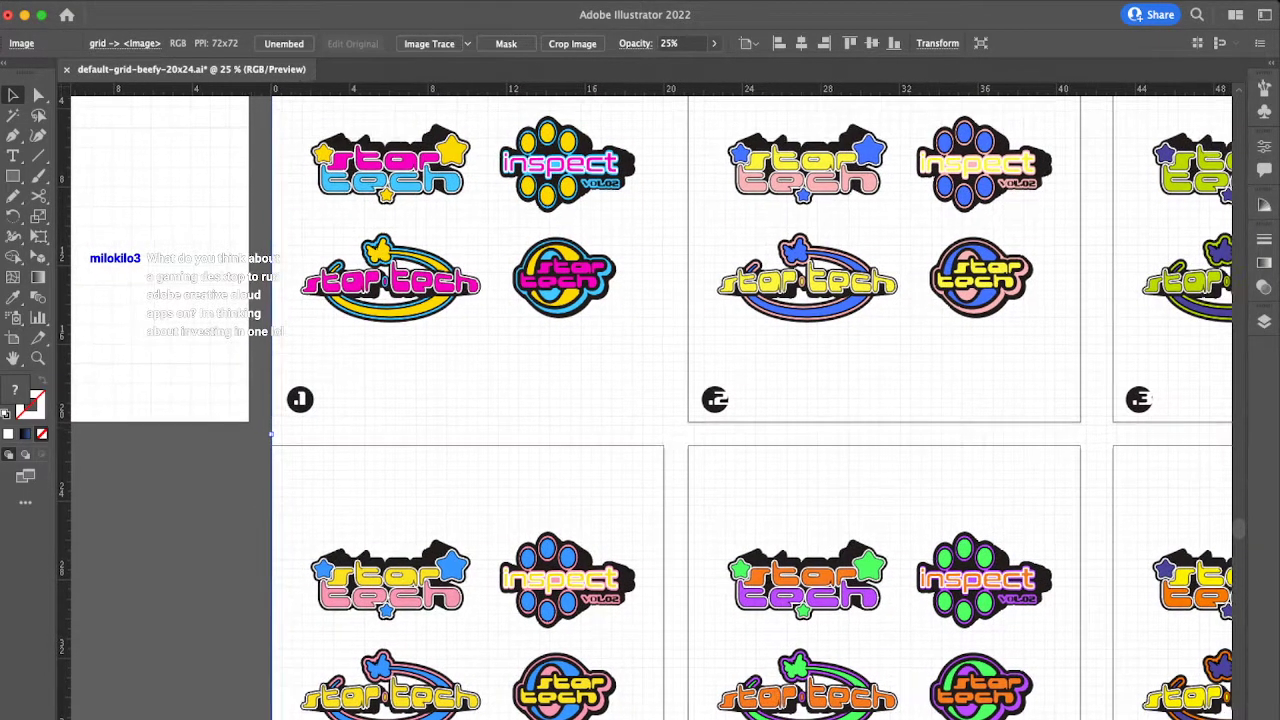
{"action": "scroll", "coordinate": [650, 400], "scroll_direction": "right", "scroll_amount": 5}
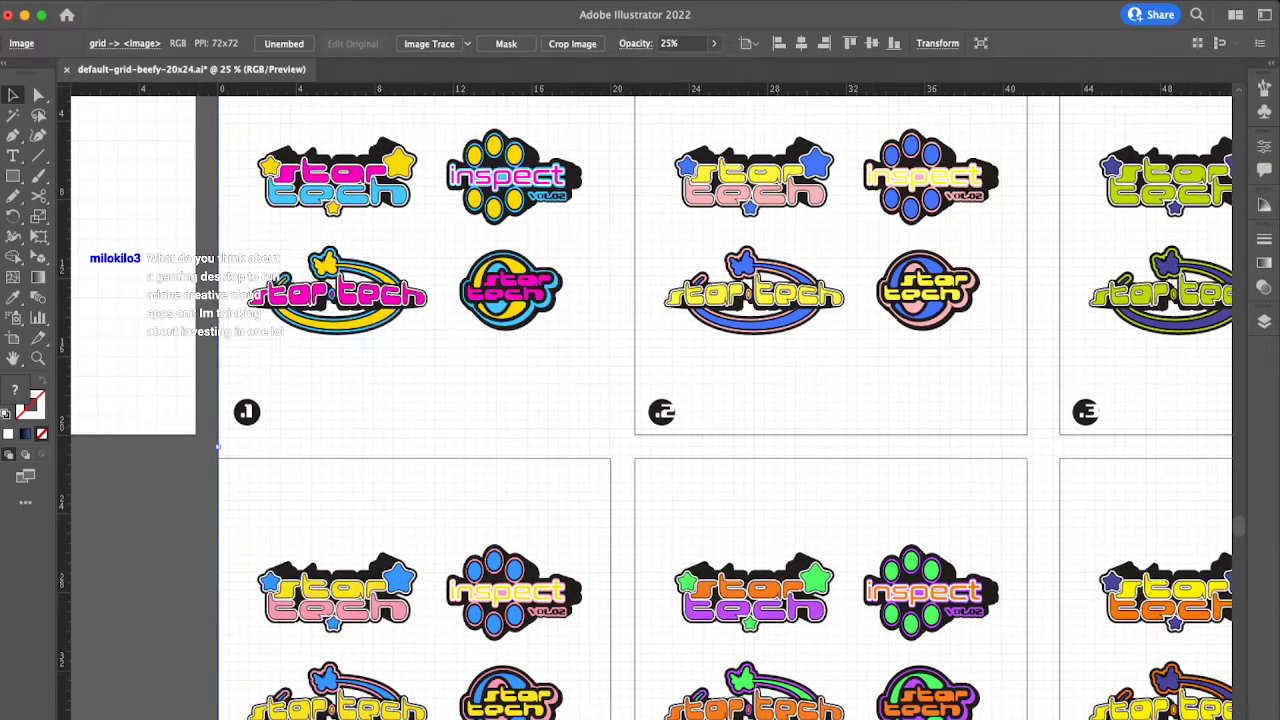
{"action": "scroll", "coordinate": [650, 400], "scroll_direction": "up", "scroll_amount": 2}
{"action": "scroll", "coordinate": [650, 400], "scroll_direction": "right", "scroll_amount": 3}
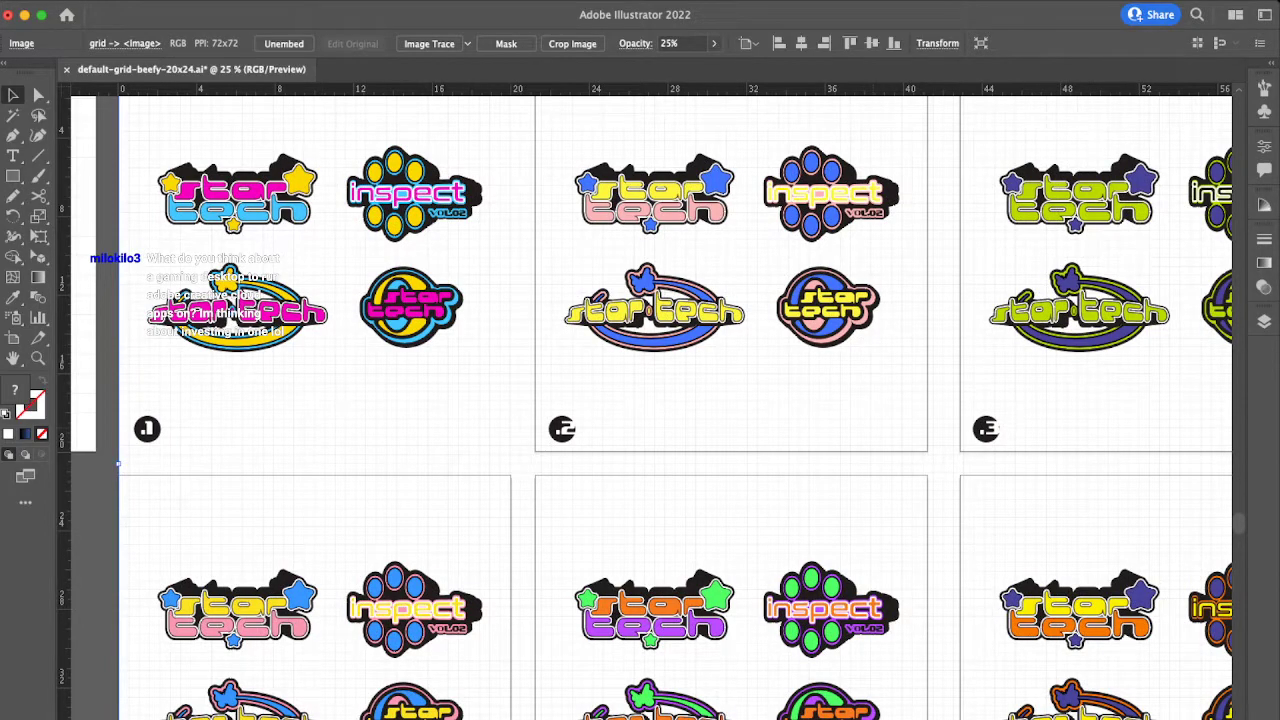
{"action": "scroll", "coordinate": [650, 400], "scroll_direction": "right", "scroll_amount": 2}
{"action": "scroll", "coordinate": [650, 400], "scroll_direction": "down", "scroll_amount": 1}
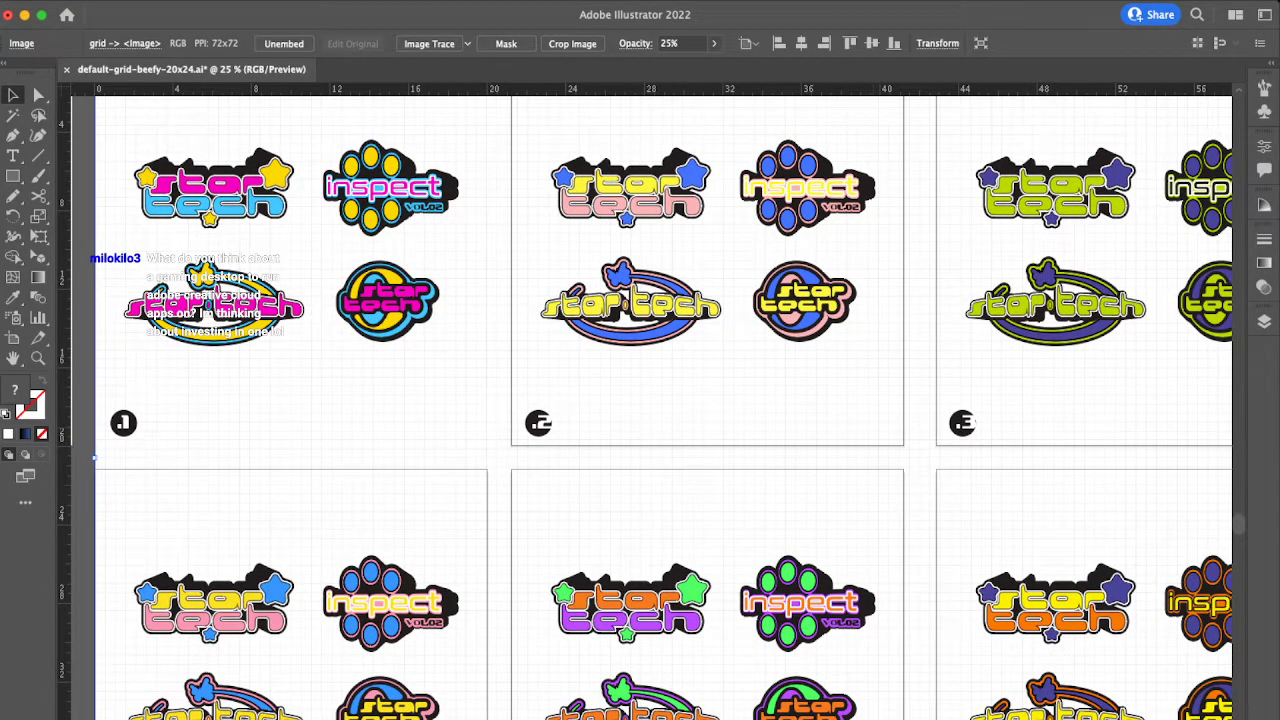
Step: Nudge the grid image's edge beside colorways .3 and .6 inward to meet the artboard edge, then reselect the image to check alignment
{"action": "scroll", "coordinate": [650, 400], "scroll_direction": "right", "scroll_amount": 5}
{"action": "scroll", "coordinate": [650, 400], "scroll_direction": "down", "scroll_amount": 4}
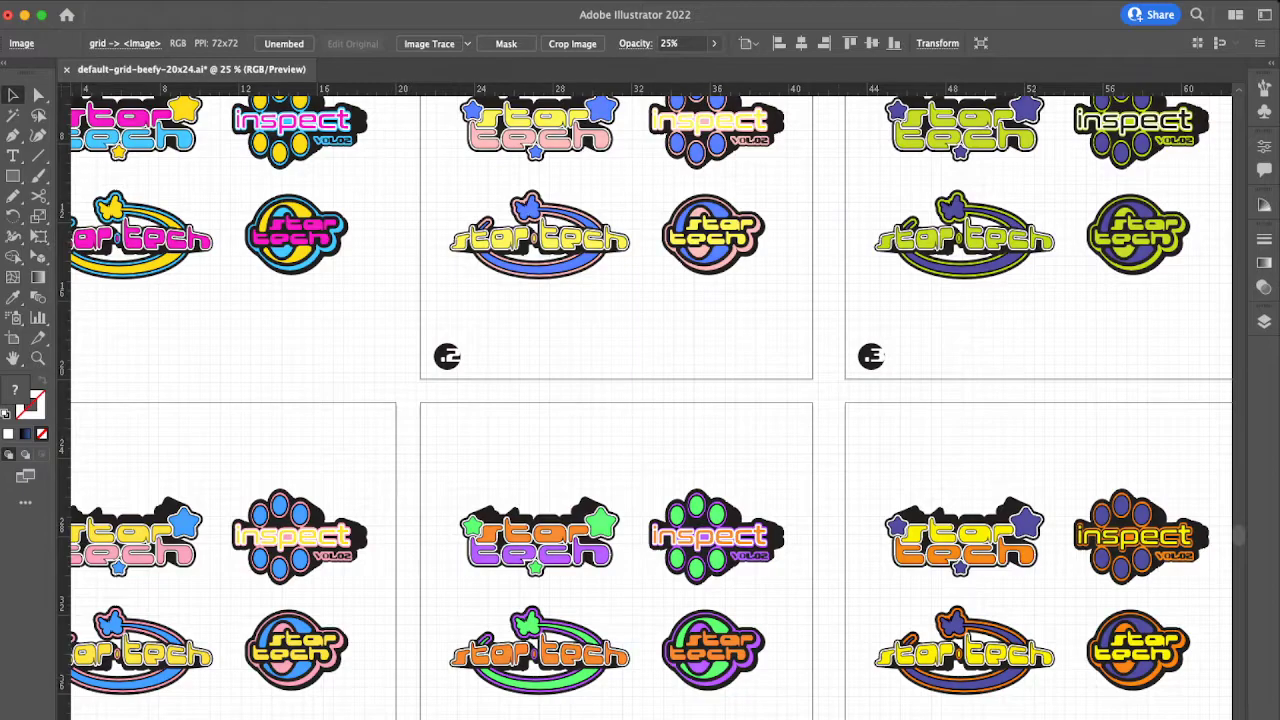
{"action": "scroll", "coordinate": [650, 400], "scroll_direction": "right", "scroll_amount": 8}
{"action": "scroll", "coordinate": [650, 400], "scroll_direction": "down", "scroll_amount": 2}
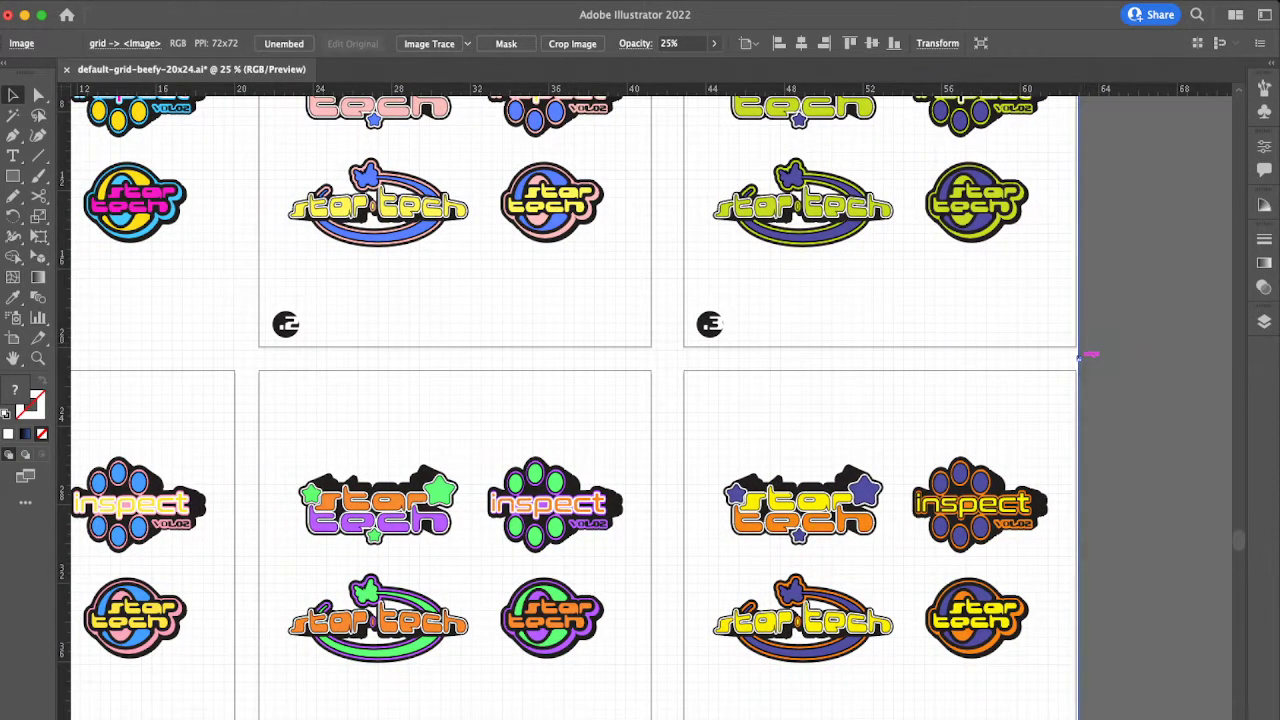
{"action": "left_click_drag", "start_coordinate": [1079, 359], "coordinate": [1077, 359]}
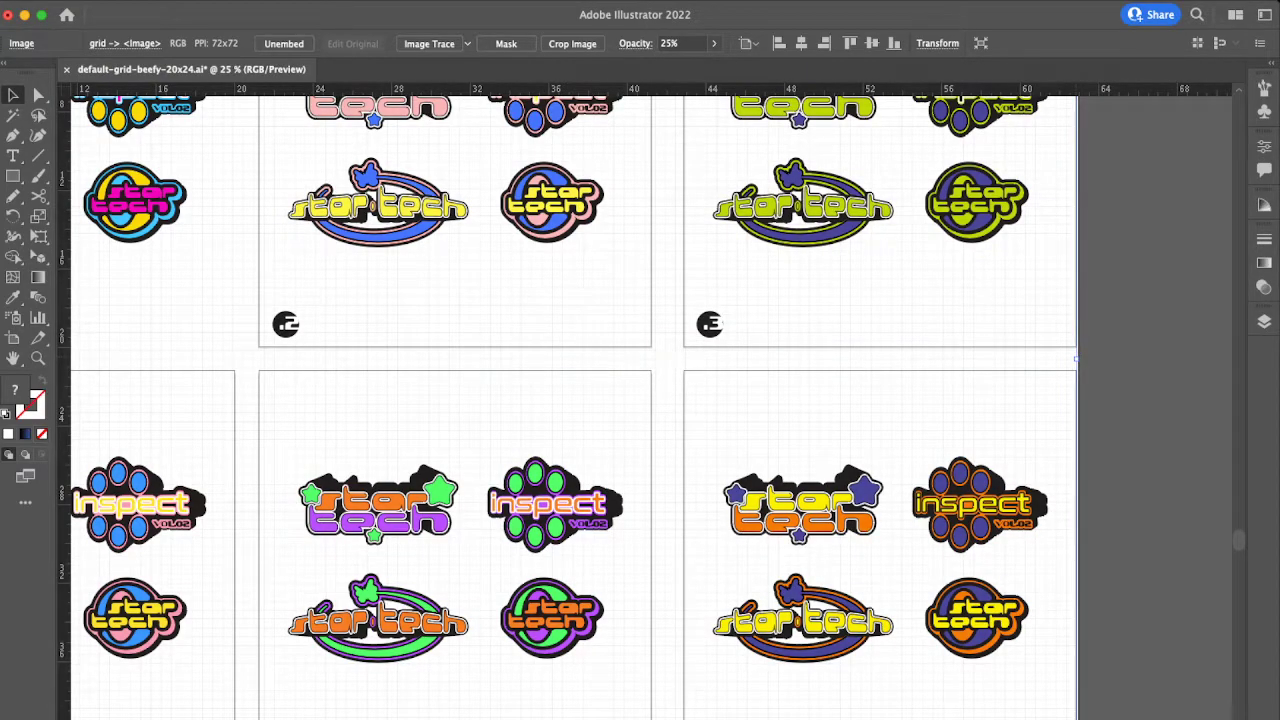
{"action": "key", "text": "super+shift+a"}
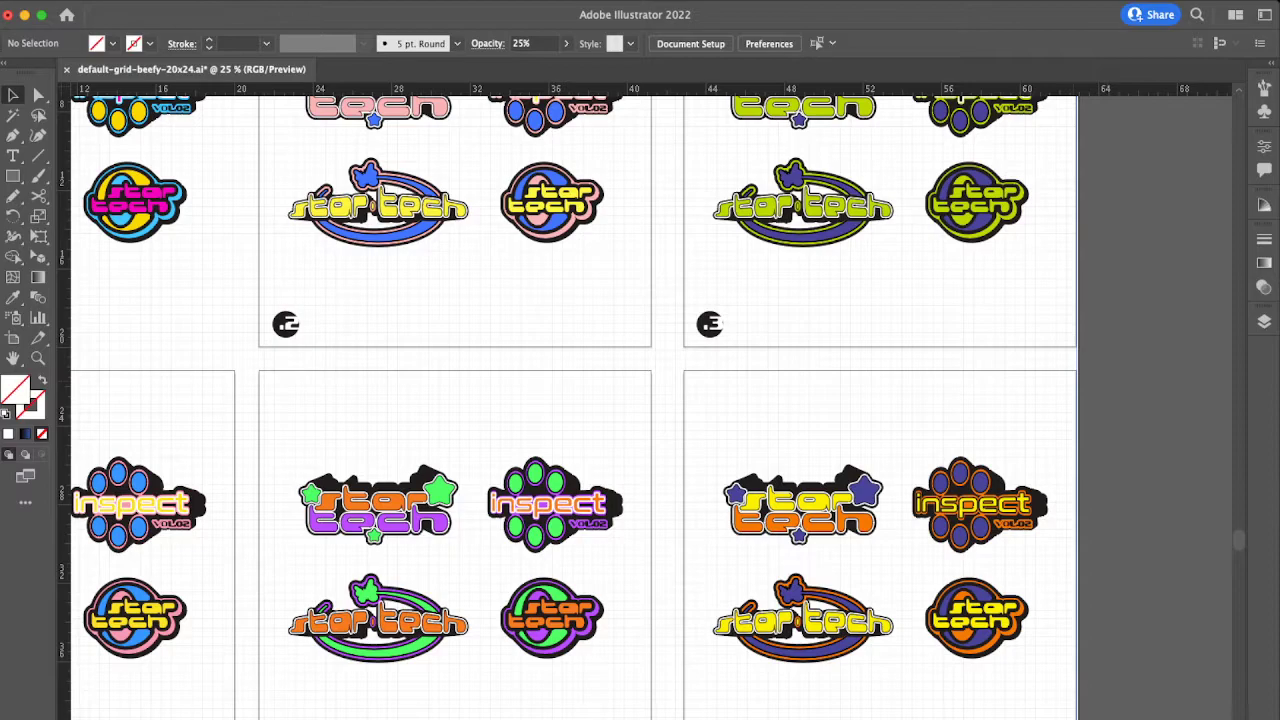
{"action": "left_click", "coordinate": [1077, 356]}
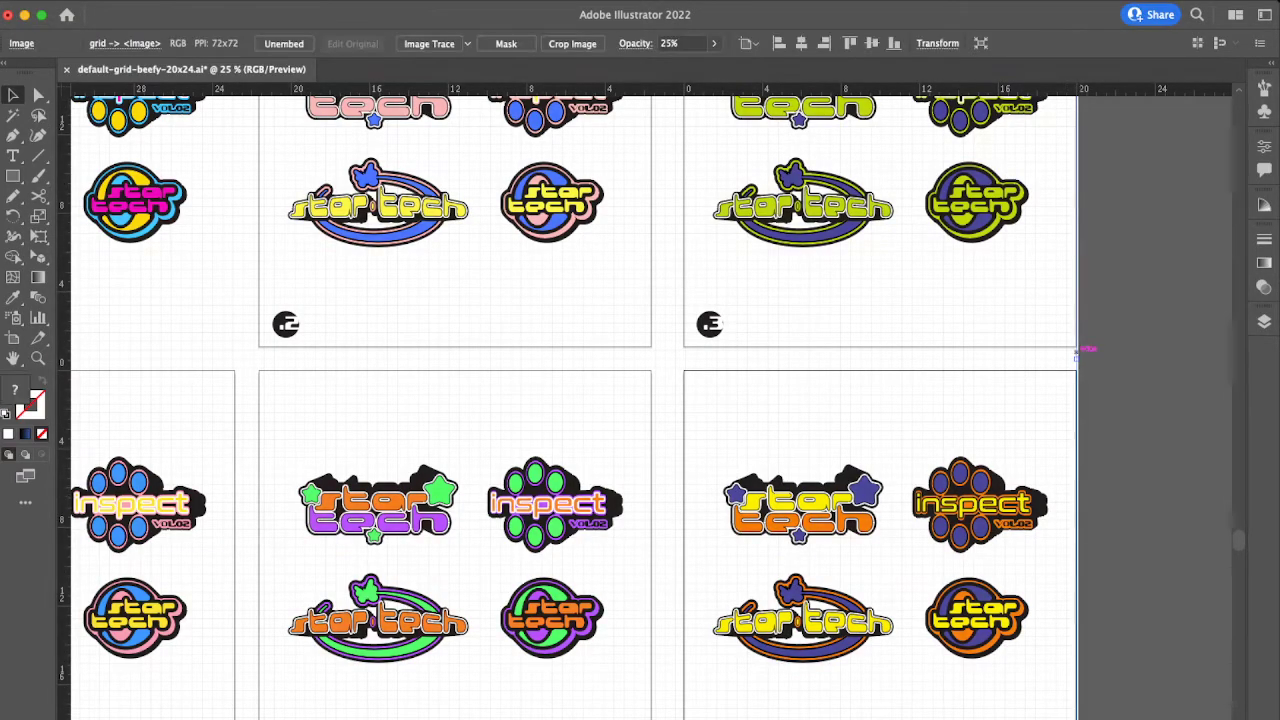
{"action": "scroll", "coordinate": [1077, 356], "scroll_direction": "up", "scroll_amount": 5}
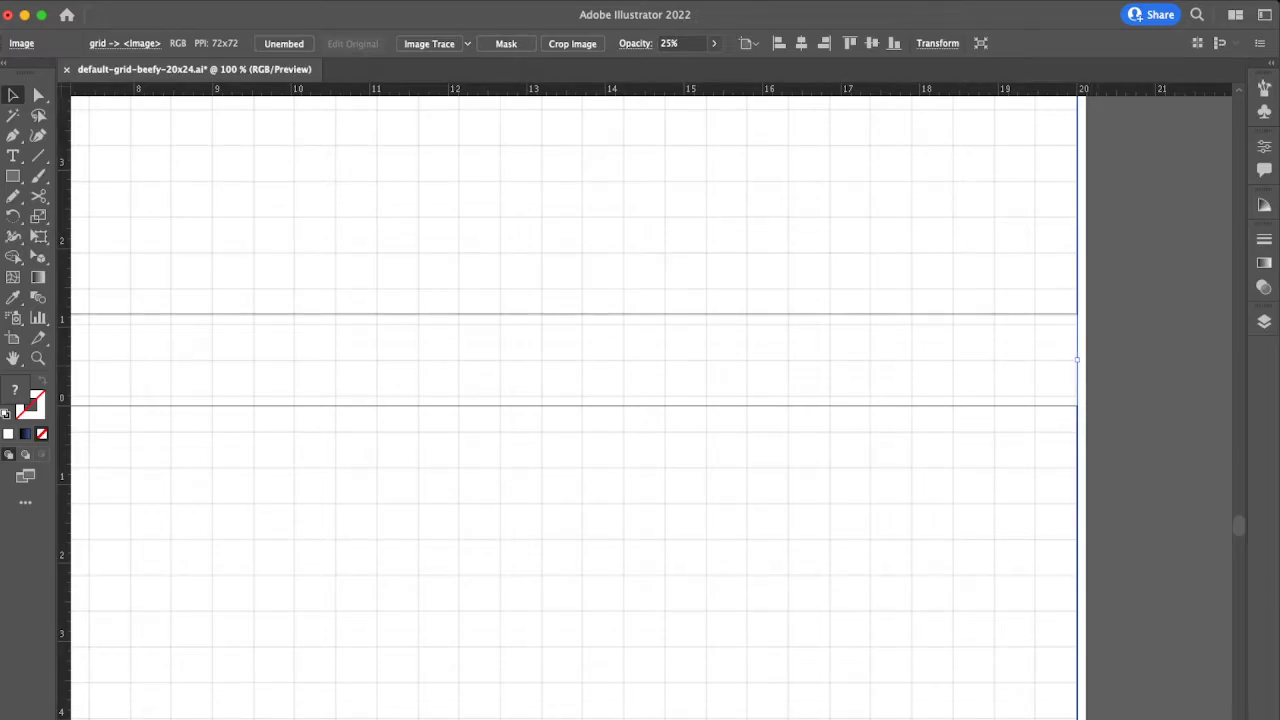
{"action": "scroll", "coordinate": [1077, 356], "scroll_direction": "down", "scroll_amount": 5}
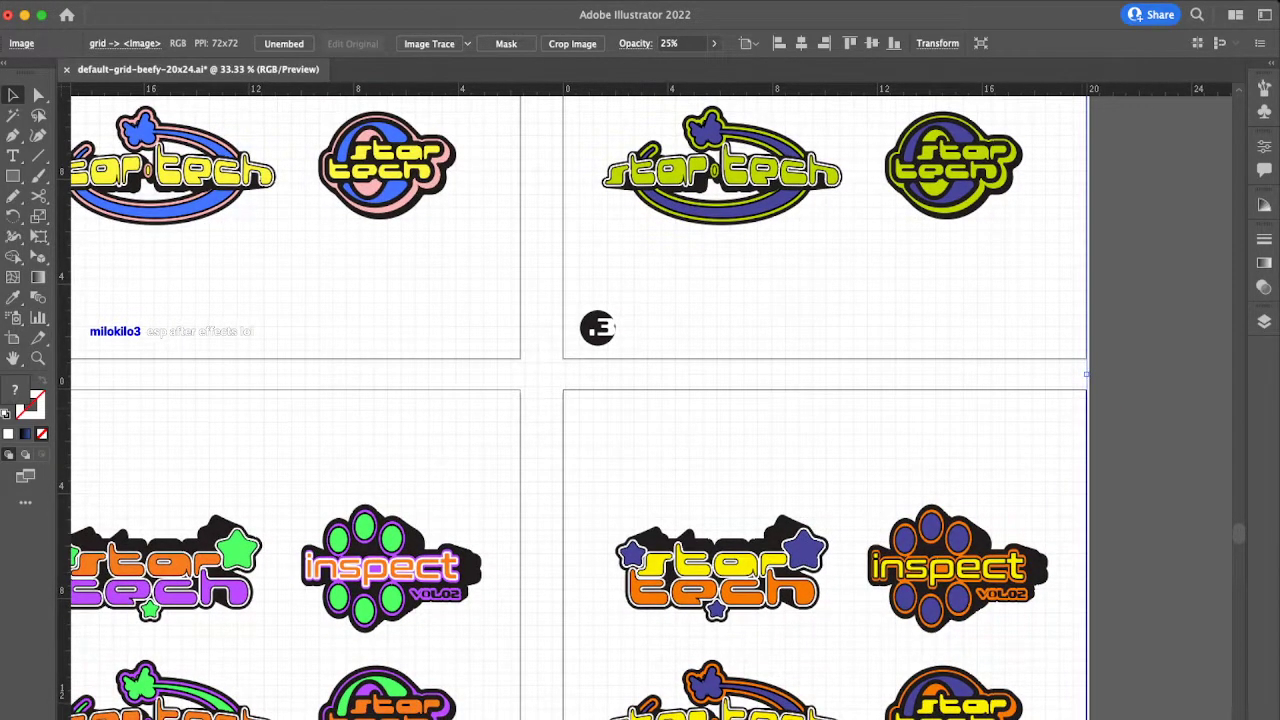
Step: Delete the faded grid image behind the six colorways and clear the selection
{"action": "scroll", "coordinate": [1165, 281], "scroll_direction": "down", "scroll_amount": 1}
{"action": "scroll", "coordinate": [1081, 413], "scroll_direction": "down", "scroll_amount": 1}
{"action": "scroll", "coordinate": [1081, 413], "scroll_direction": "up", "scroll_amount": 2}
{"action": "scroll", "coordinate": [1081, 413], "scroll_direction": "left", "scroll_amount": 2}
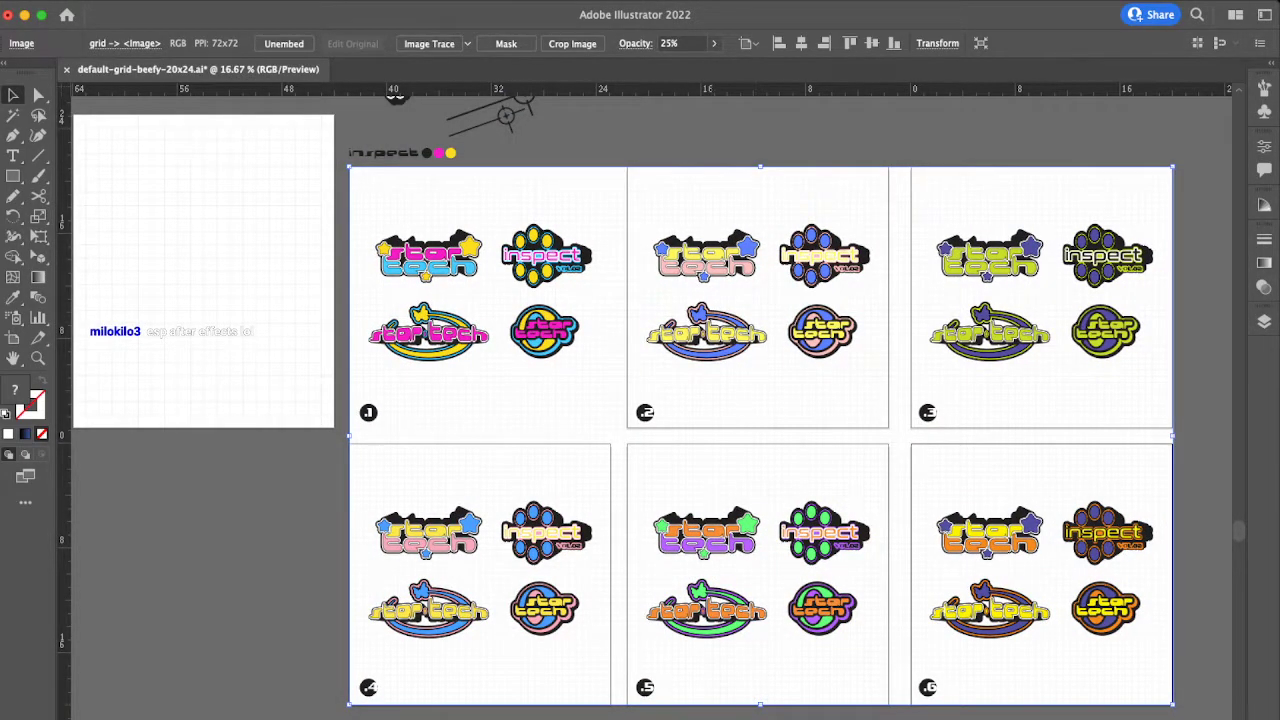
{"action": "scroll", "coordinate": [654, 405], "scroll_direction": "left", "scroll_amount": 1}
{"action": "scroll", "coordinate": [705, 254], "scroll_direction": "left", "scroll_amount": 1}
{"action": "left_click", "coordinate": [705, 254]}
{"action": "key", "text": "Delete"}
{"action": "key", "text": "super+shift+a"}
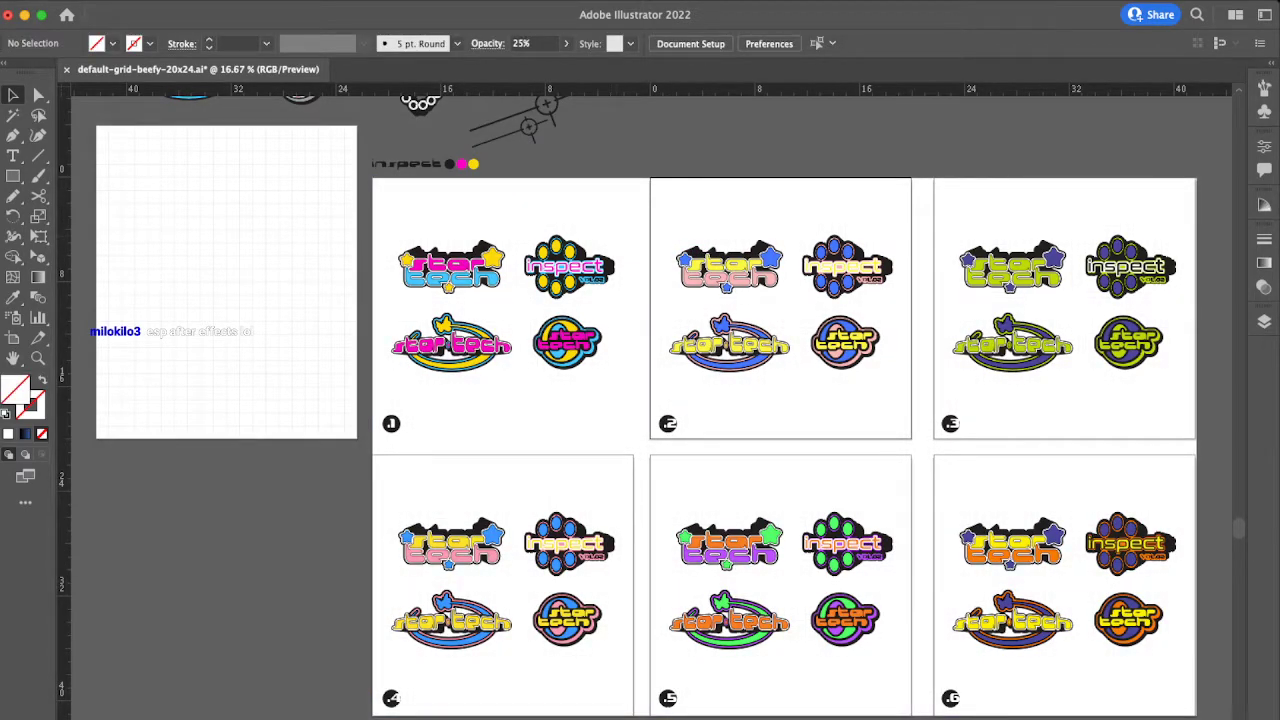
Step: Shrink the large artboard to a square around colorway .1 only, matching the size of the neighboring artboards
{"action": "left_click", "coordinate": [705, 254]}
{"action": "key", "text": "super+shift+a"}
{"action": "key", "text": "shift+o"}
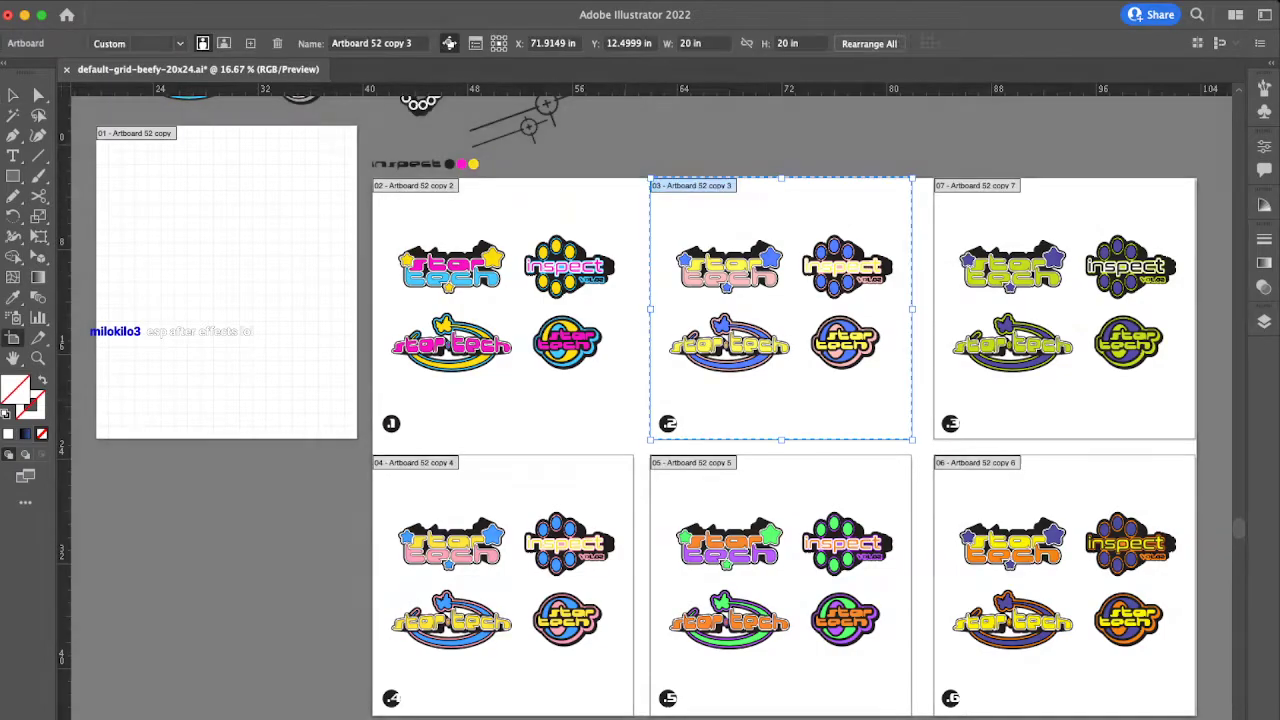
{"action": "left_click", "coordinate": [594, 428]}
{"action": "scroll", "coordinate": [600, 425], "scroll_direction": "right", "scroll_amount": 3}
{"action": "scroll", "coordinate": [600, 425], "scroll_direction": "down", "scroll_amount": 1}
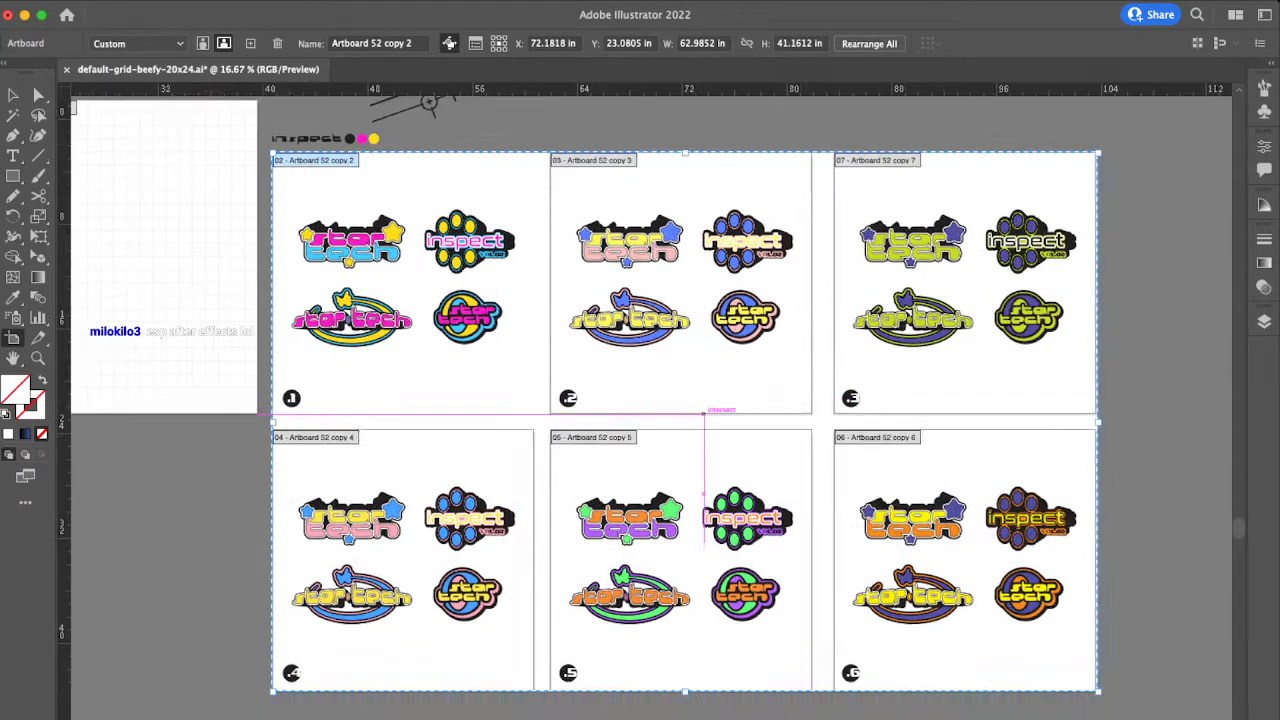
{"action": "left_click_drag", "start_coordinate": [1079, 684], "coordinate": [515, 405]}
{"action": "key", "text": "v"}
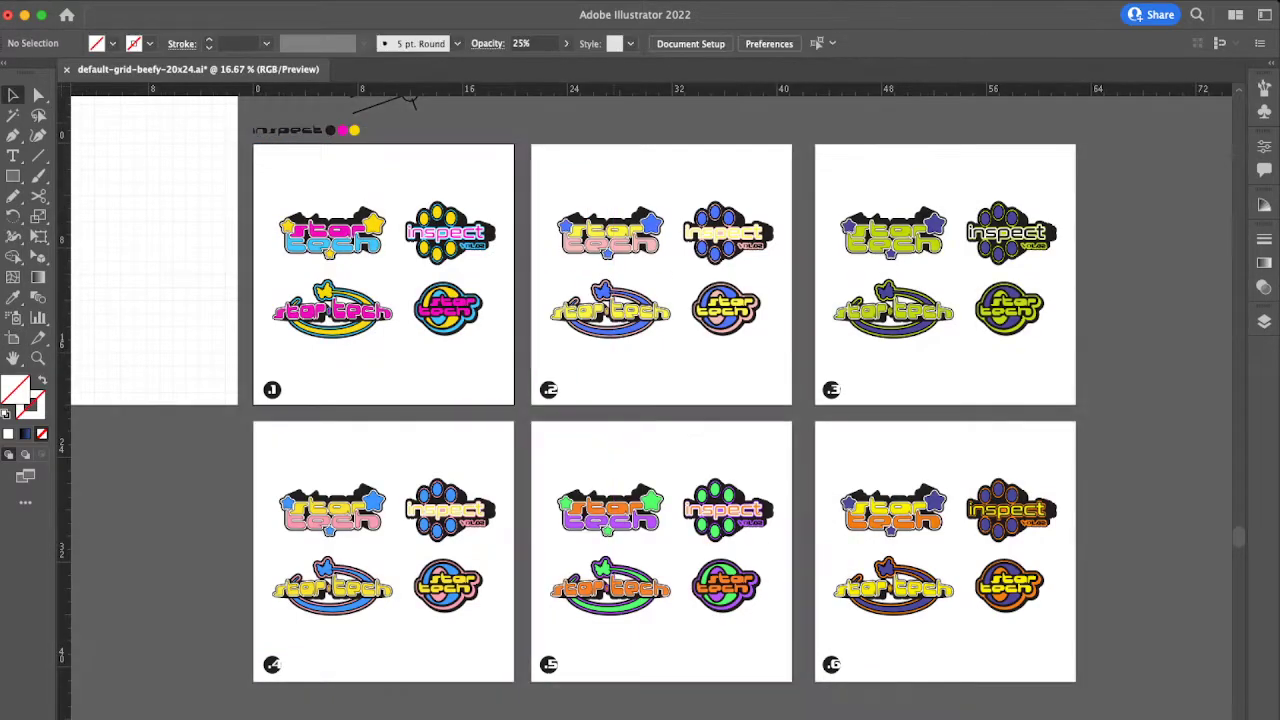
Step: Save the document with the six separate colorway artboards
{"action": "scroll", "coordinate": [650, 400], "scroll_direction": "left", "scroll_amount": 5}
{"action": "scroll", "coordinate": [650, 400], "scroll_direction": "up", "scroll_amount": 3}
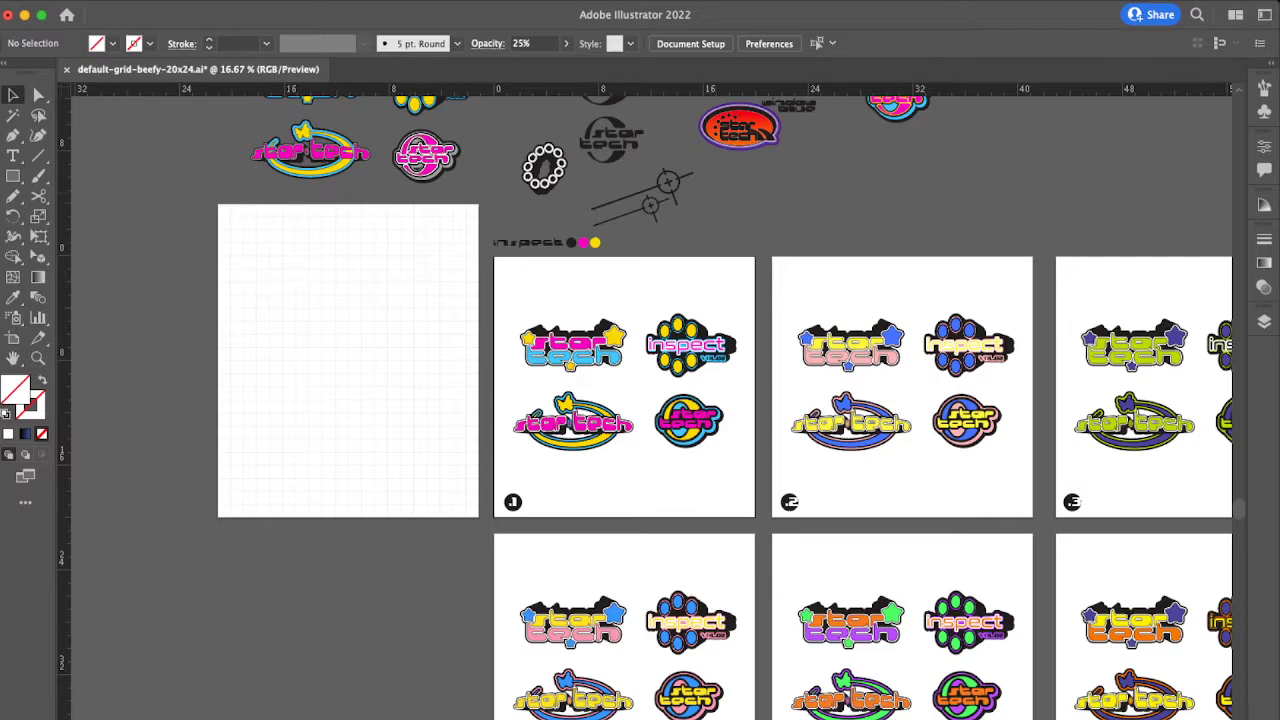
{"action": "key", "text": "super+s"}
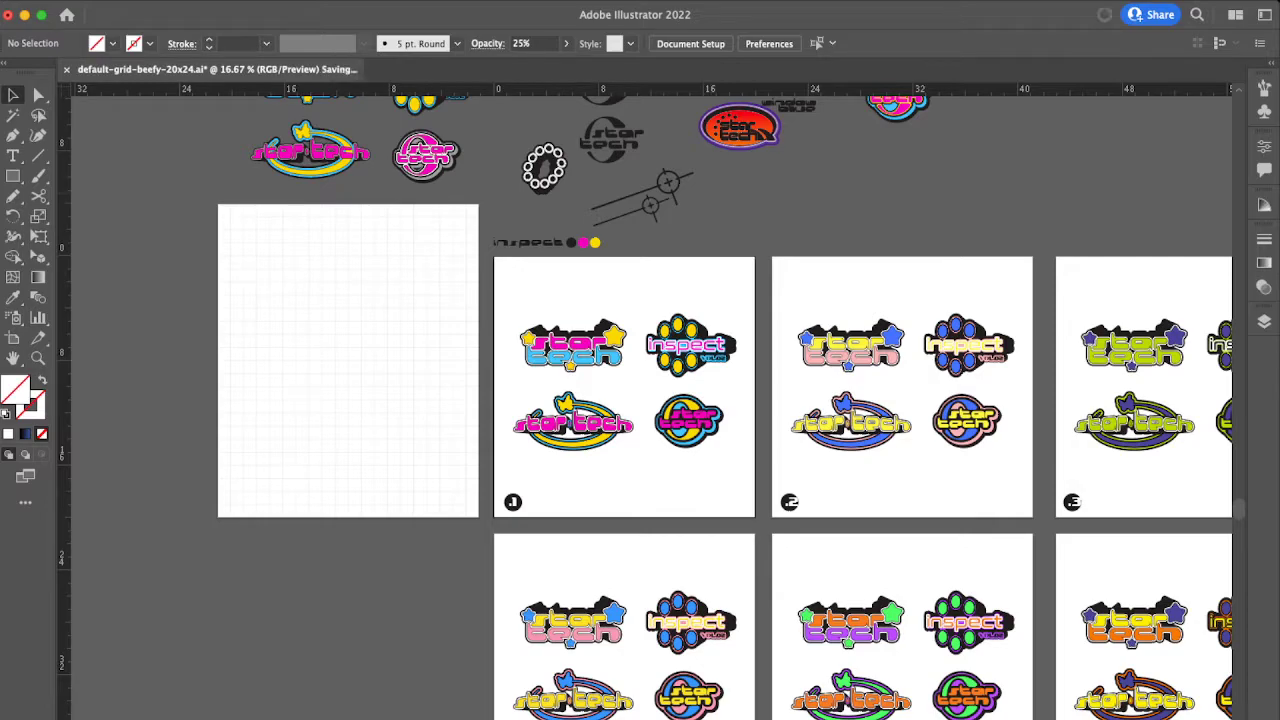
{"action": "scroll", "coordinate": [650, 400], "scroll_direction": "right", "scroll_amount": 3}
{"action": "scroll", "coordinate": [650, 400], "scroll_direction": "down", "scroll_amount": 2}
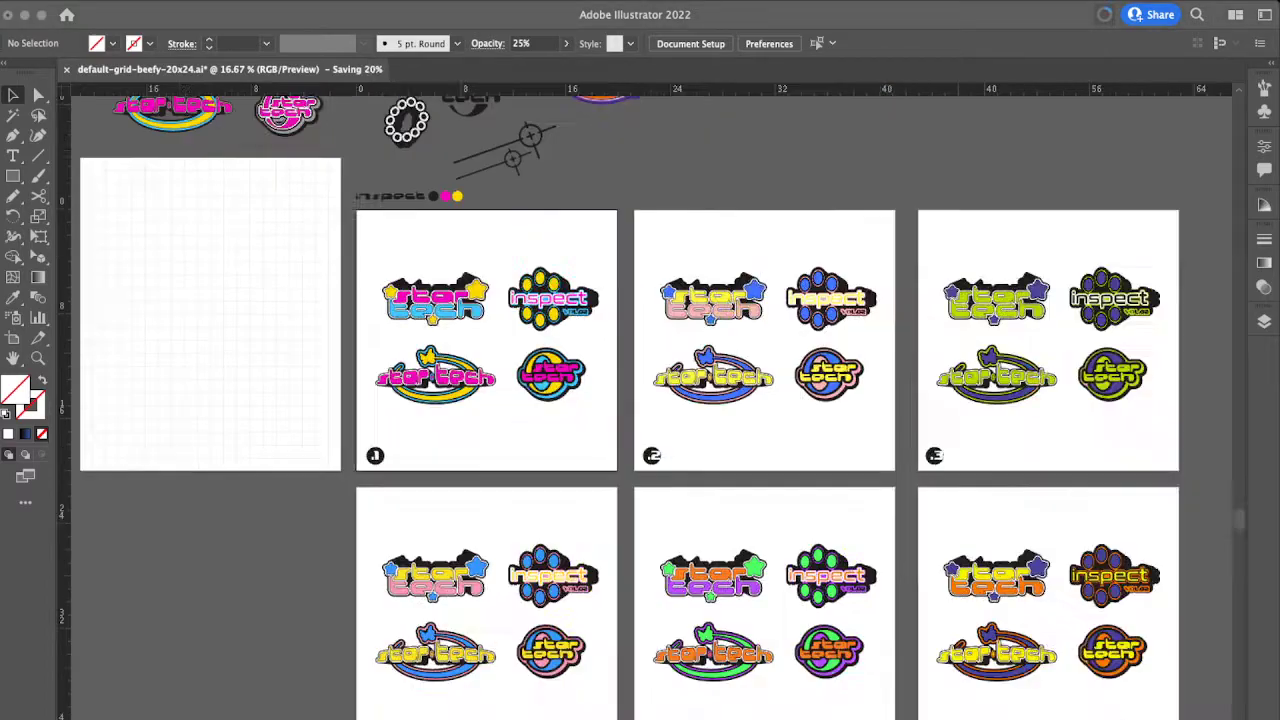
{"action": "scroll", "coordinate": [650, 400], "scroll_direction": "right", "scroll_amount": 1}
{"action": "scroll", "coordinate": [650, 400], "scroll_direction": "down", "scroll_amount": 1}
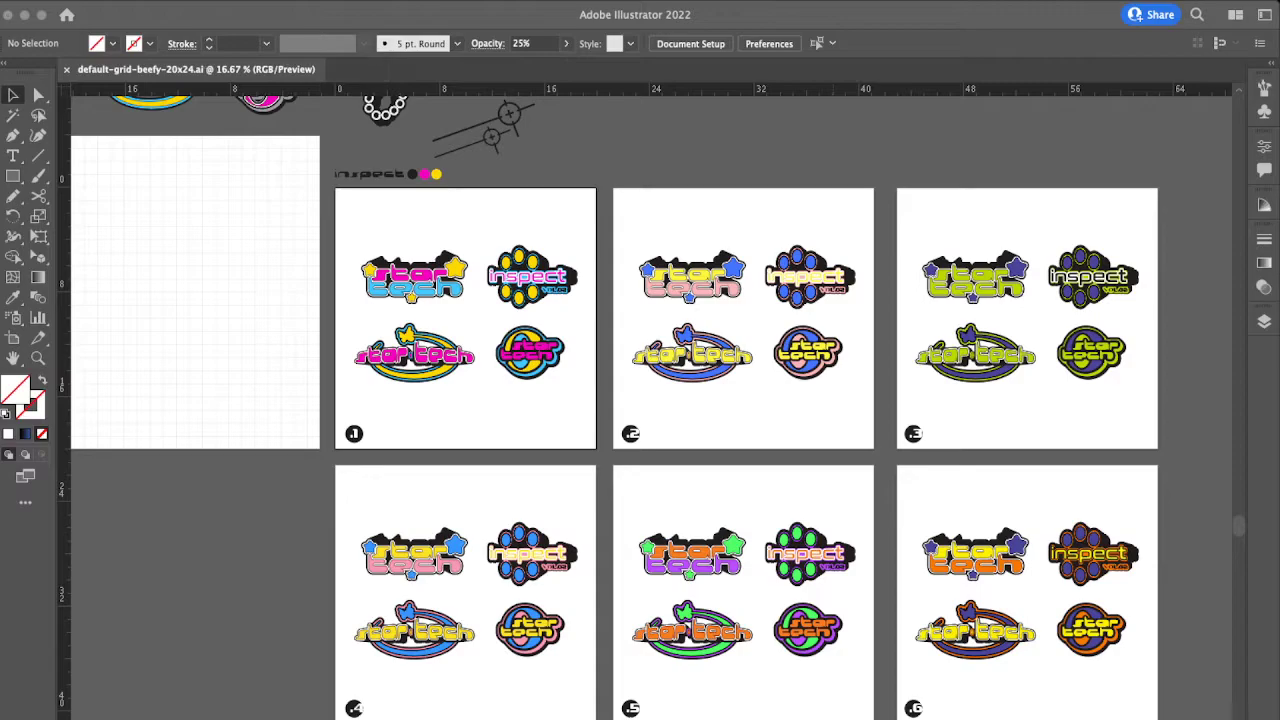
{"action": "scroll", "coordinate": [650, 400], "scroll_direction": "down", "scroll_amount": 1}
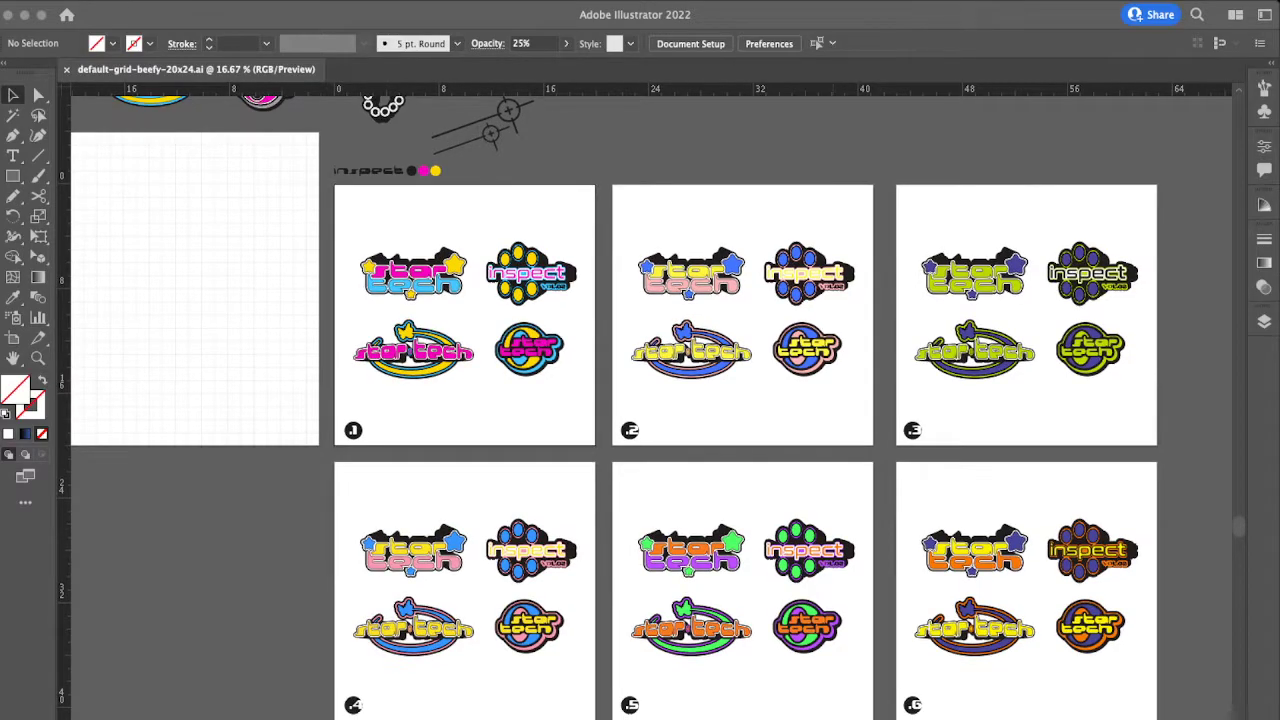